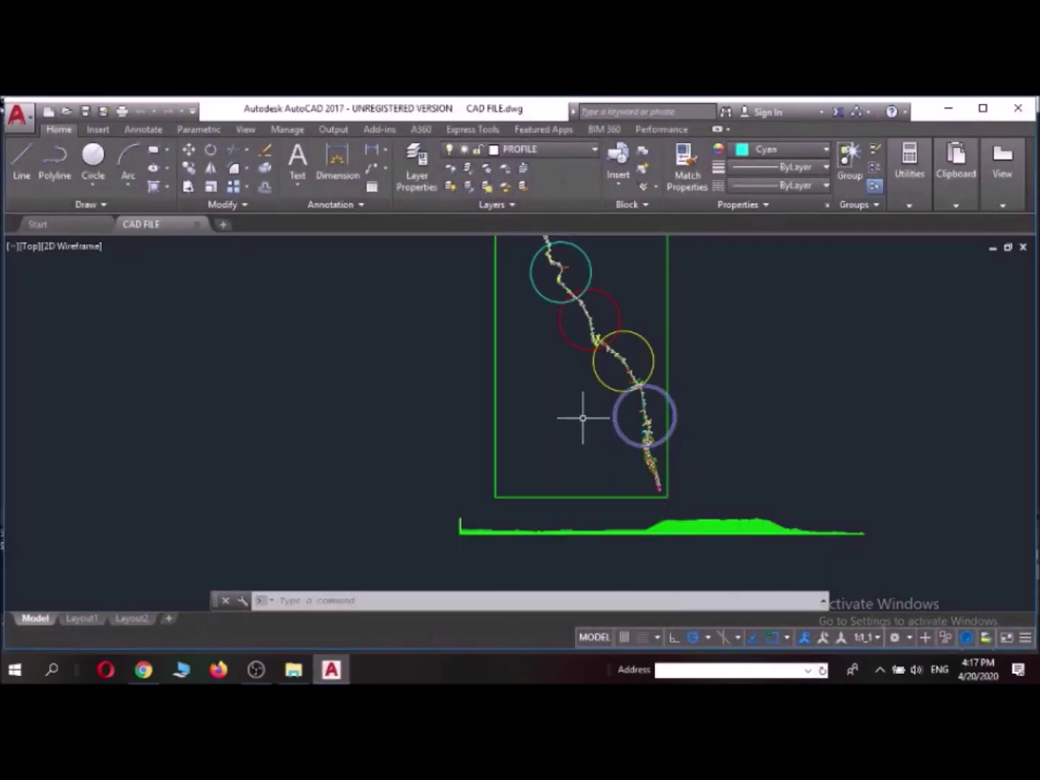
Delete the green rectangle that frames the road alignment above the profile.
mouse_move(588, 321)
middle_down()
mouse_move(391, 410)
mouse_move(380, 304)
middle_up()
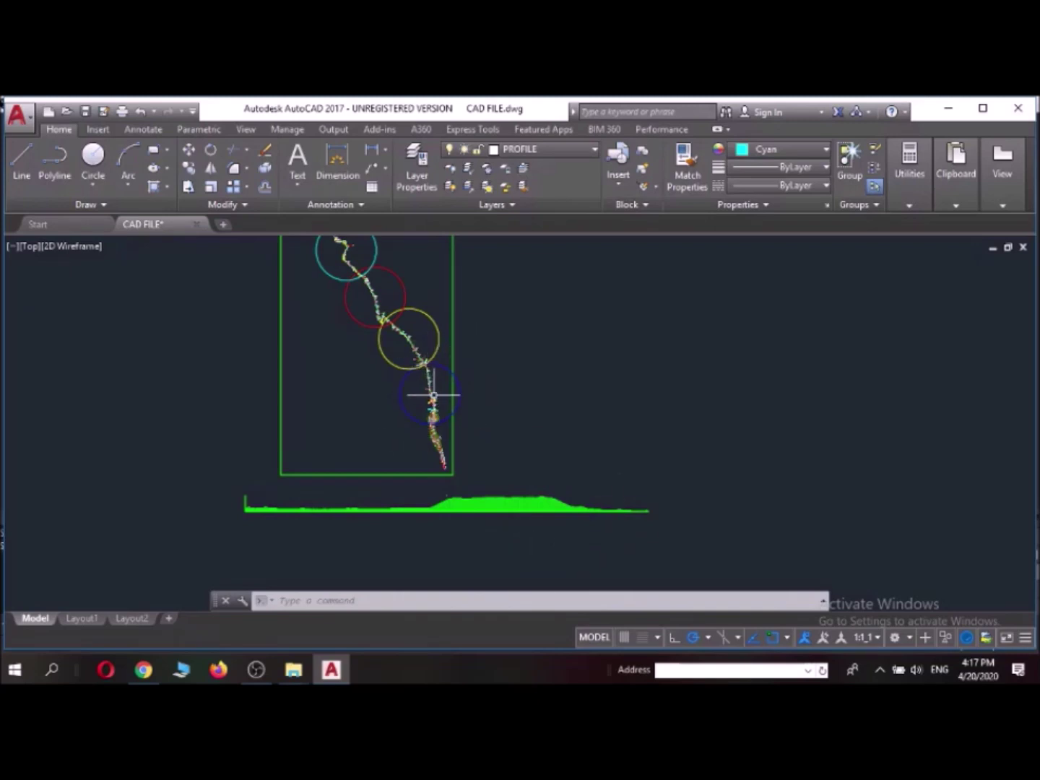
scroll(429, 445, up, 2)
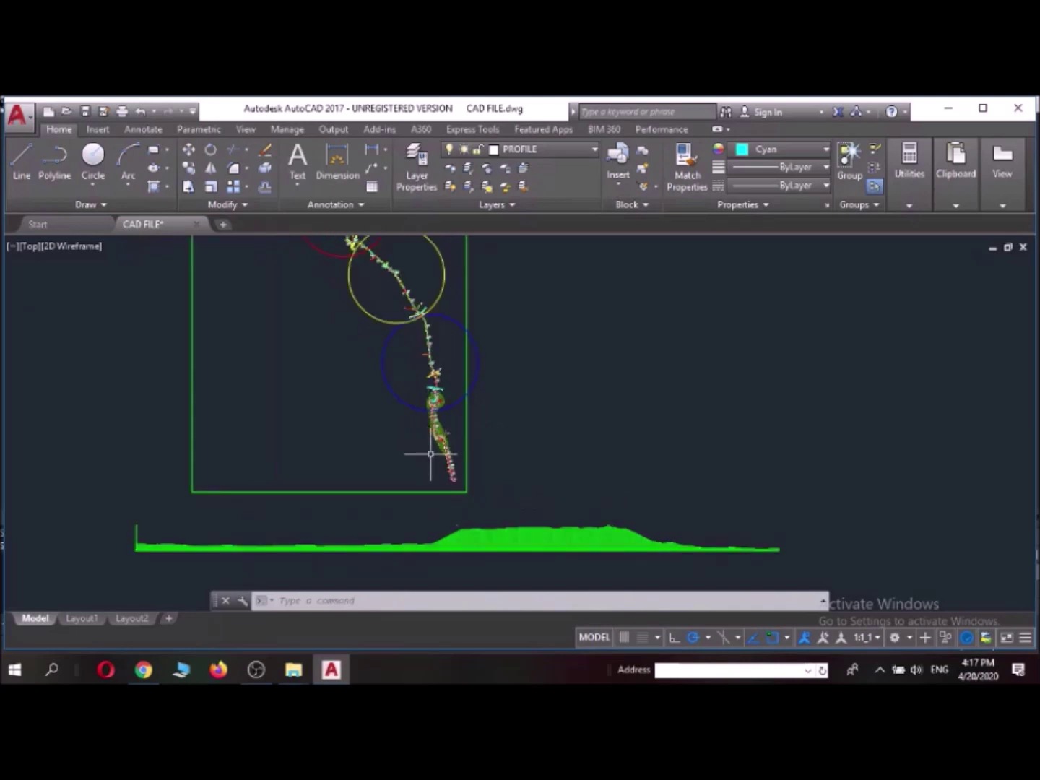
middle_drag(447, 391, 487, 392)
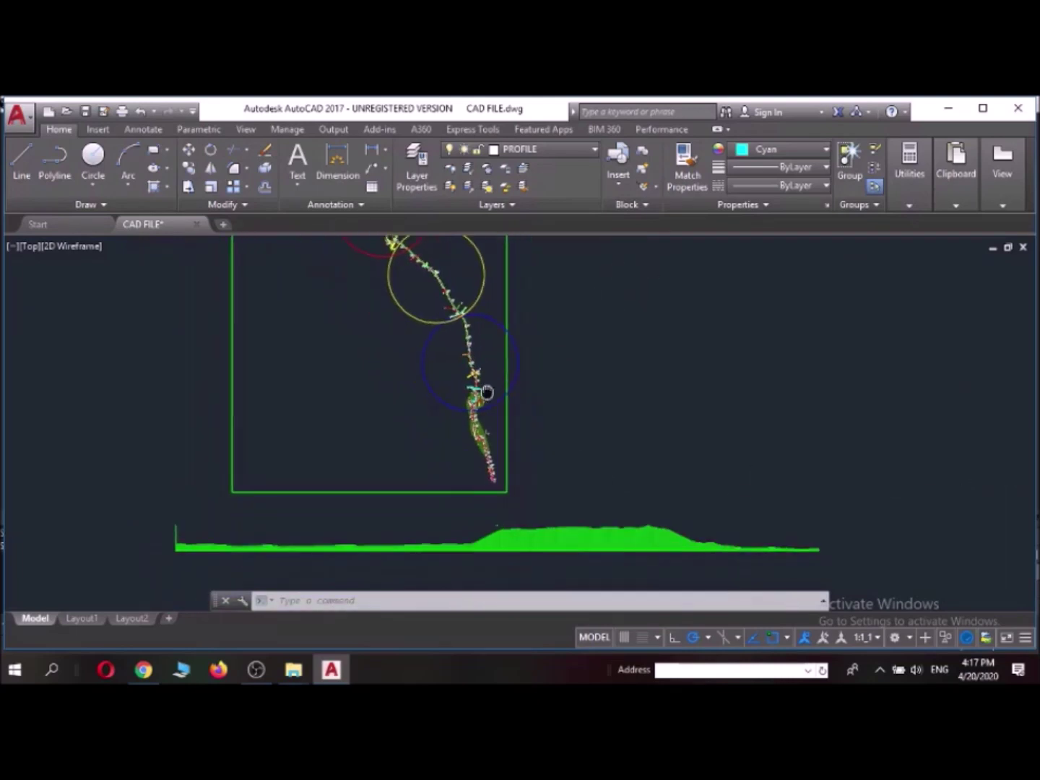
scroll(486, 398, up, 3)
scroll(498, 447, down, 3)
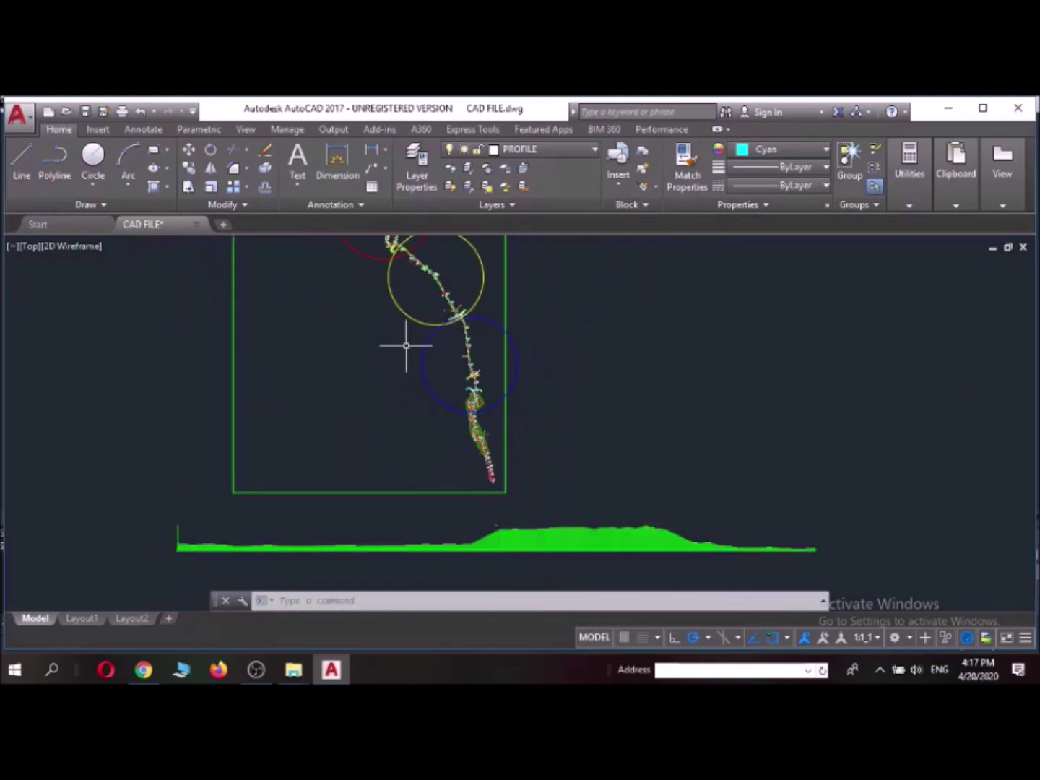
mouse_move(399, 348)
middle_down()
mouse_move(480, 408)
mouse_move(413, 441)
mouse_move(422, 484)
middle_up()
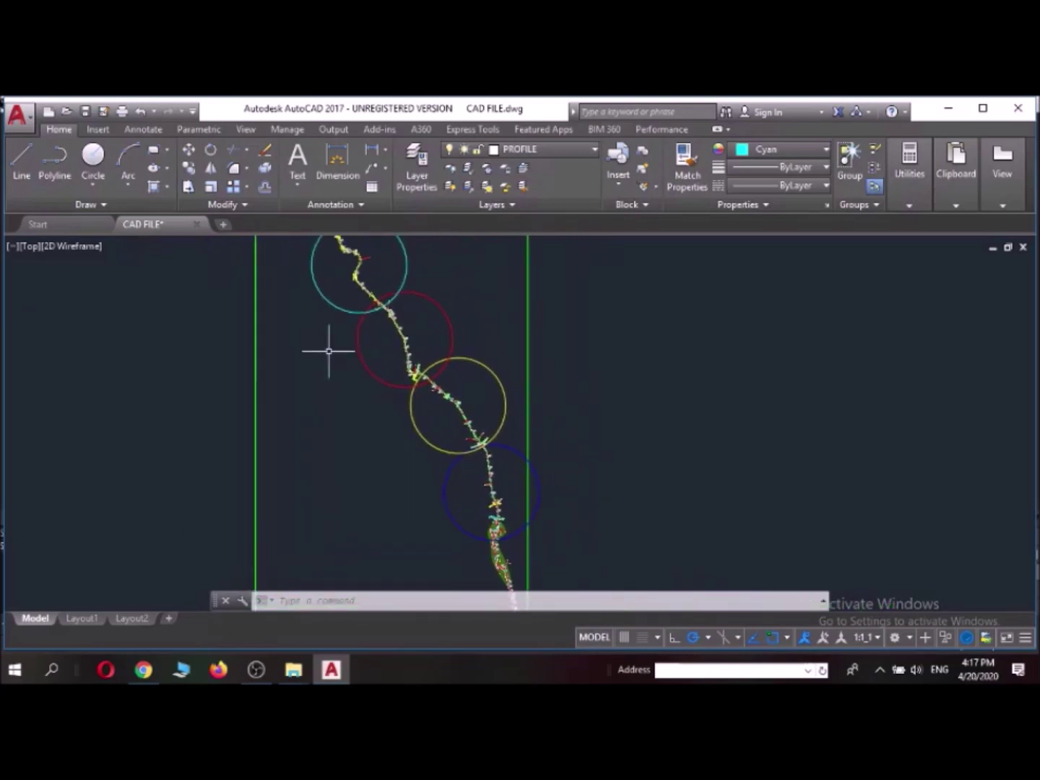
click(526, 338)
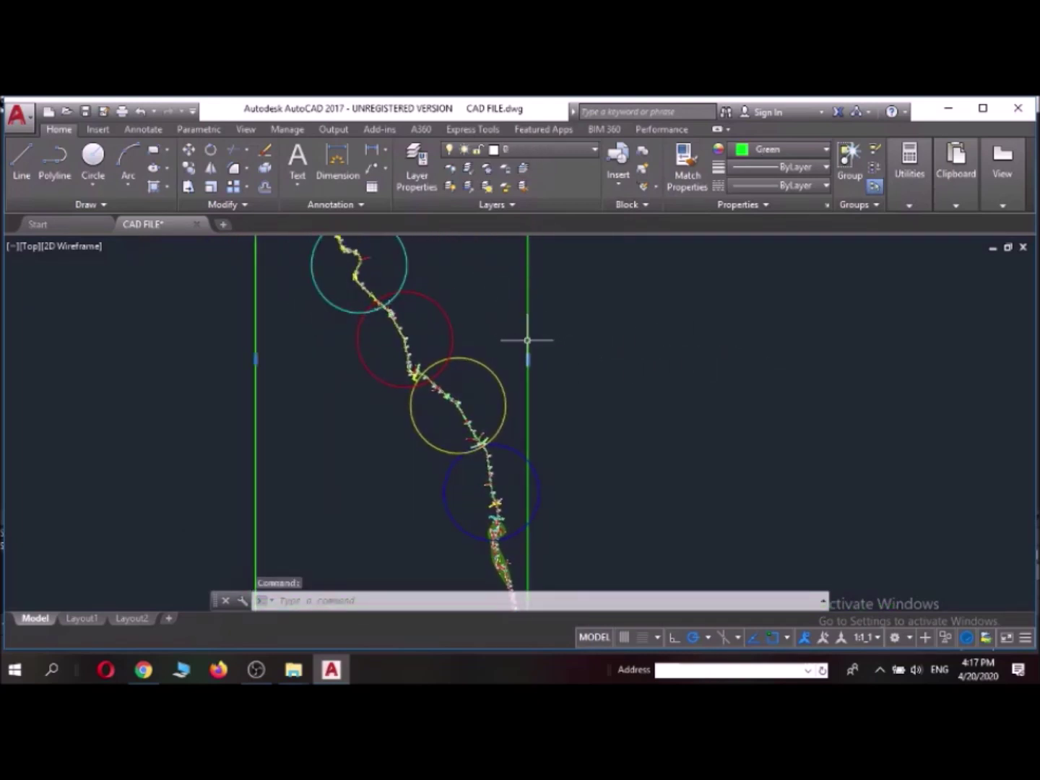
key(Delete)
Delete the yellow, red and cyan circles along the road alignment north of the blue circle.
scroll(430, 437, up, 4)
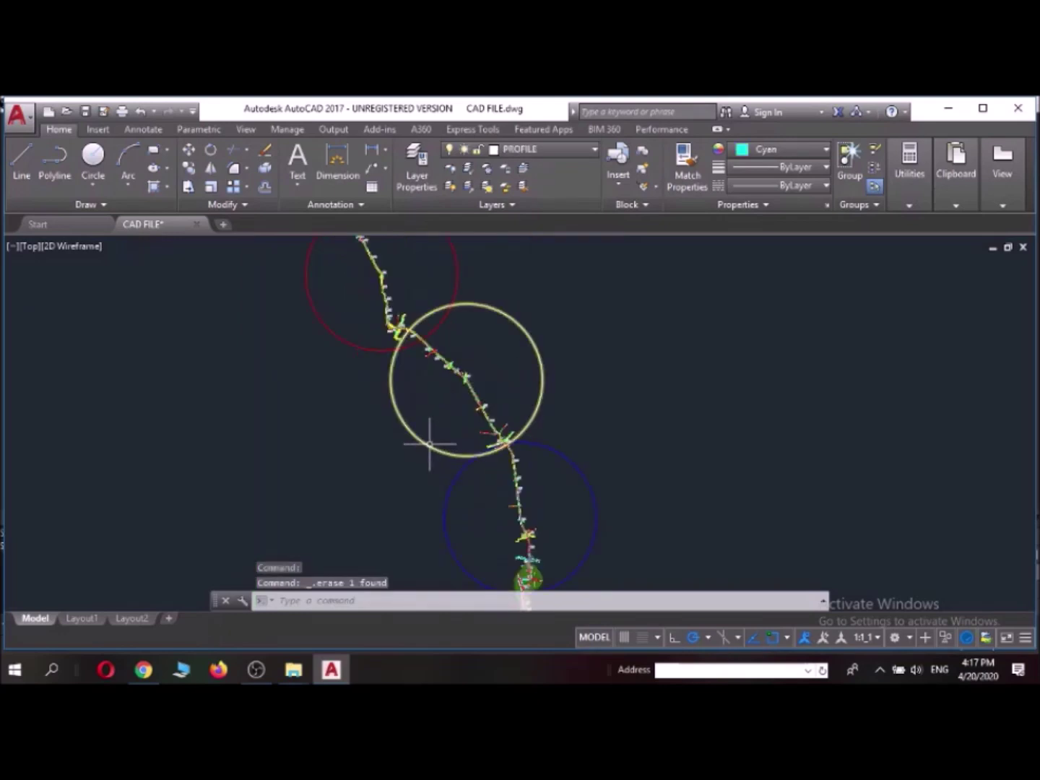
click(427, 445)
key(Delete)
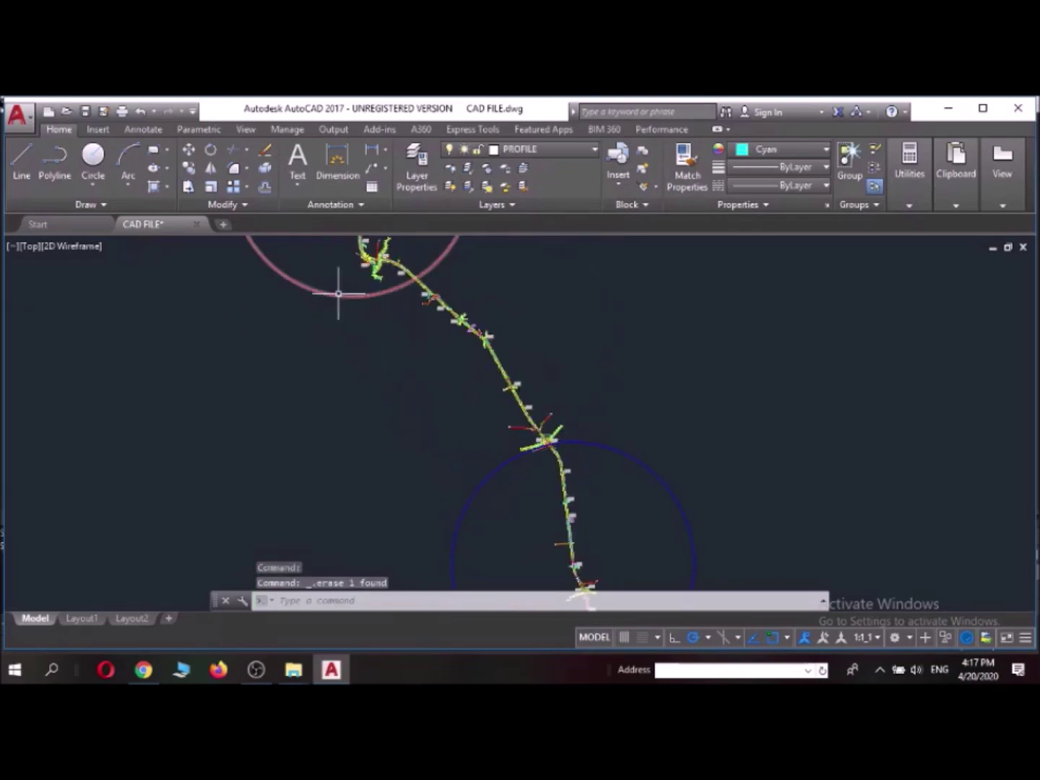
click(338, 294)
key(Delete)
scroll(371, 411, down, 4)
scroll(362, 336, up, 5)
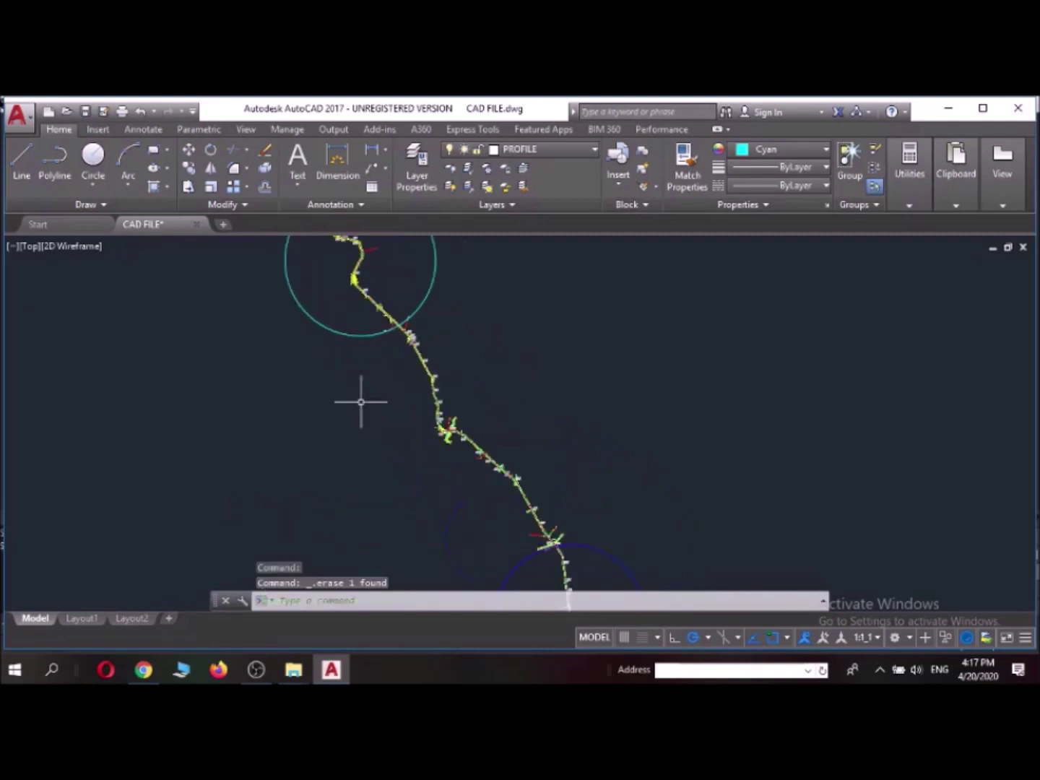
click(363, 336)
key(Delete)
Select the two remaining circles around the northern stretch of the road together and delete them.
mouse_move(360, 344)
middle_down()
mouse_move(406, 422)
mouse_move(413, 515)
middle_up()
scroll(477, 451, down, 2)
drag(573, 259, 643, 312)
click(631, 280)
click(528, 243)
key(Delete)
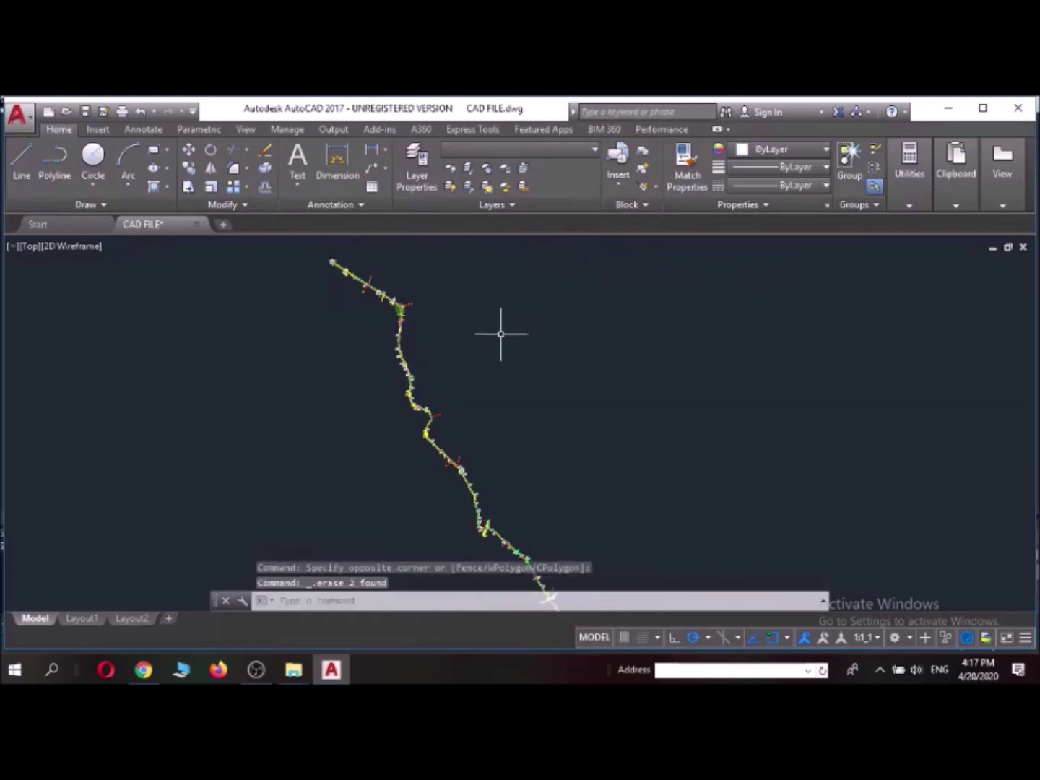
Delete the hatch covering the southern stretch of the road, together with its curved boundary outline.
scroll(449, 335, down, 2)
middle_drag(504, 393, 422, 270)
middle_drag(487, 419, 472, 341)
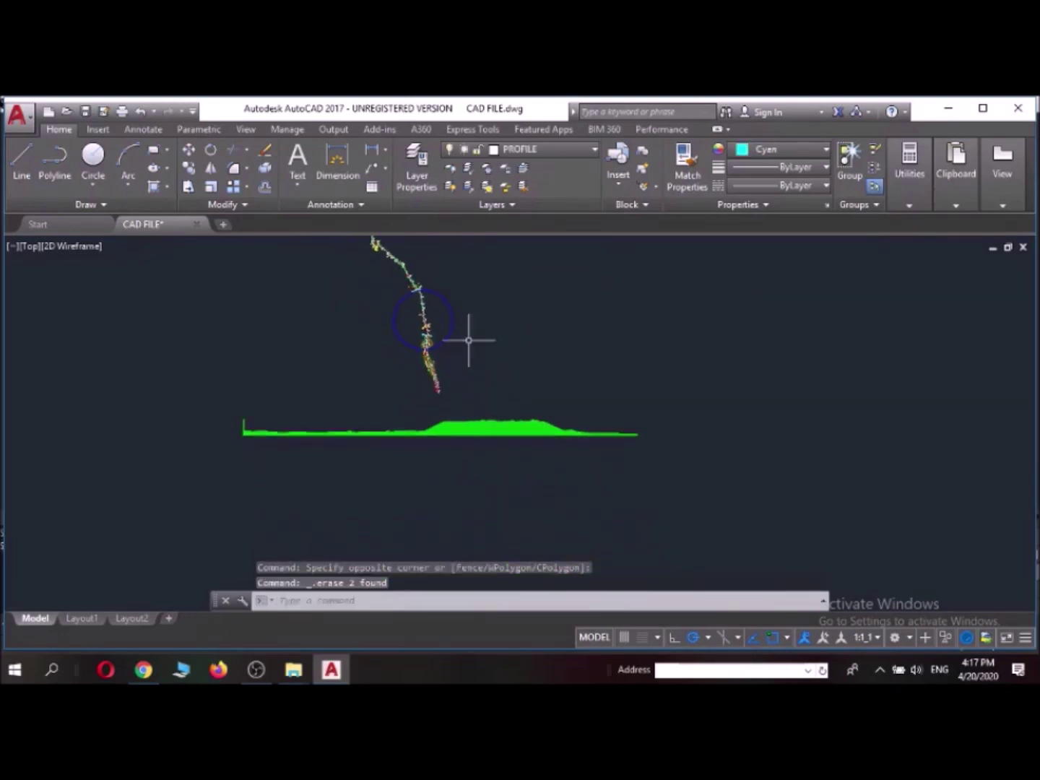
scroll(397, 368, up, 5)
middle_drag(615, 430, 601, 462)
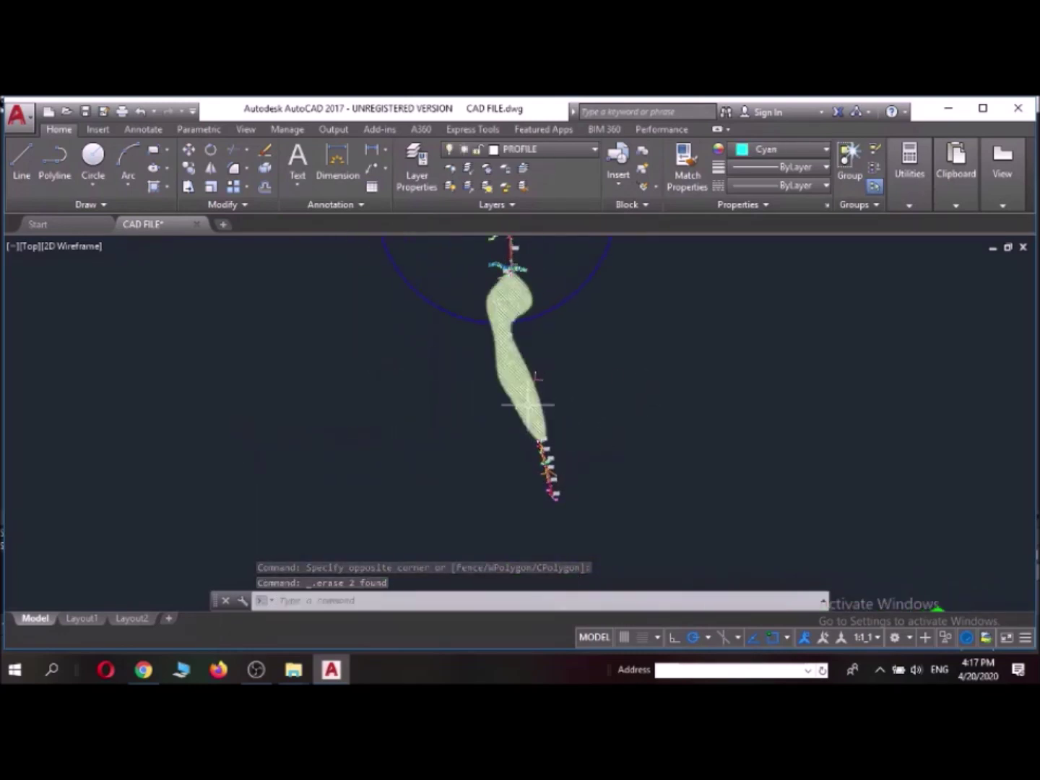
scroll(526, 376, up, 5)
click(519, 387)
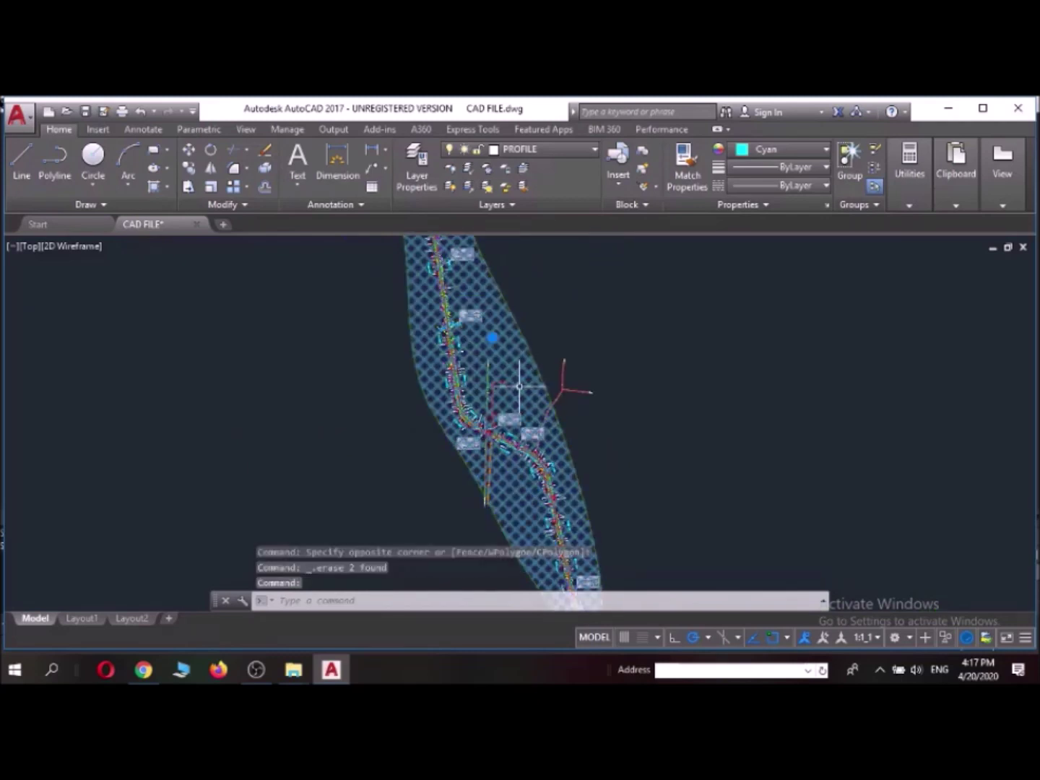
key(Delete)
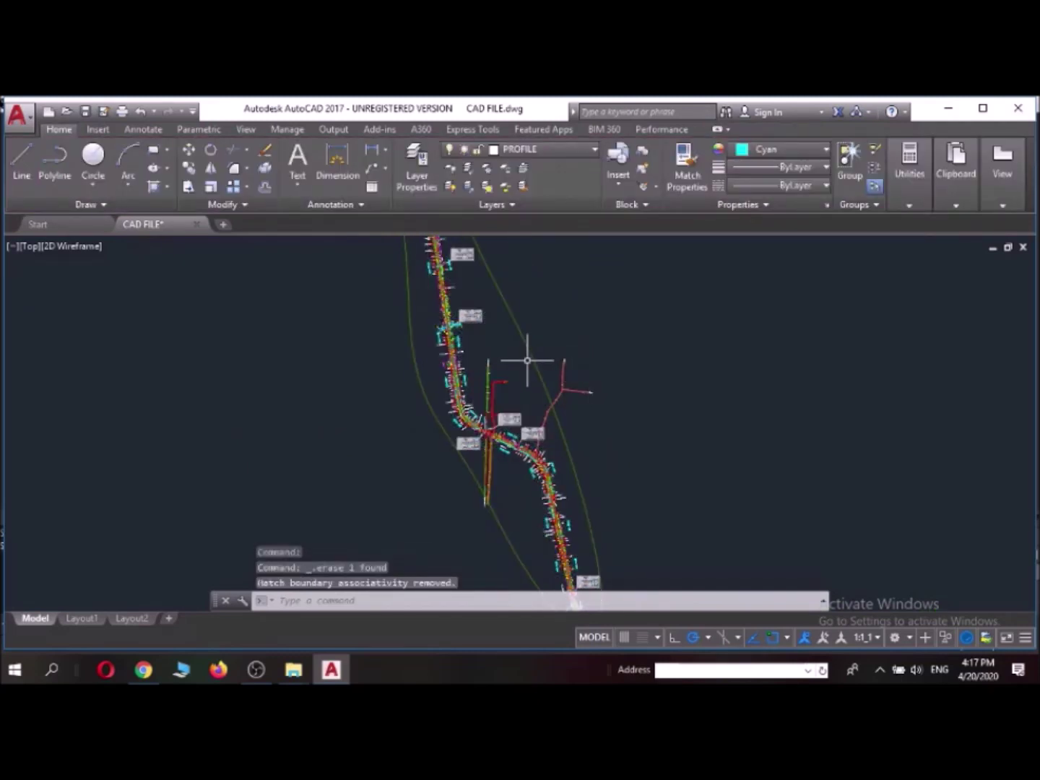
click(533, 359)
key(Delete)
Examine the road around the blue circle's southern crossing and along the stretch south of it.
scroll(556, 371, down, 5)
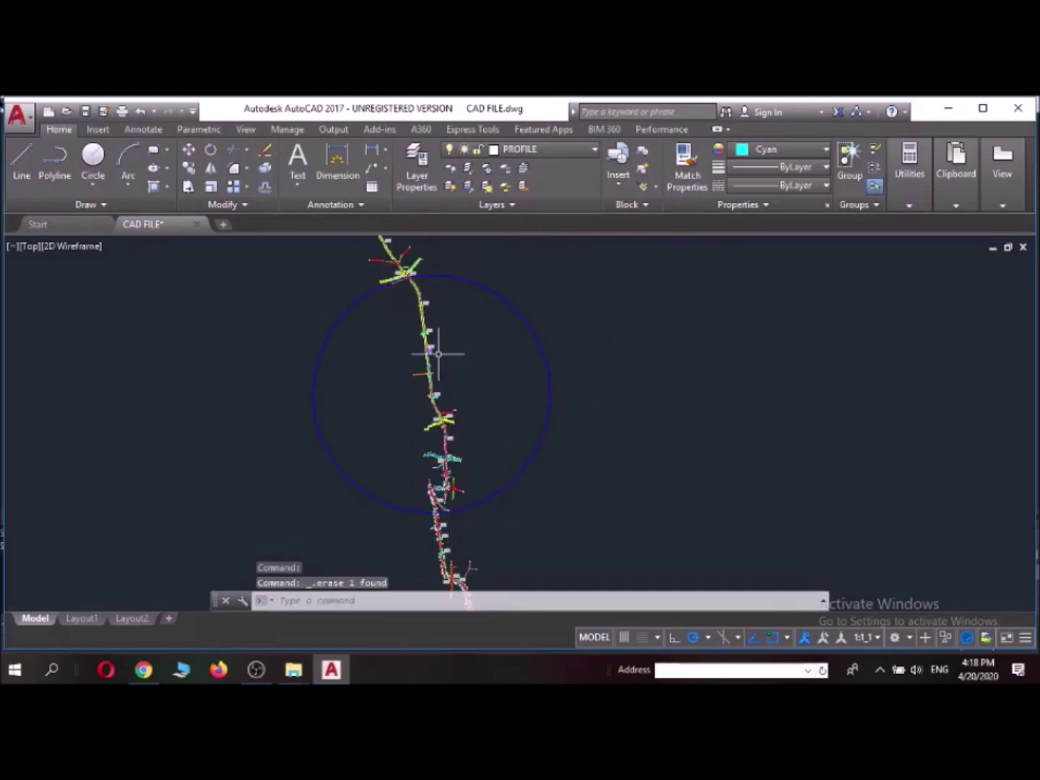
middle_drag(463, 439, 453, 303)
scroll(440, 352, up, 5)
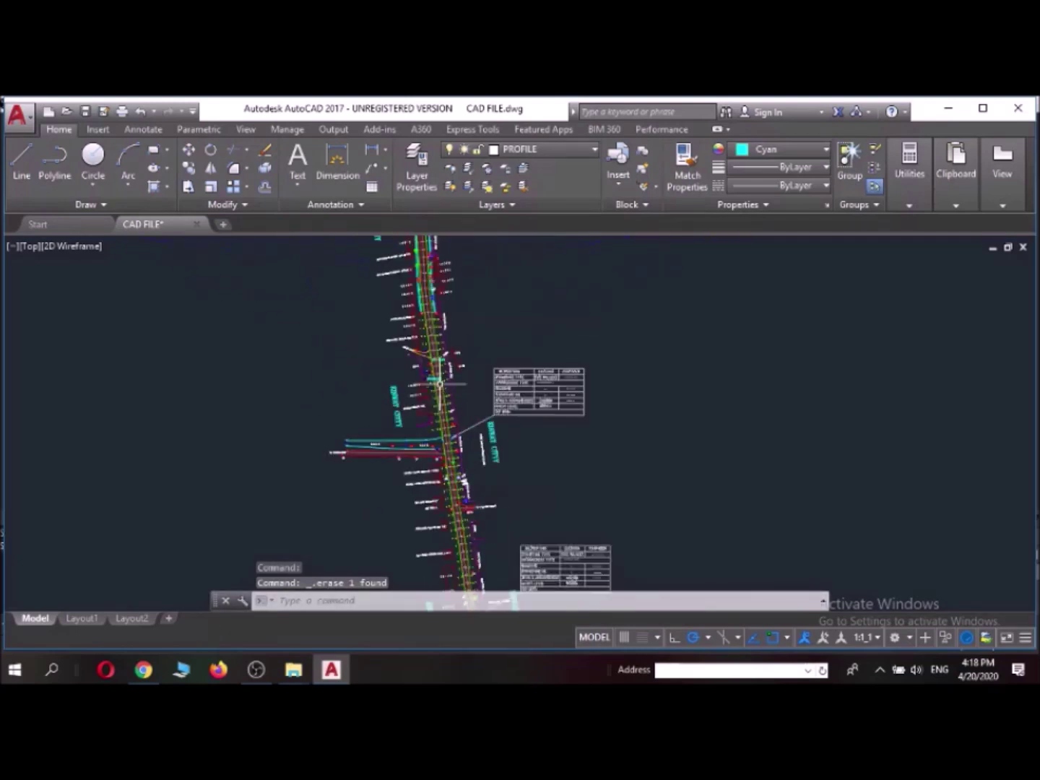
scroll(439, 351, down, 8)
middle_drag(488, 420, 480, 321)
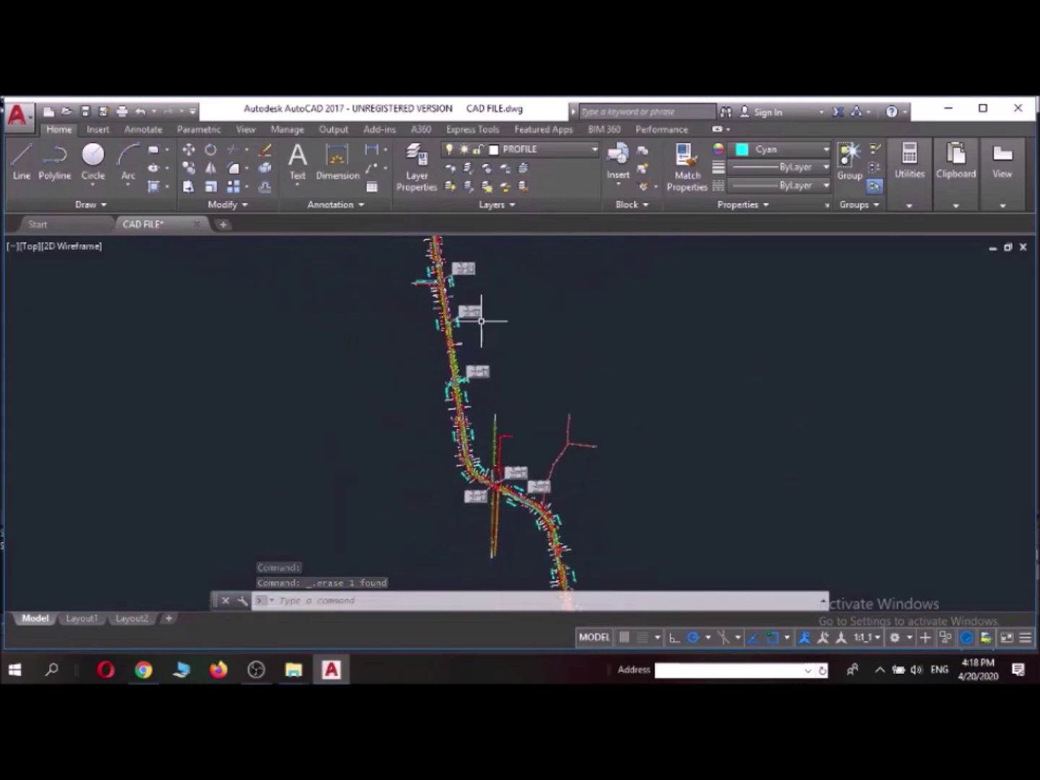
middle_drag(537, 480, 562, 570)
middle_drag(548, 414, 568, 634)
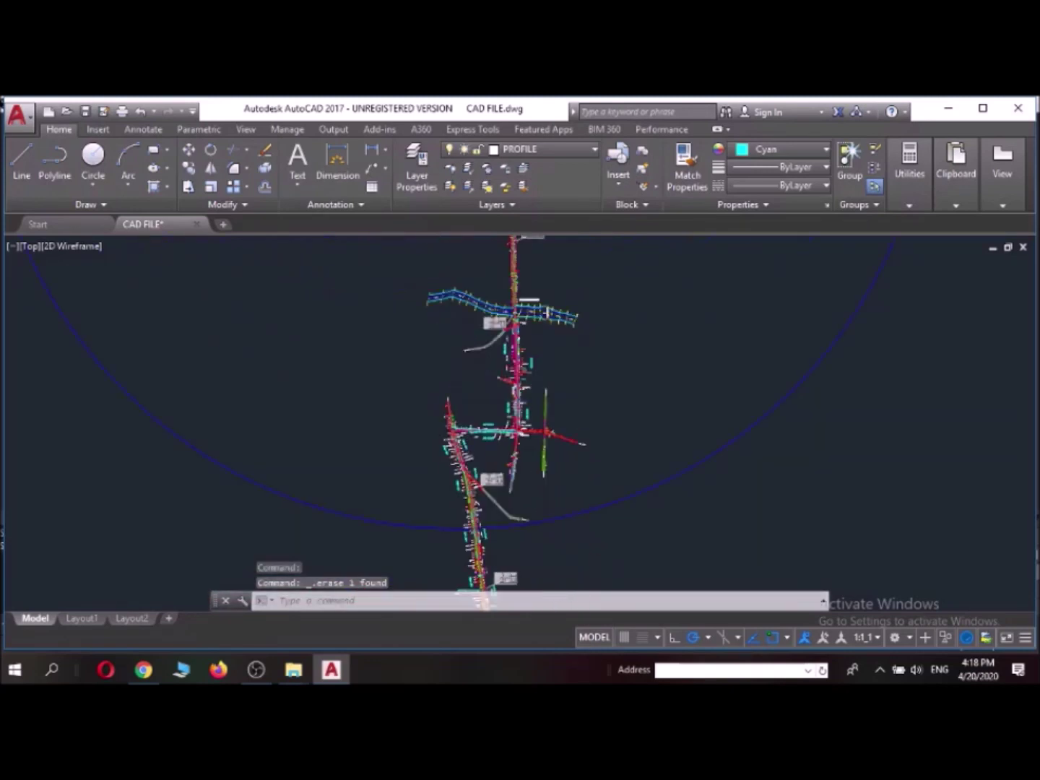
scroll(550, 475, down, 6)
middle_drag(519, 373, 526, 500)
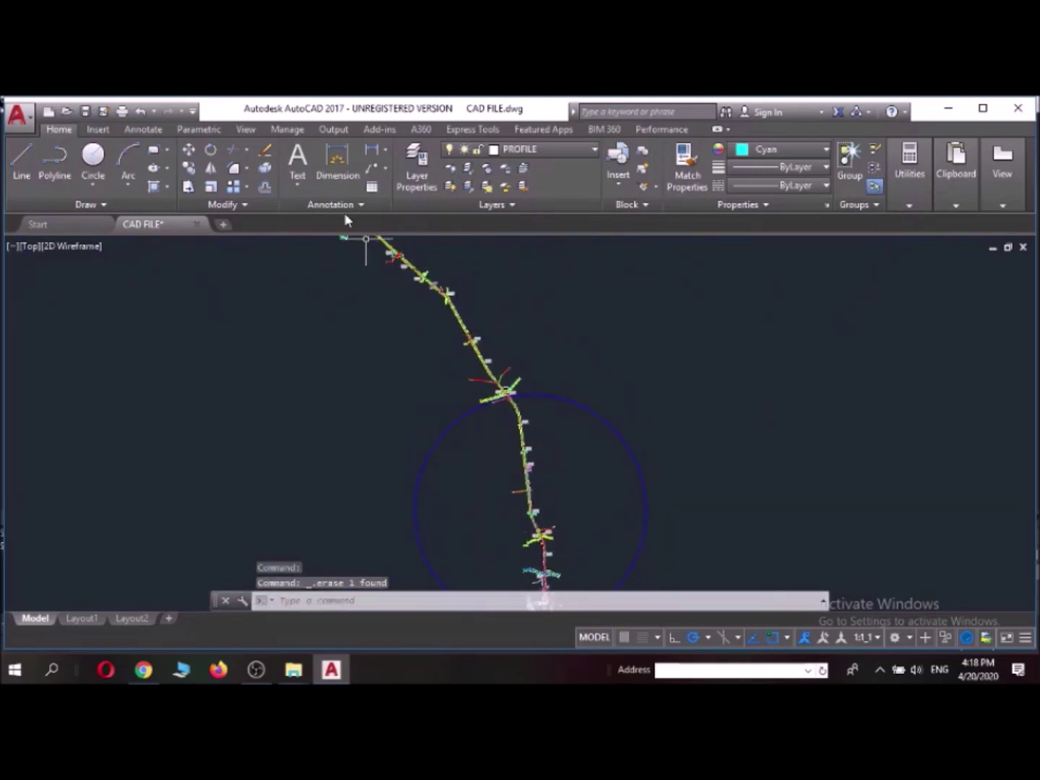
Trim the road lines just south of the blue circle's southern crossing, beside the shops, with a crossing selection.
scroll(518, 396, up, 2)
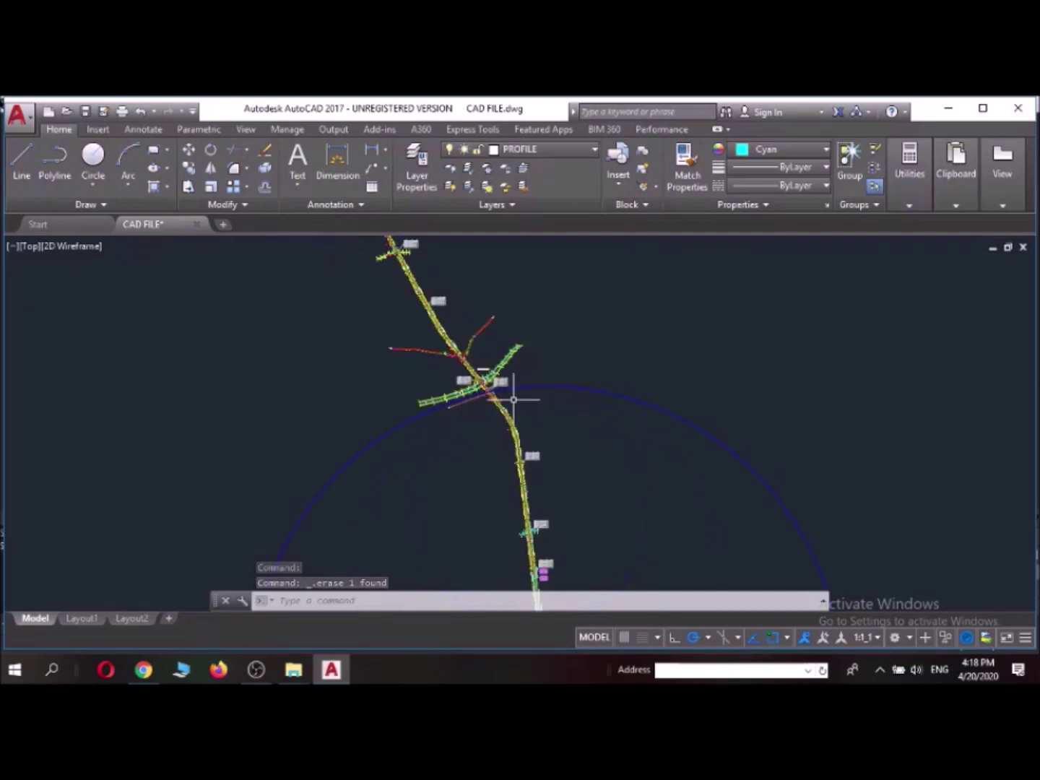
scroll(517, 394, down, 5)
scroll(496, 392, up, 4)
middle_drag(497, 392, 515, 436)
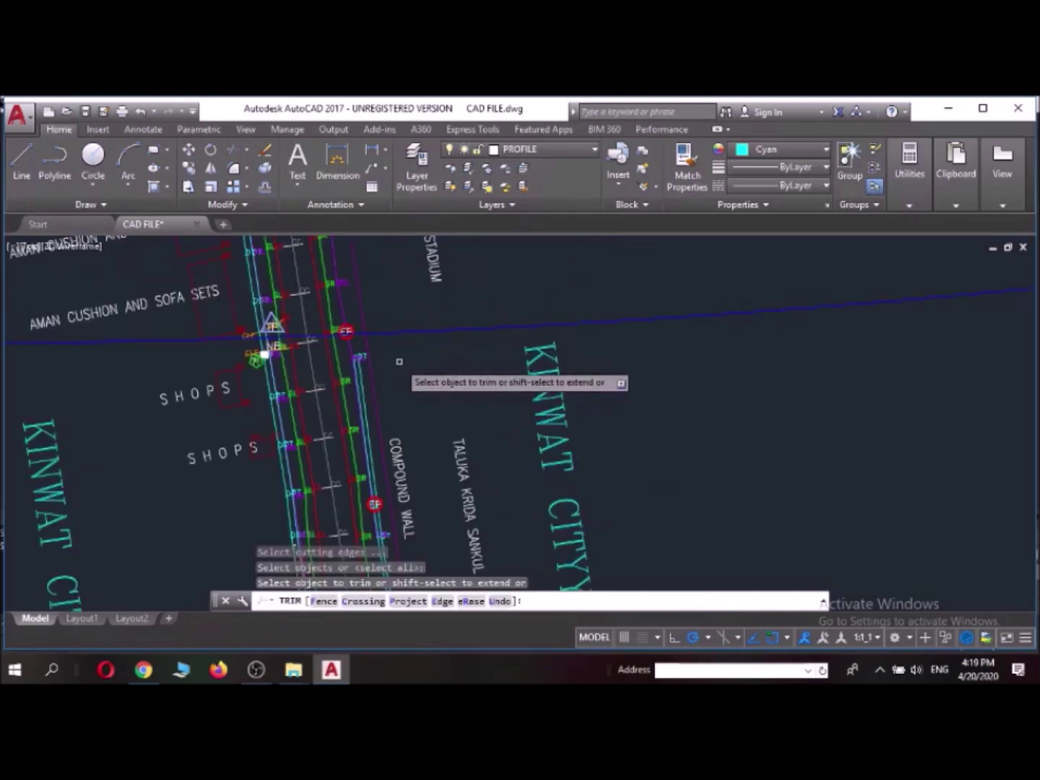
click(399, 361)
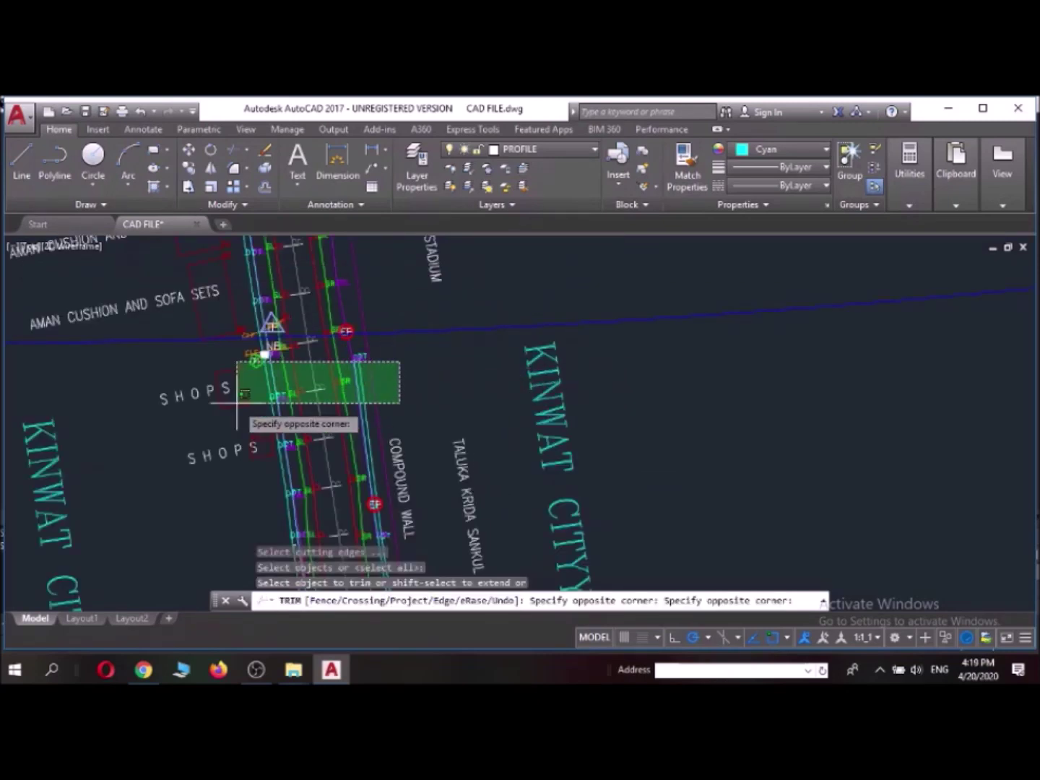
click(237, 403)
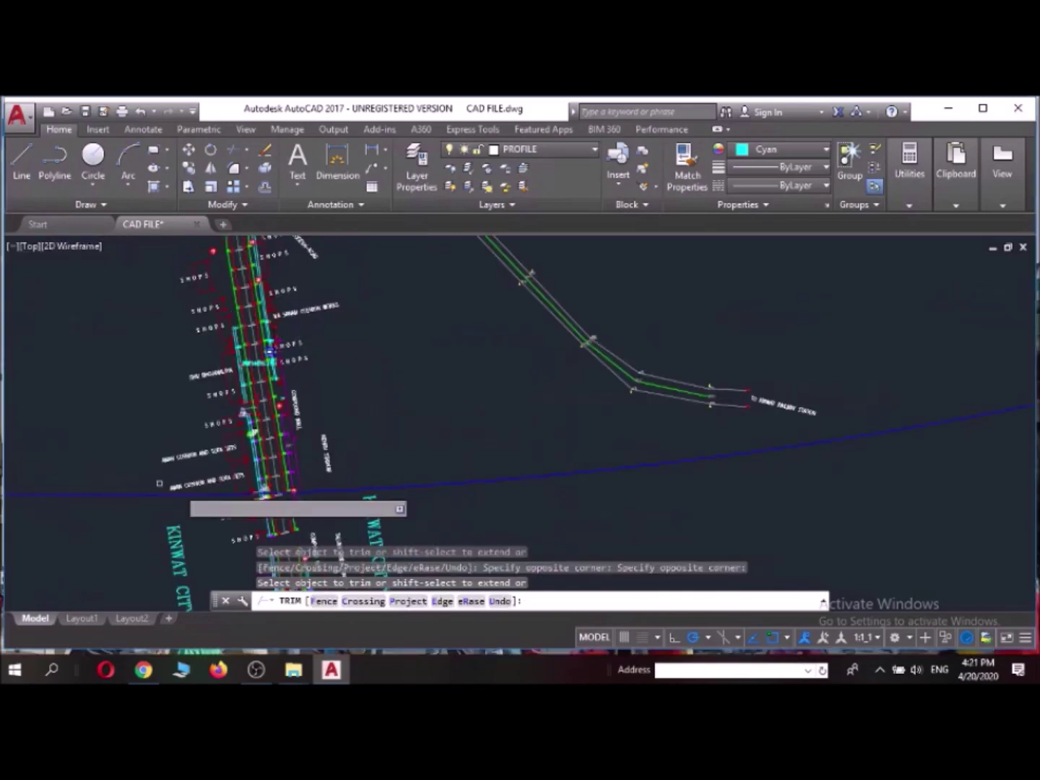
Inspect the trimmed gap in the road lines just south of the blue circle.
scroll(292, 502, down, 1)
scroll(296, 503, up, 6)
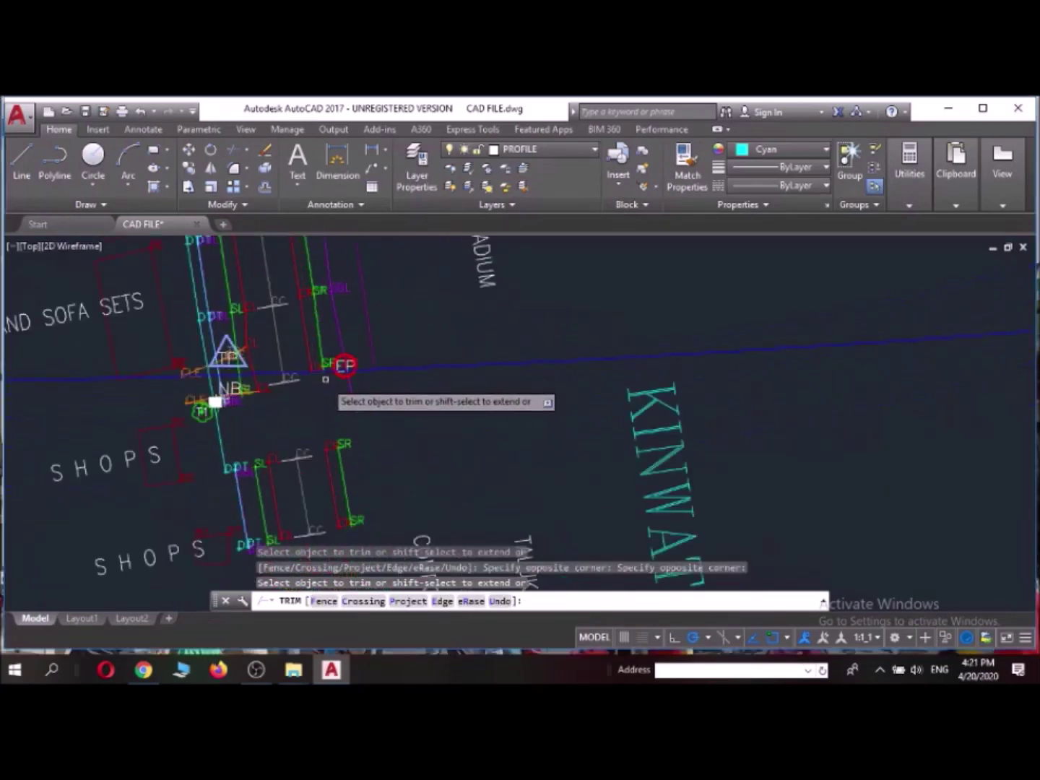
middle_drag(369, 470, 381, 391)
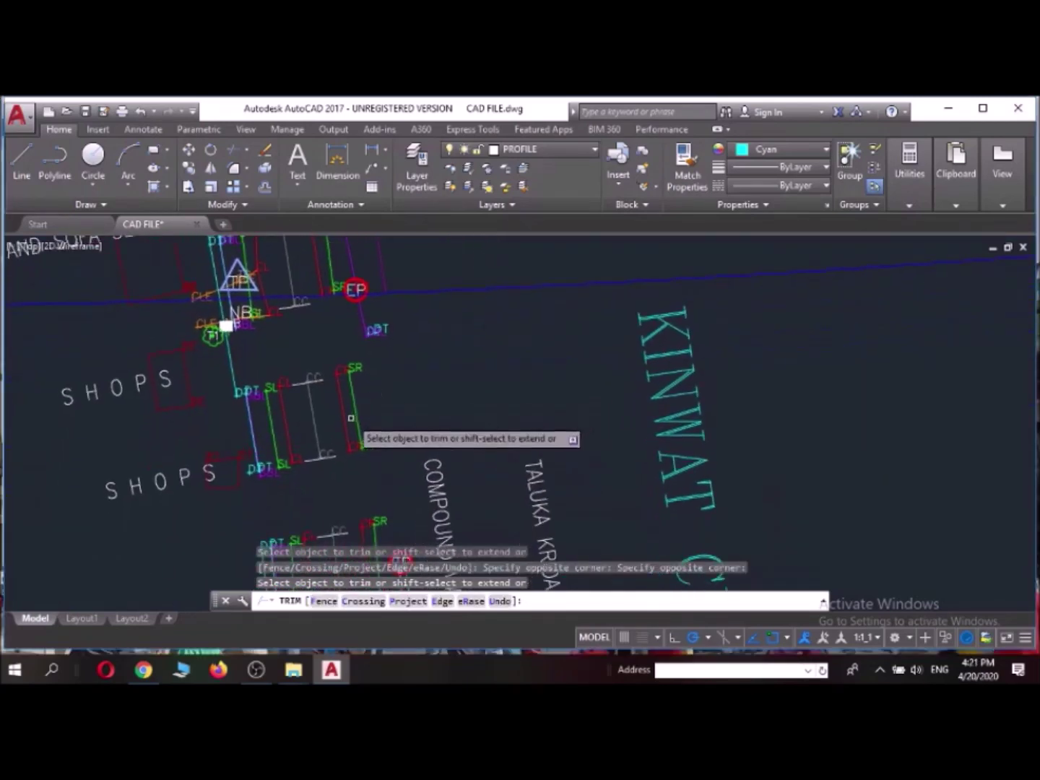
scroll(350, 420, down, 6)
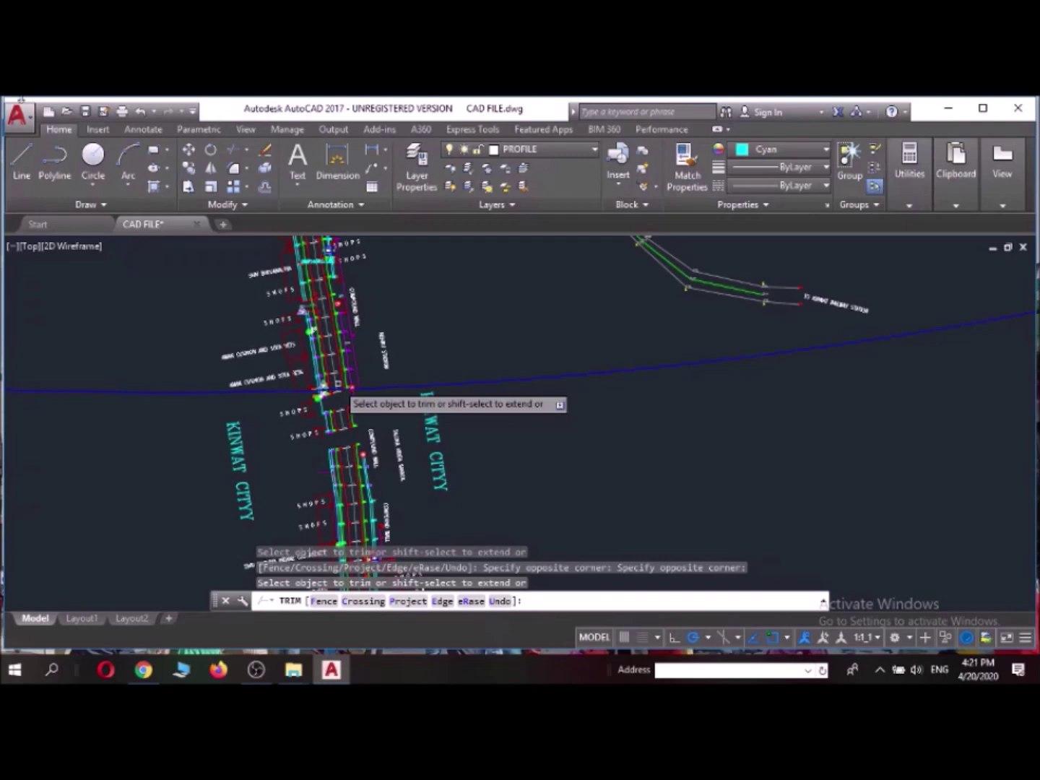
scroll(338, 385, up, 3)
scroll(395, 282, up, 4)
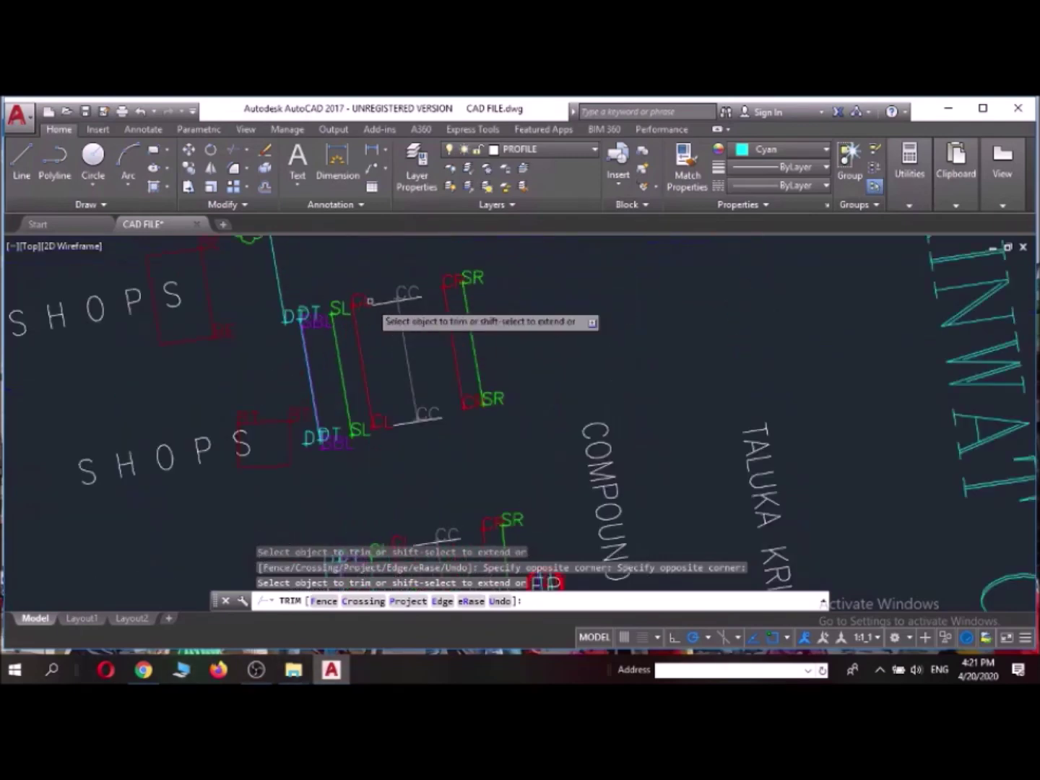
scroll(400, 325, down, 6)
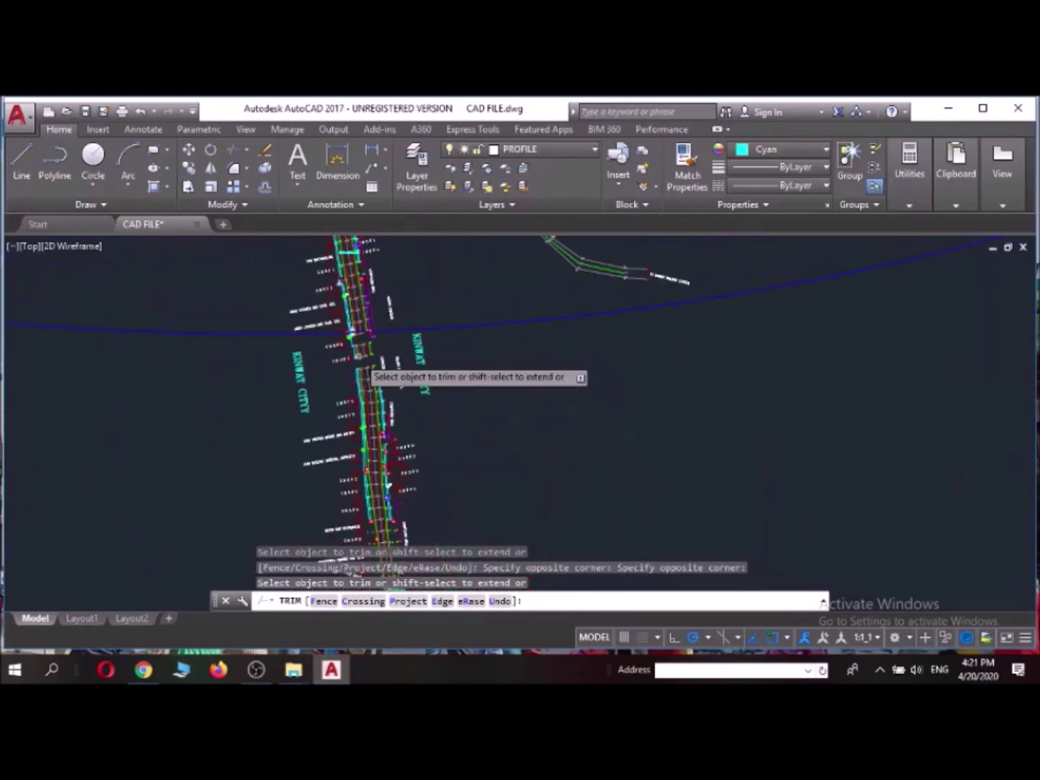
Trim the road lines just outside the blue circle's northern crossing, near the pipe culvert and cross road, with a crossing selection.
mouse_move(360, 310)
middle_down()
mouse_move(395, 484)
mouse_move(348, 387)
middle_up()
scroll(348, 386, down, 7)
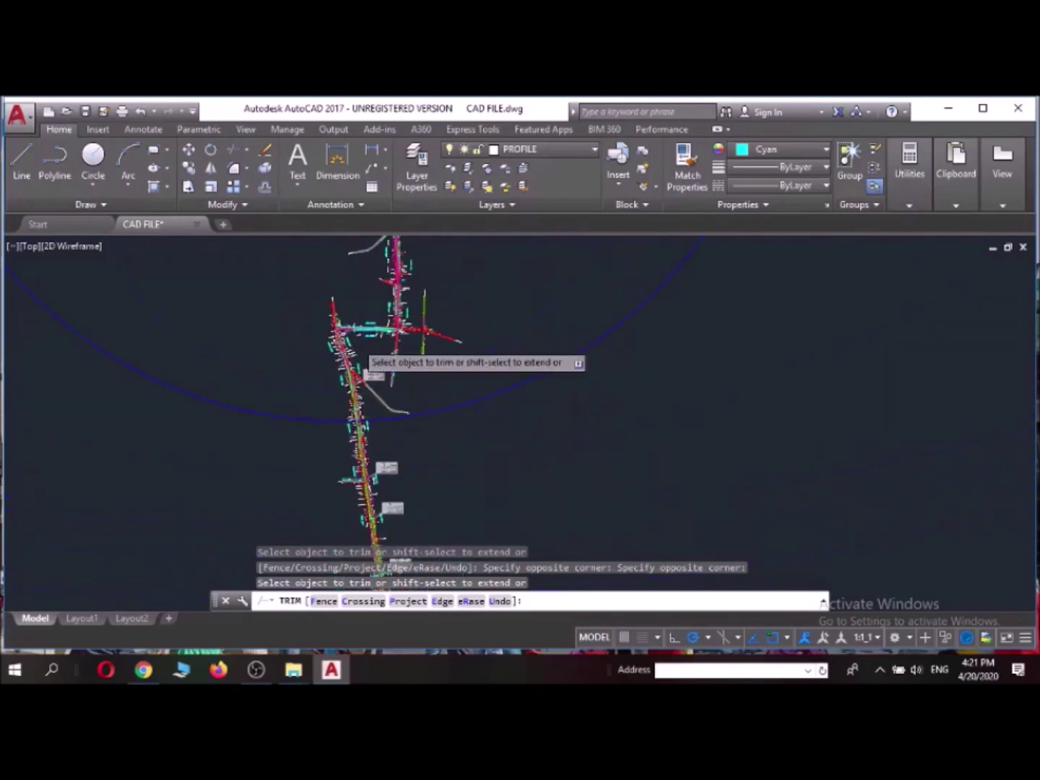
scroll(367, 374, down, 4)
scroll(328, 287, up, 3)
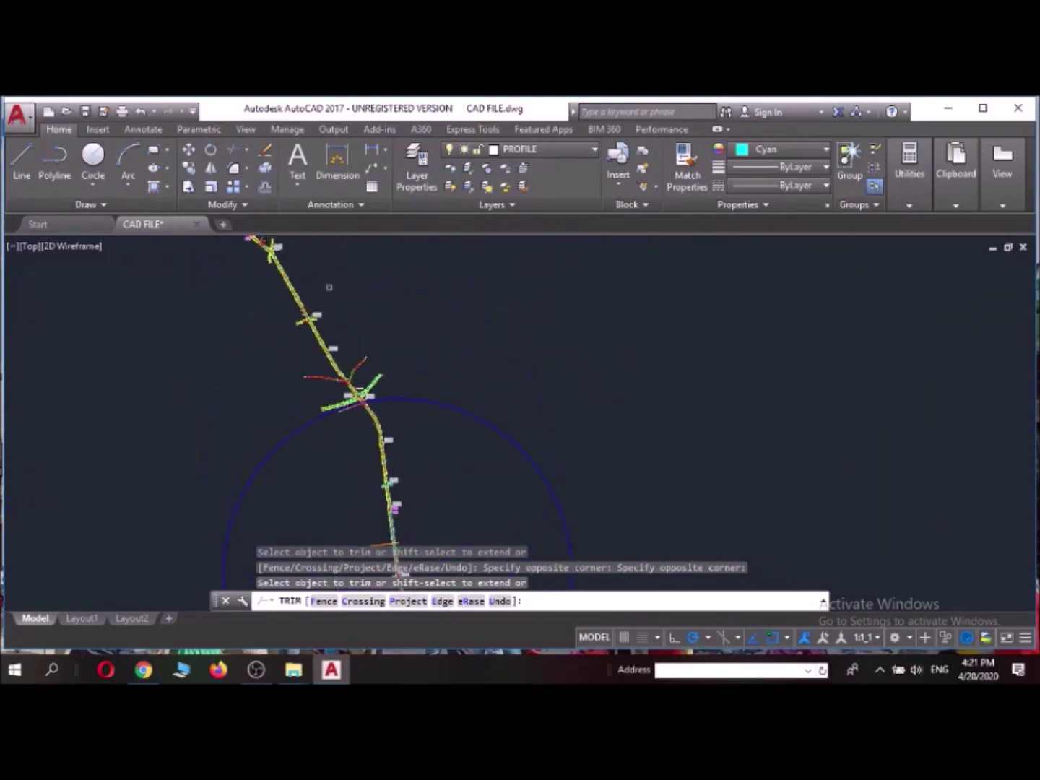
scroll(360, 404, up, 7)
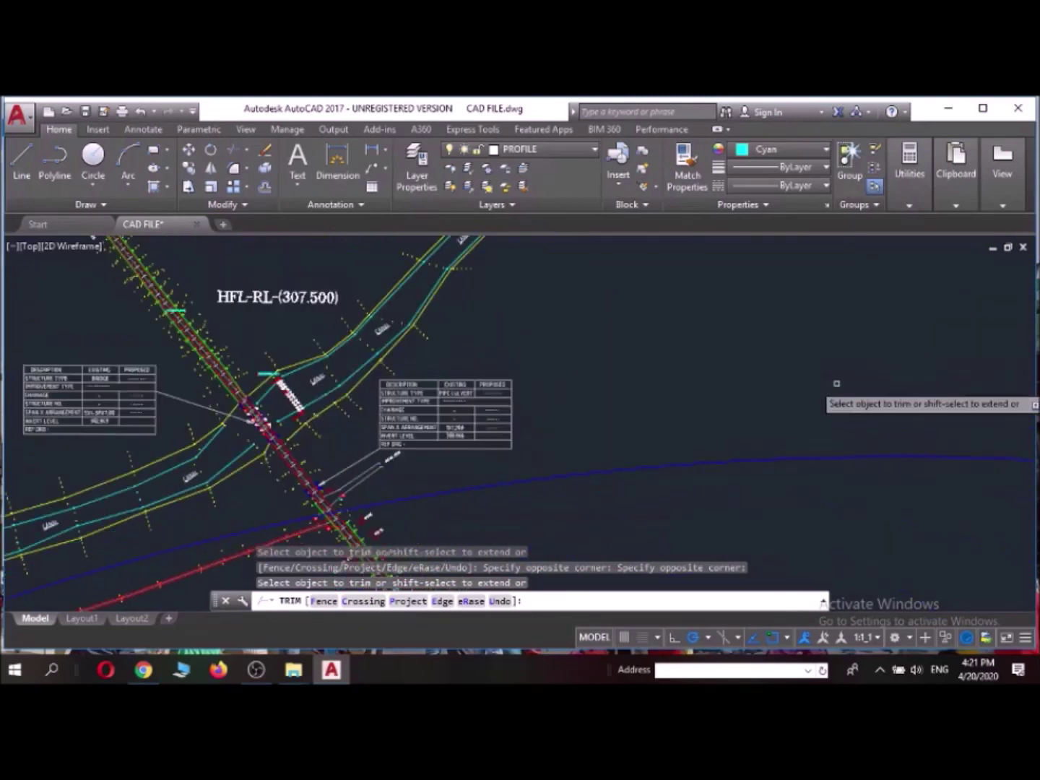
scroll(371, 483, up, 3)
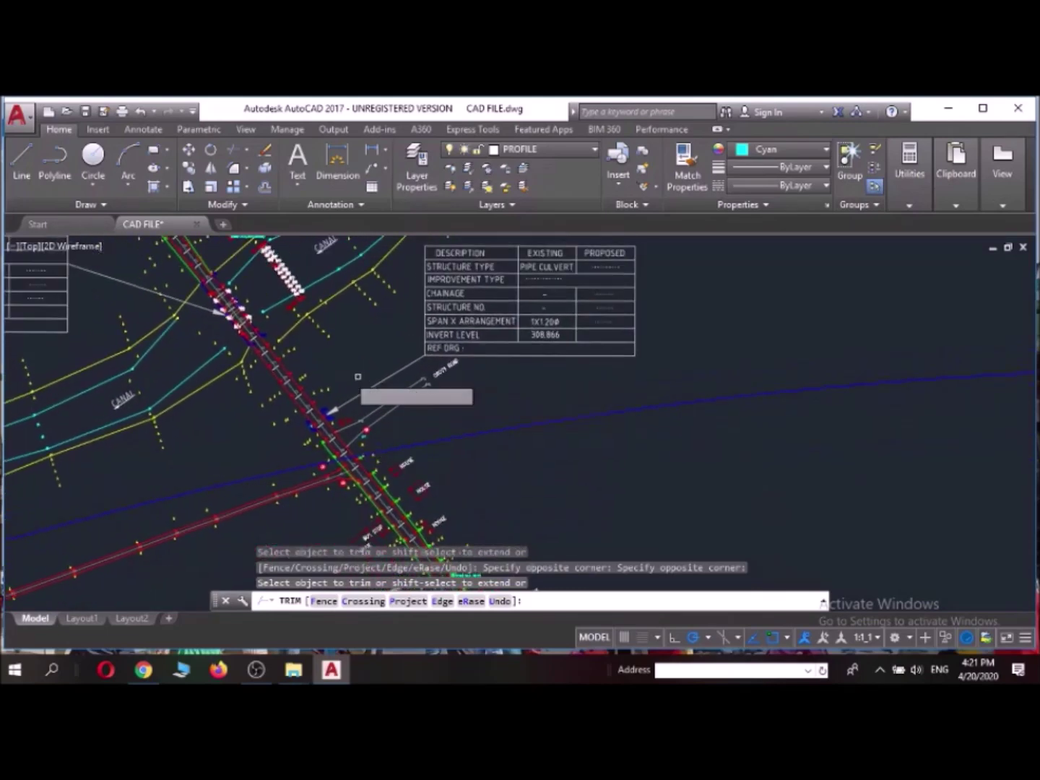
scroll(358, 376, up, 4)
scroll(346, 404, down, 3)
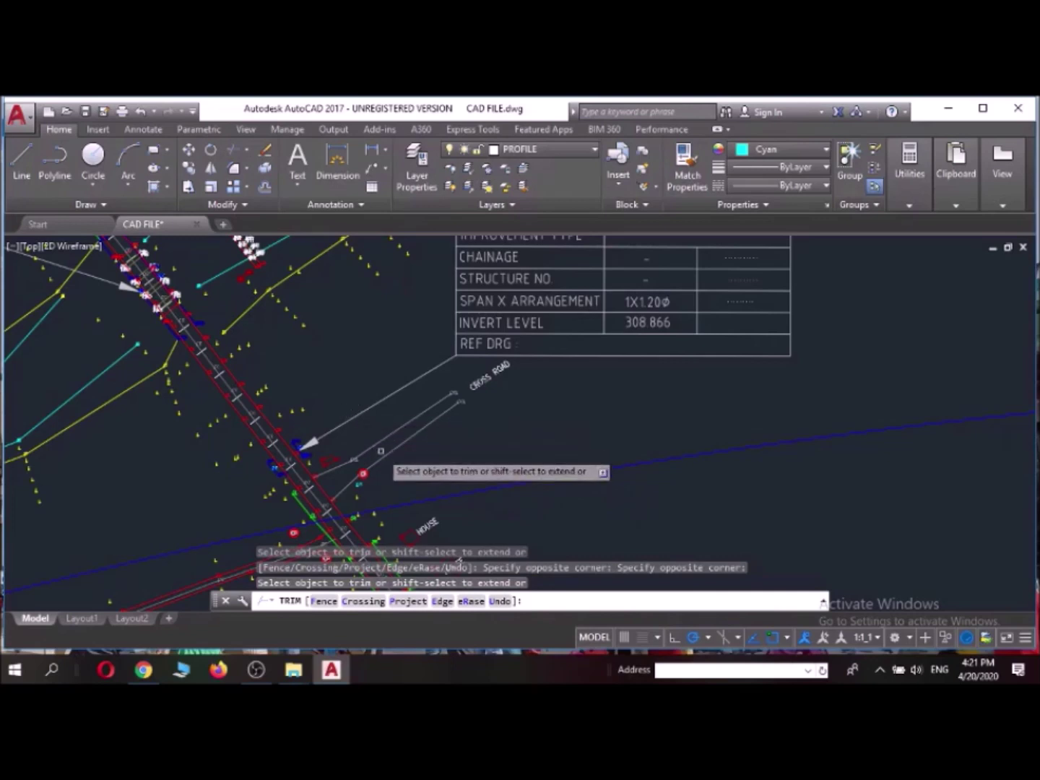
click(379, 424)
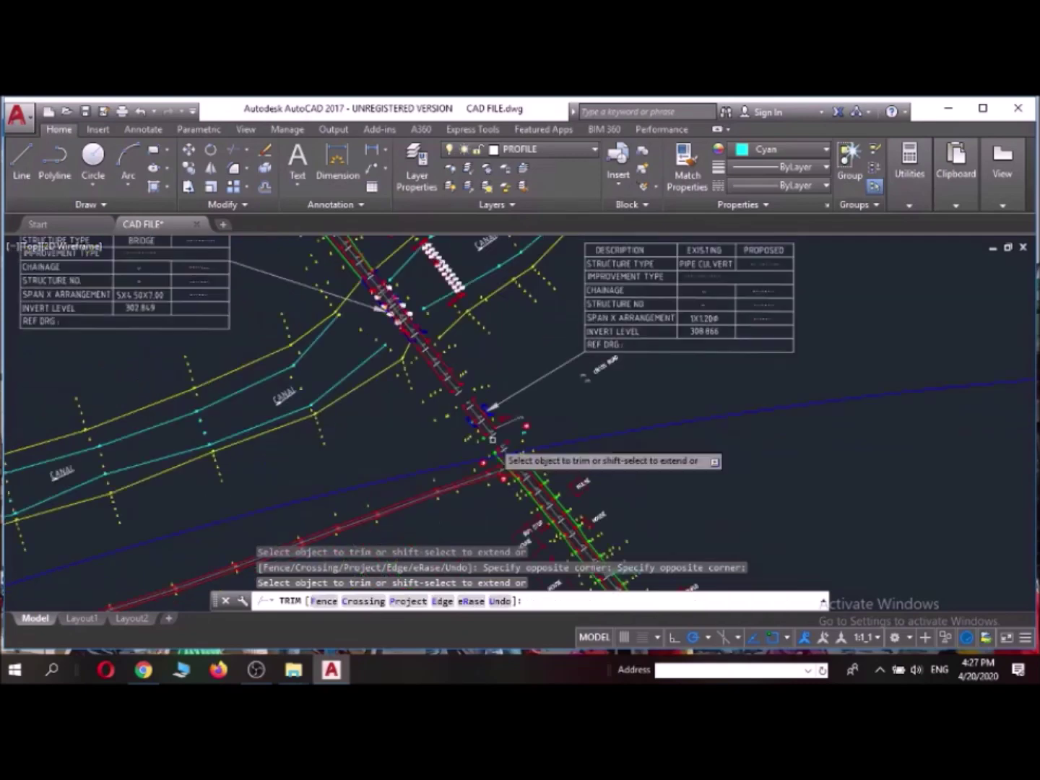
scroll(502, 456, up, 4)
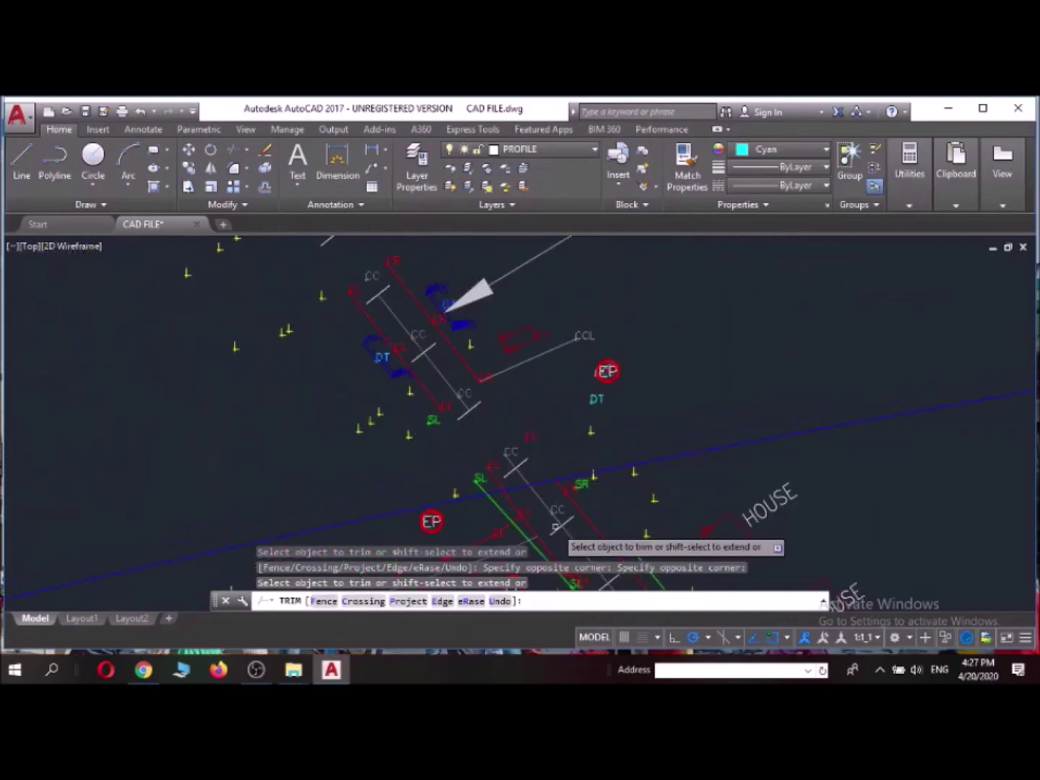
End the trimming of the road lines and view the road alignment north of the blue circle.
middle_drag(566, 522, 563, 396)
scroll(580, 412, down, 6)
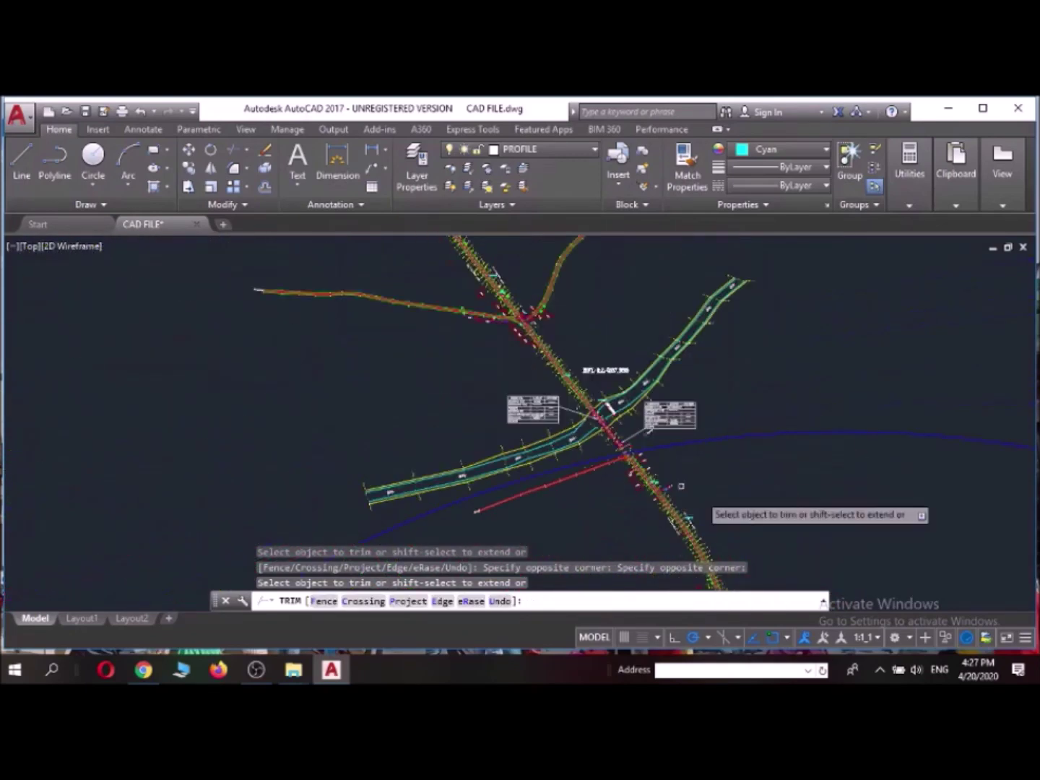
mouse_move(690, 470)
middle_down()
mouse_move(599, 415)
mouse_move(600, 435)
middle_up()
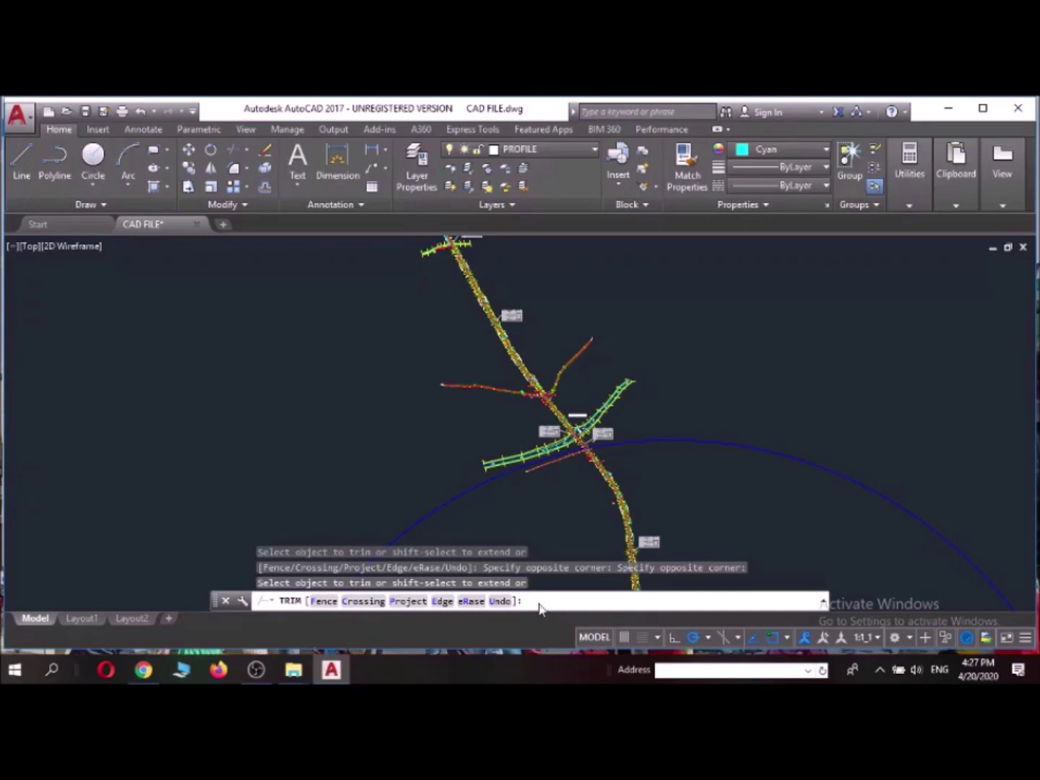
key(Escape)
scroll(556, 576, down, 5)
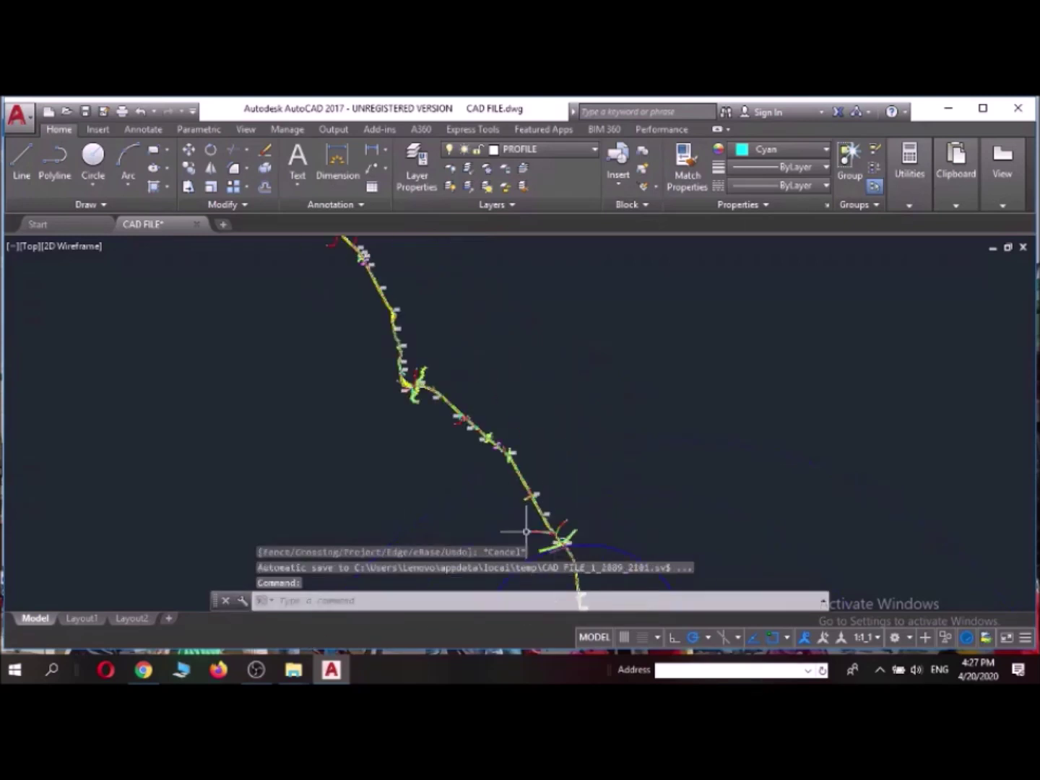
Erase the road stretch well south of the blue circle, including its junction and branch roads, with a crossing selection.
scroll(526, 529, up, 2)
middle_drag(528, 520, 485, 371)
mouse_move(509, 416)
middle_down()
mouse_move(510, 432)
mouse_move(441, 307)
middle_up()
middle_drag(584, 482, 572, 356)
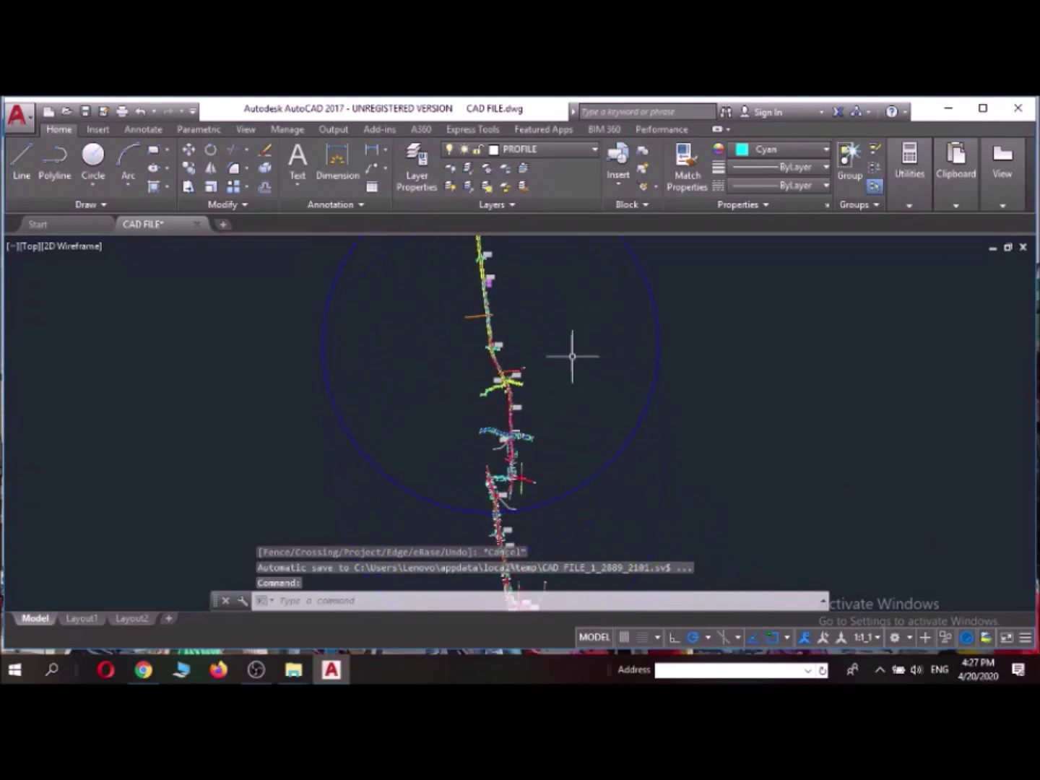
middle_drag(619, 516, 597, 360)
scroll(505, 450, up, 4)
scroll(440, 376, up, 2)
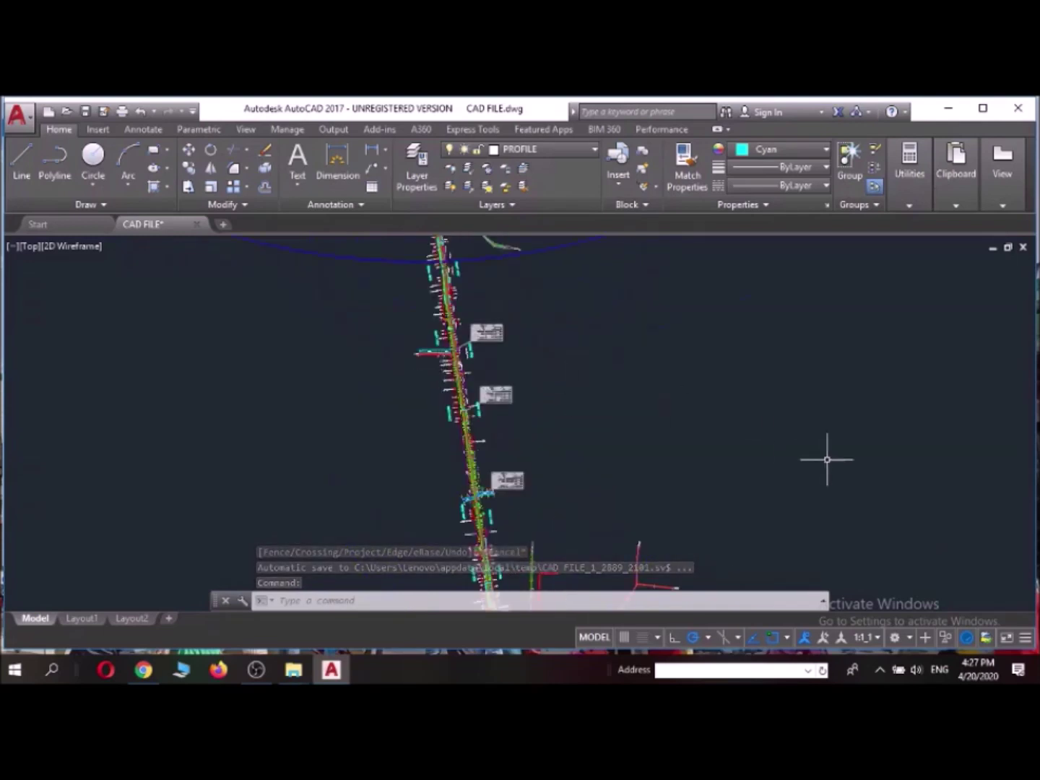
scroll(828, 458, down, 3)
middle_drag(783, 477, 681, 425)
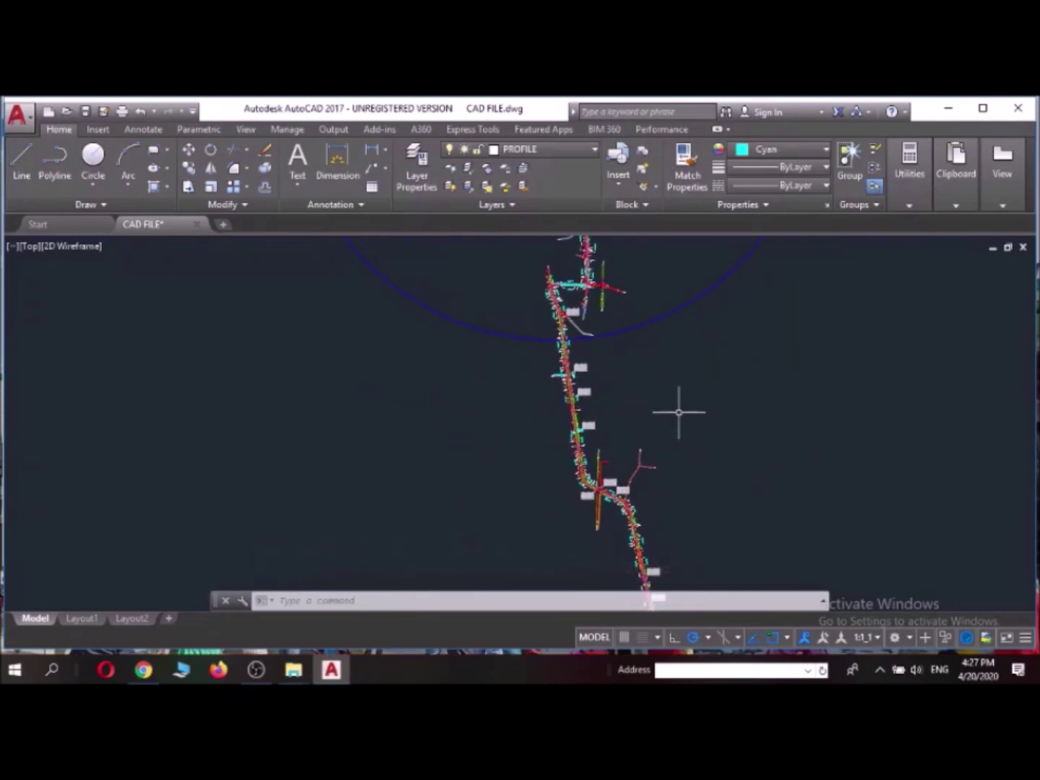
click(746, 426)
click(477, 546)
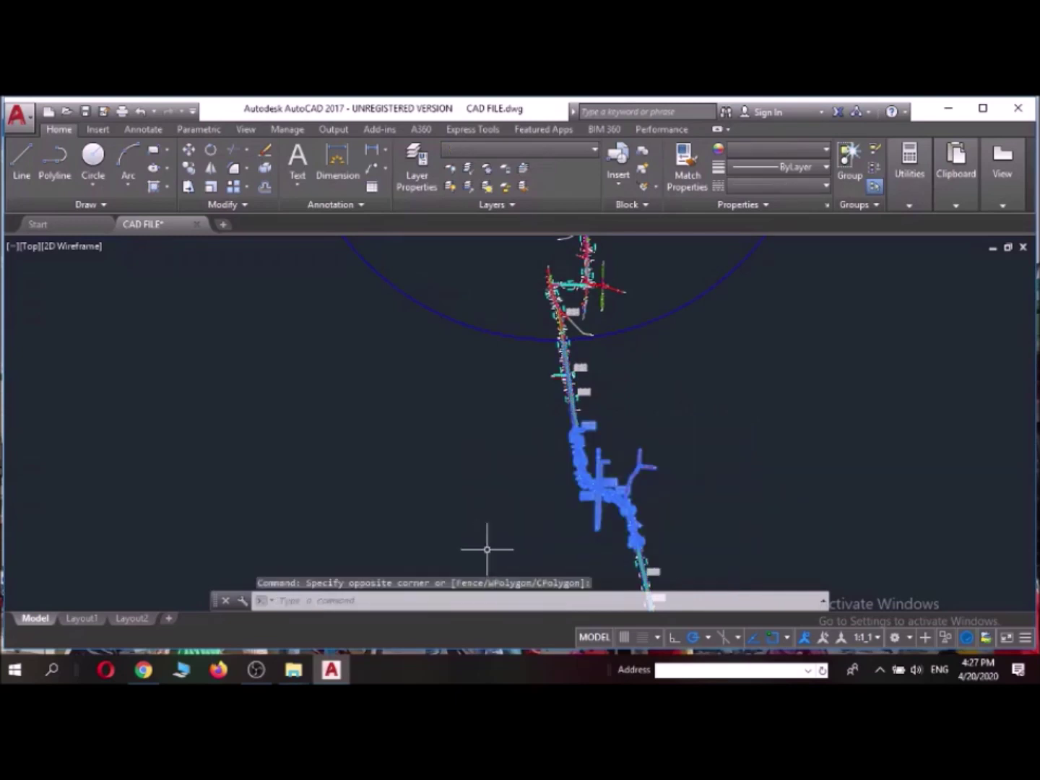
key(Delete)
Erase the road lines, shop labels and KINWAT CITYY text just south of the trimmed gap with a crossing selection.
scroll(595, 558, up, 3)
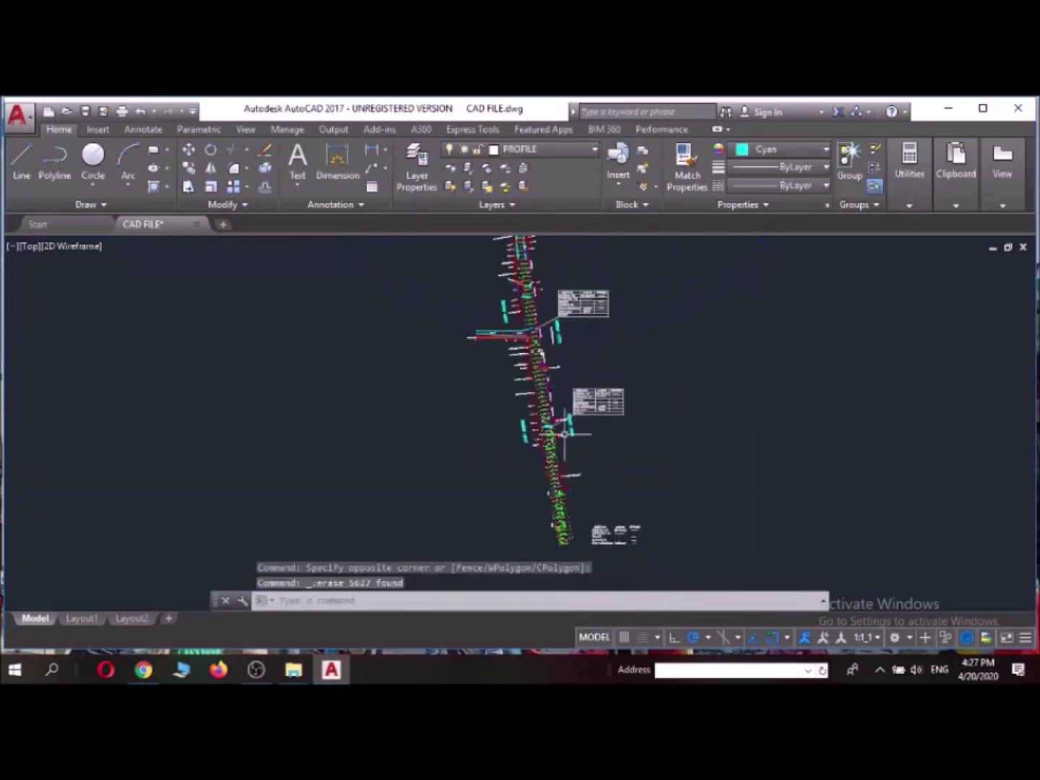
scroll(594, 558, up, 2)
scroll(595, 558, up, 5)
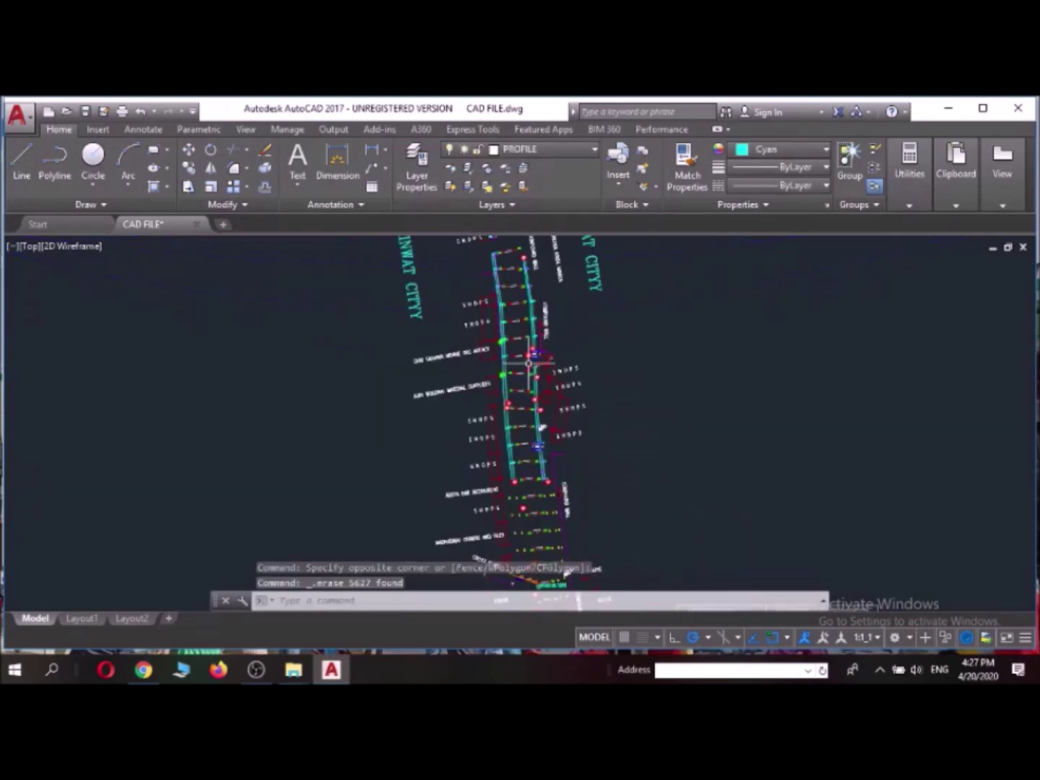
click(624, 437)
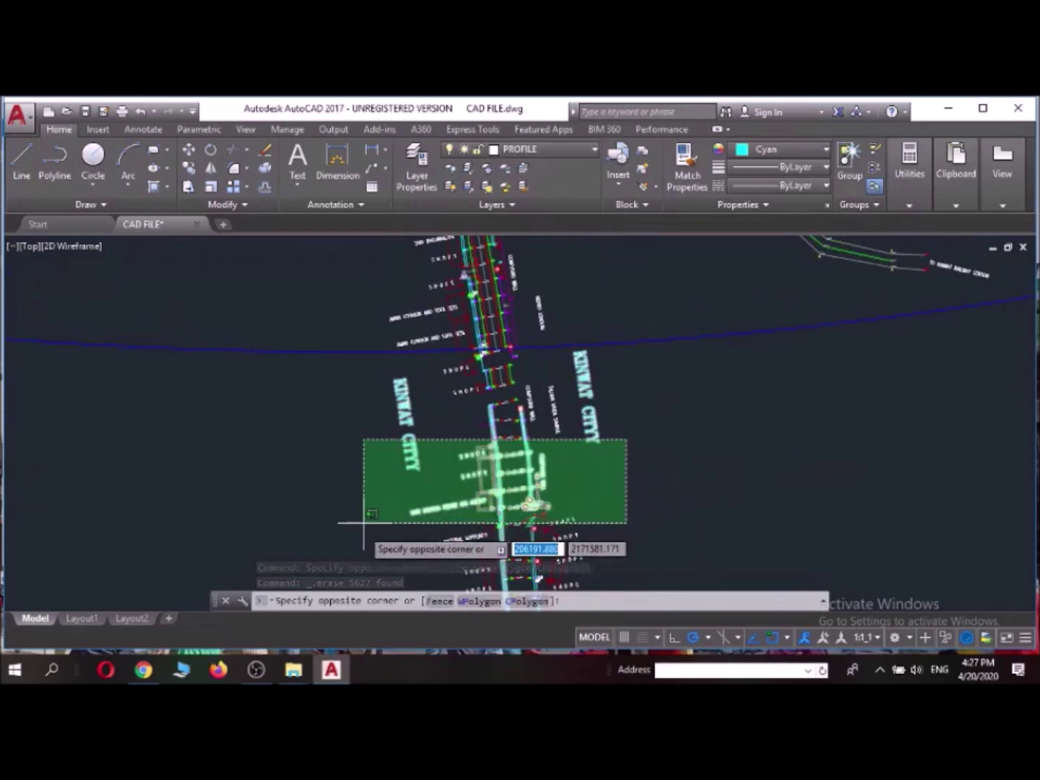
click(361, 553)
key(Delete)
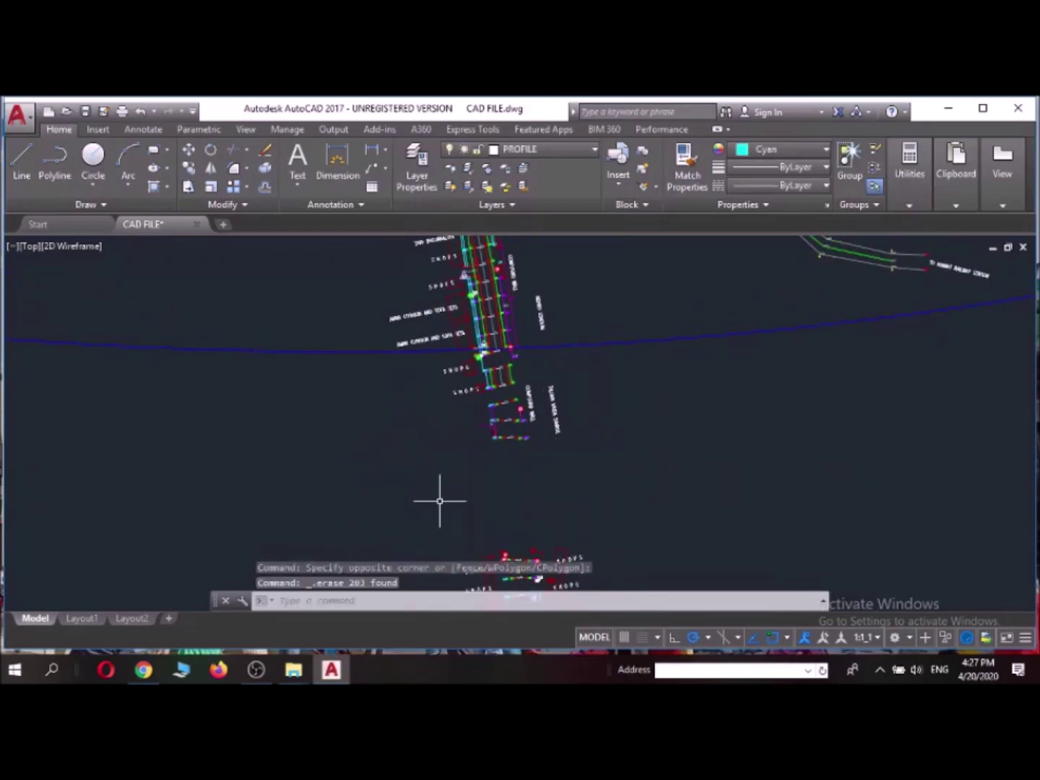
Erase the leftover cross-section lines directly below the trimmed gap with a window selection.
click(470, 400)
click(597, 453)
key(Delete)
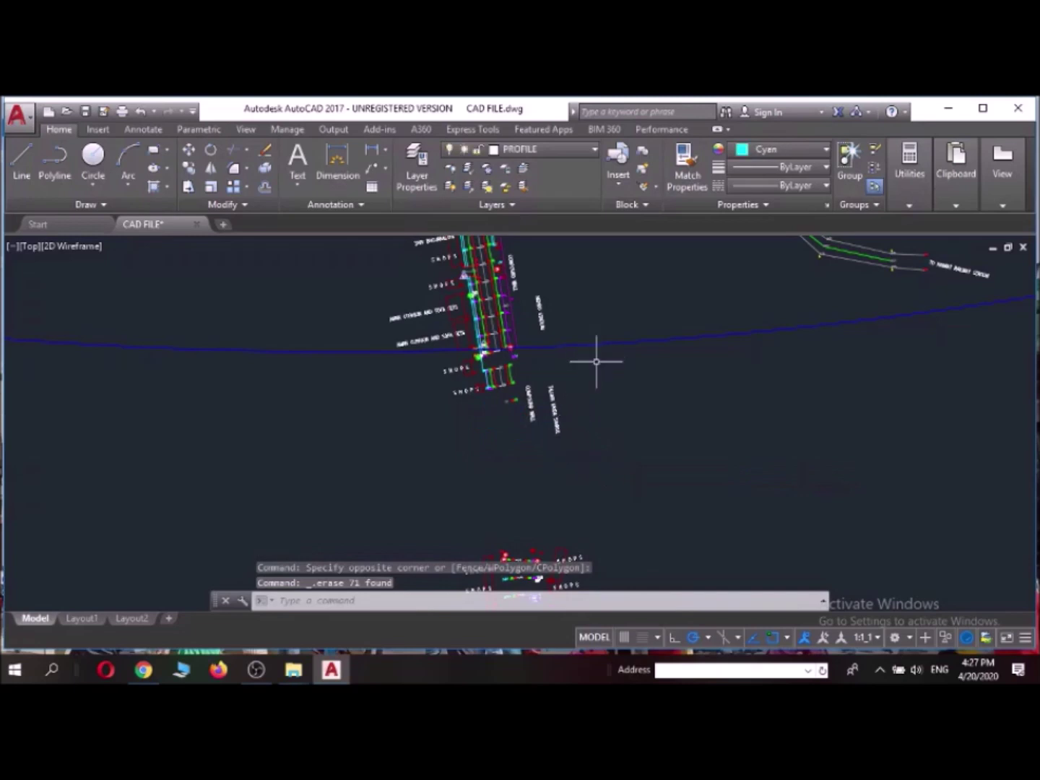
click(579, 382)
click(922, 477)
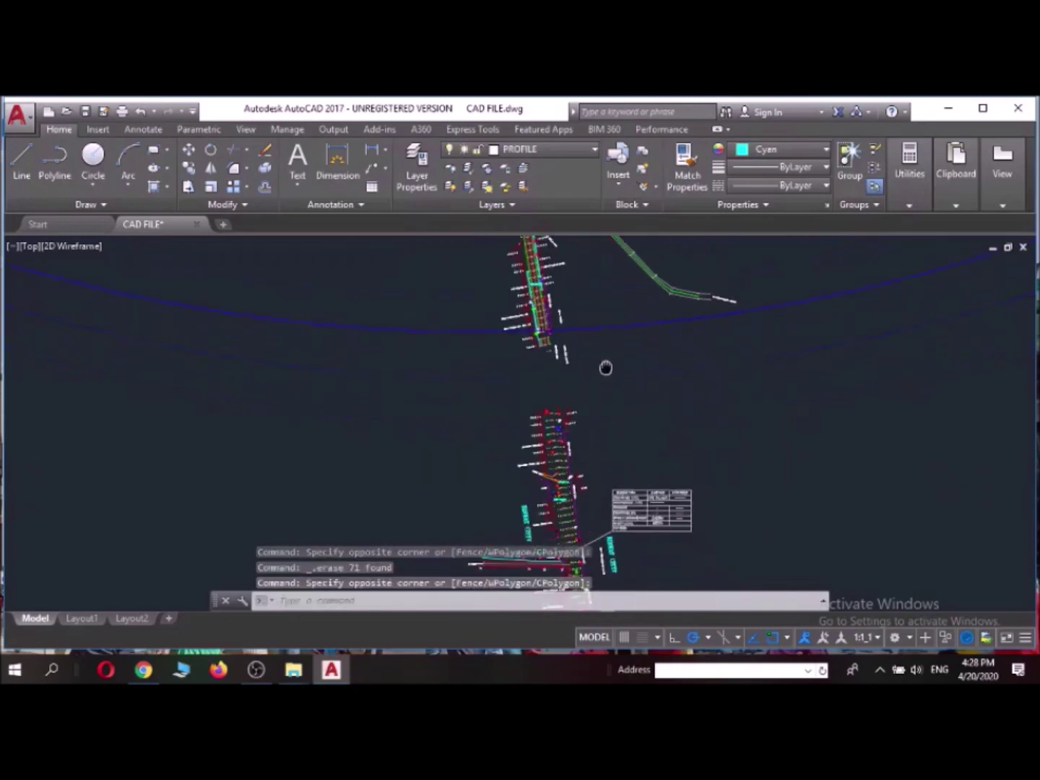
Erase the remaining southern road stretch together with its side road and structure tables with a crossing selection.
middle_drag(605, 366, 595, 325)
click(773, 369)
mouse_move(439, 507)
middle_down()
mouse_move(434, 398)
mouse_move(418, 332)
mouse_move(432, 473)
mouse_move(400, 359)
middle_up()
scroll(446, 465, down, 2)
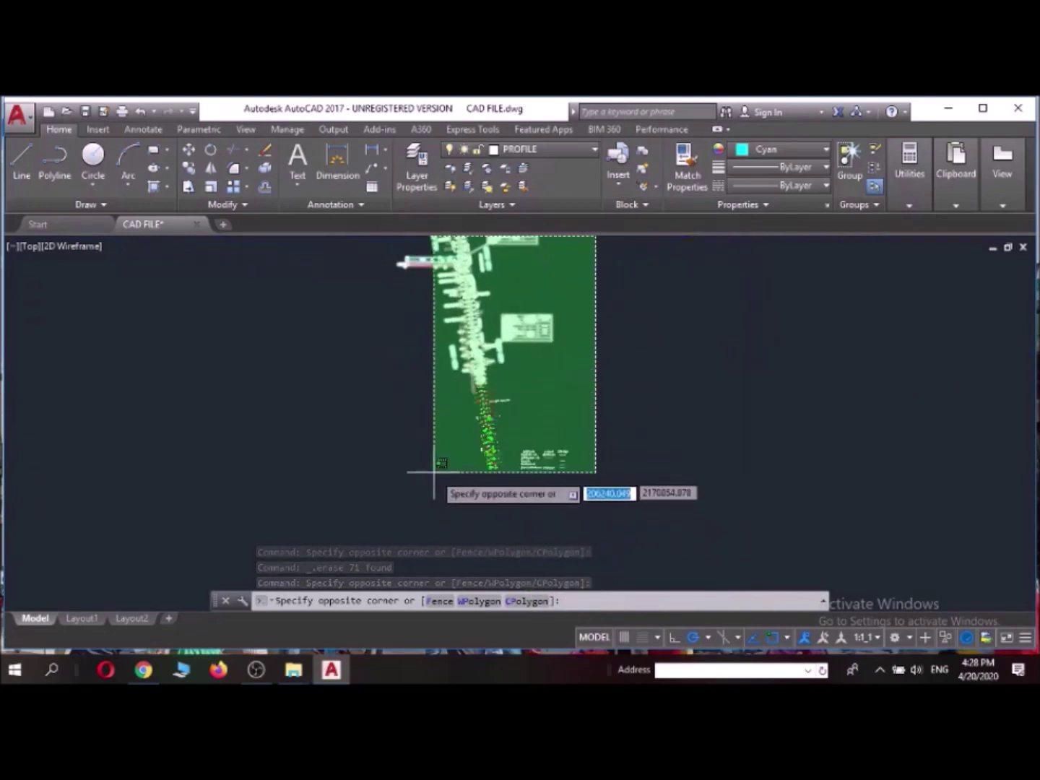
click(385, 495)
key(Delete)
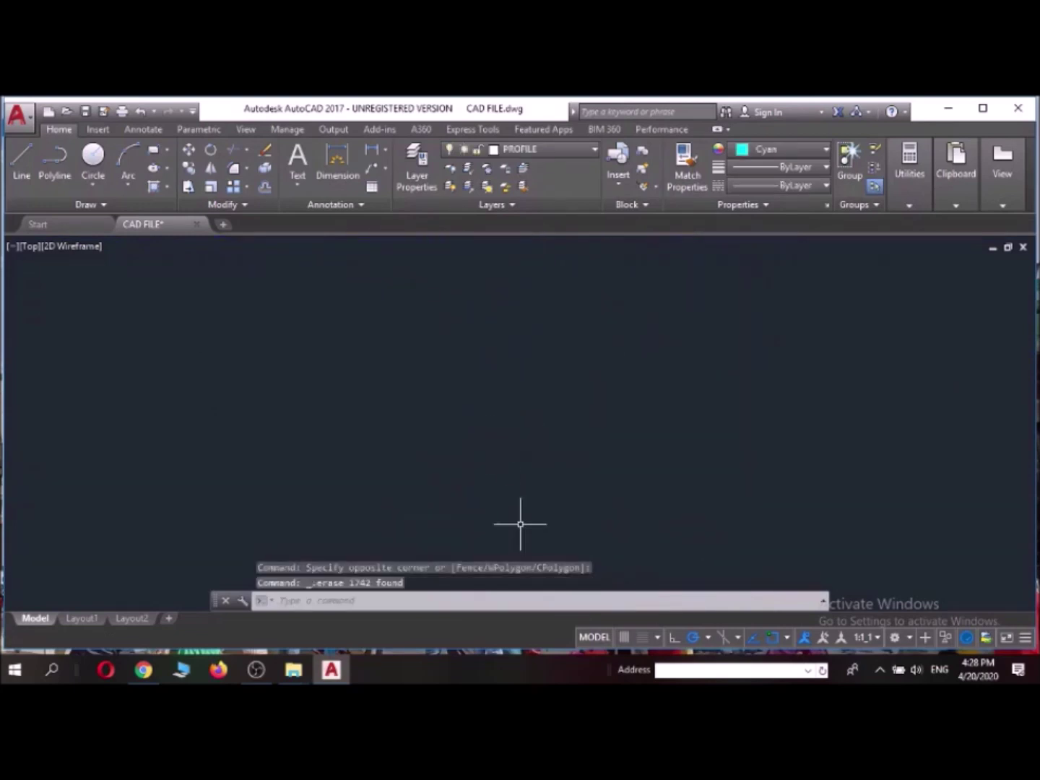
Erase the leftover block of road points, labels and table text south of the blue circle with a window selection.
scroll(520, 524, down, 5)
middle_drag(547, 406, 542, 512)
scroll(496, 477, up, 4)
click(323, 442)
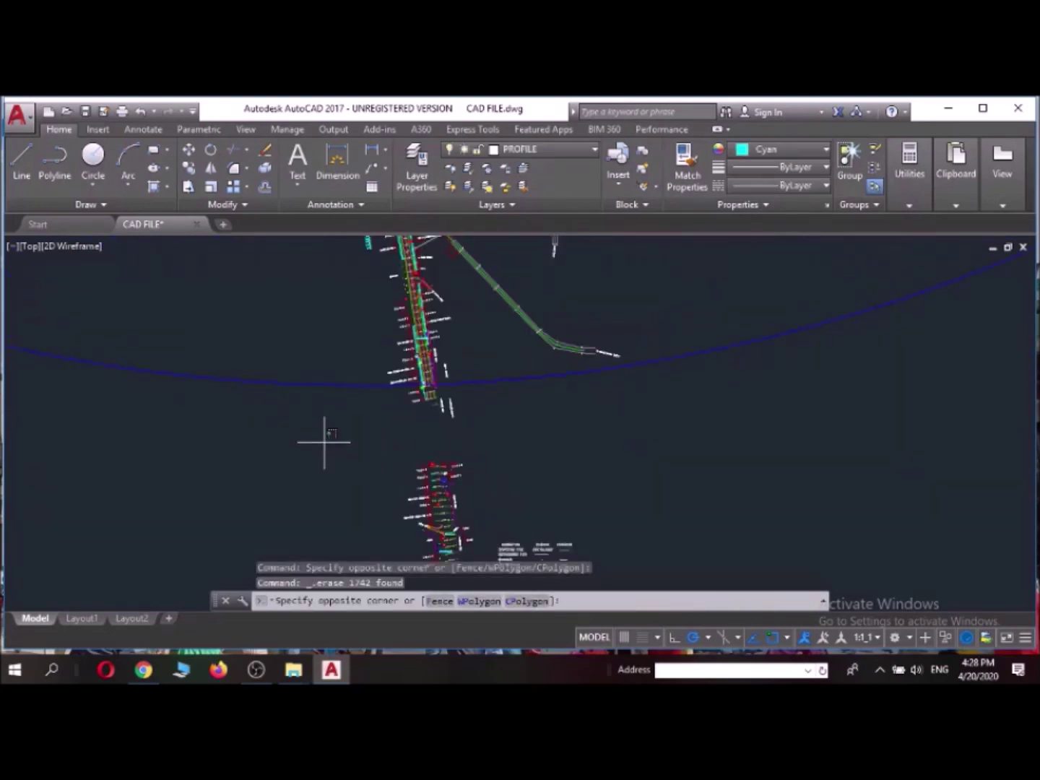
middle_drag(749, 580, 698, 435)
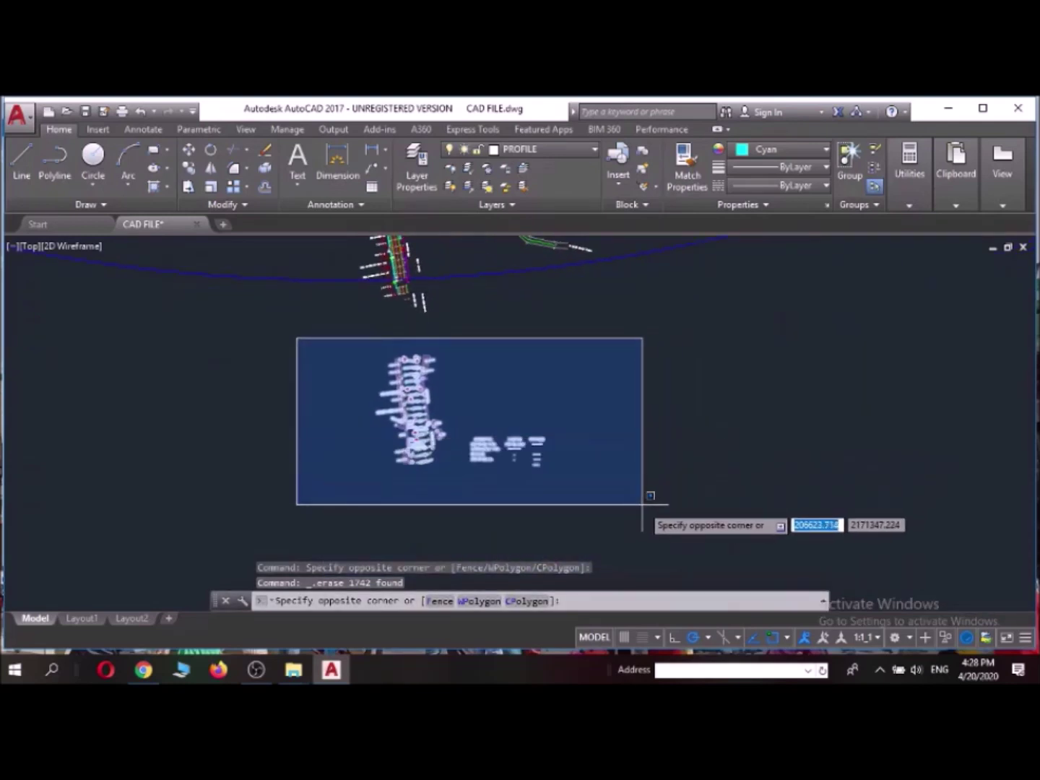
click(642, 503)
key(Delete)
scroll(581, 545, up, 4)
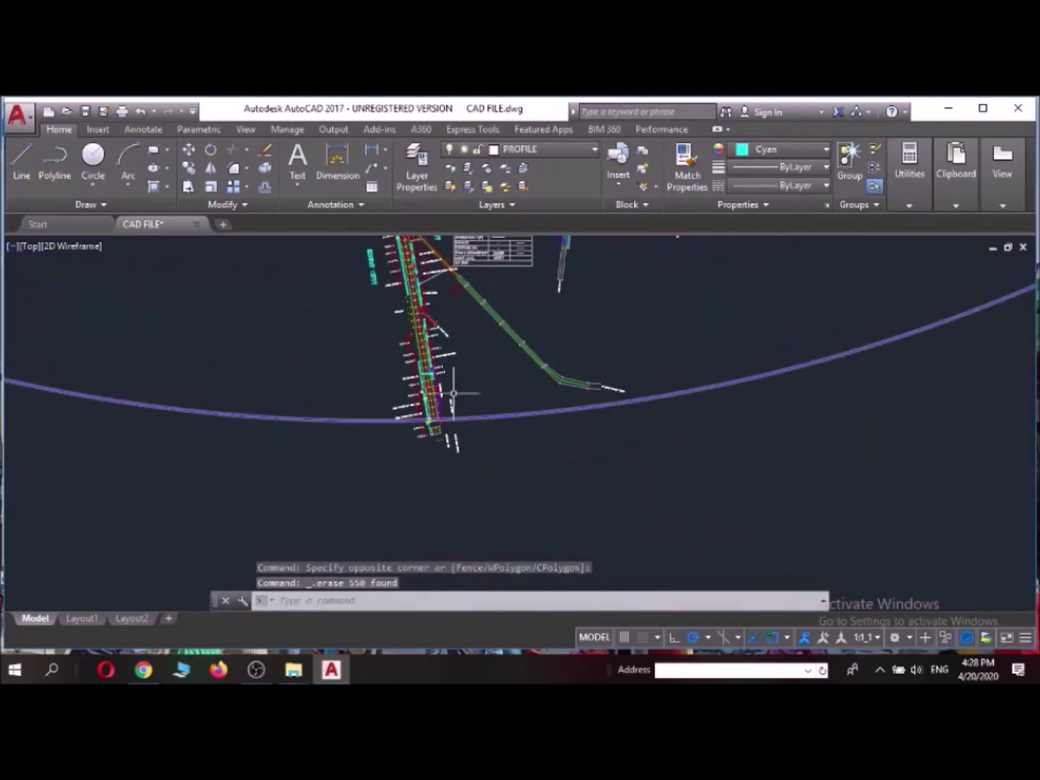
scroll(456, 393, down, 7)
middle_drag(460, 337, 482, 532)
scroll(481, 342, down, 2)
middle_drag(474, 371, 467, 491)
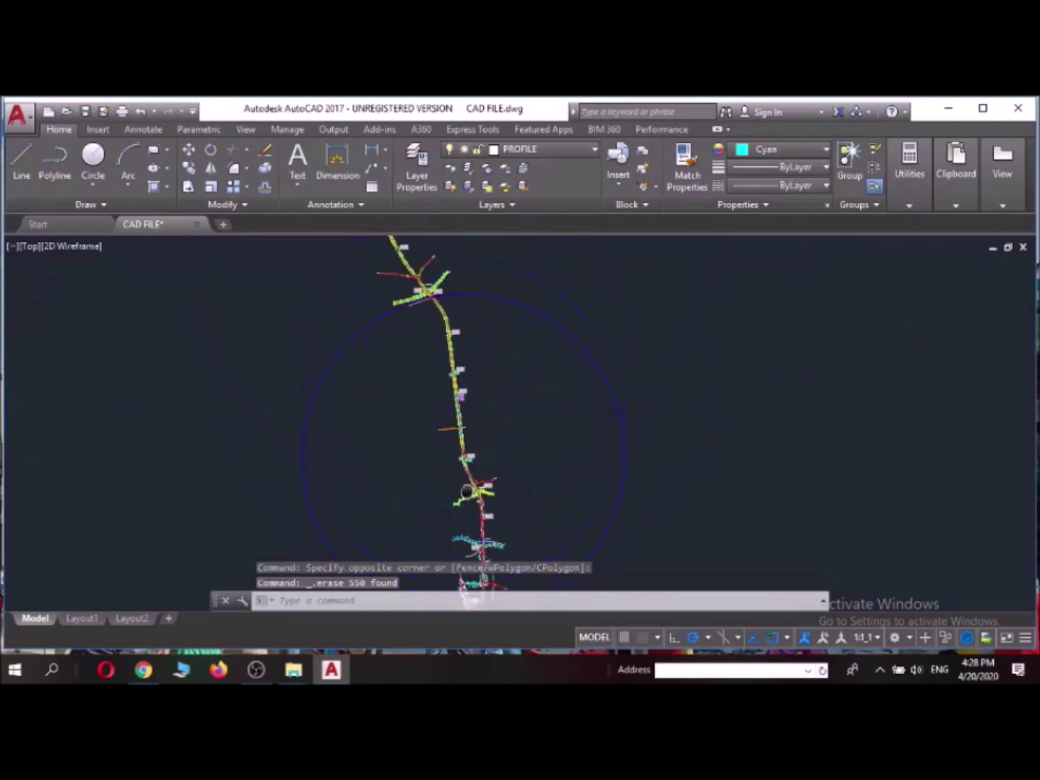
mouse_move(465, 336)
middle_down()
mouse_move(383, 407)
mouse_move(379, 517)
middle_up()
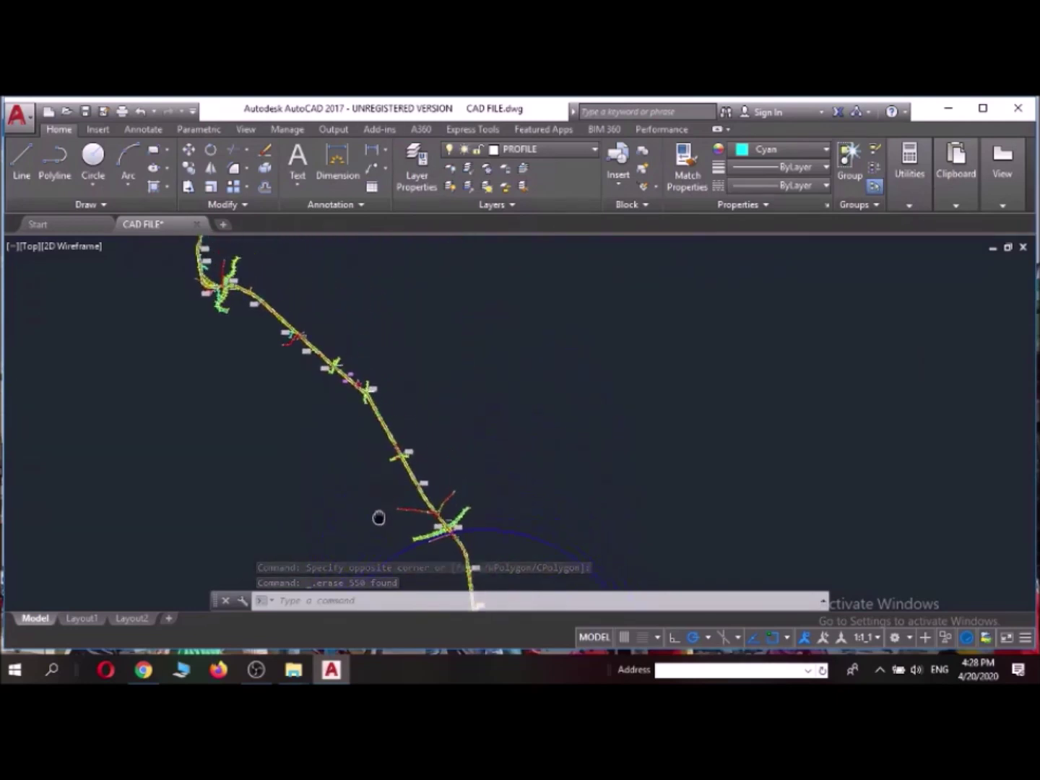
scroll(397, 420, down, 5)
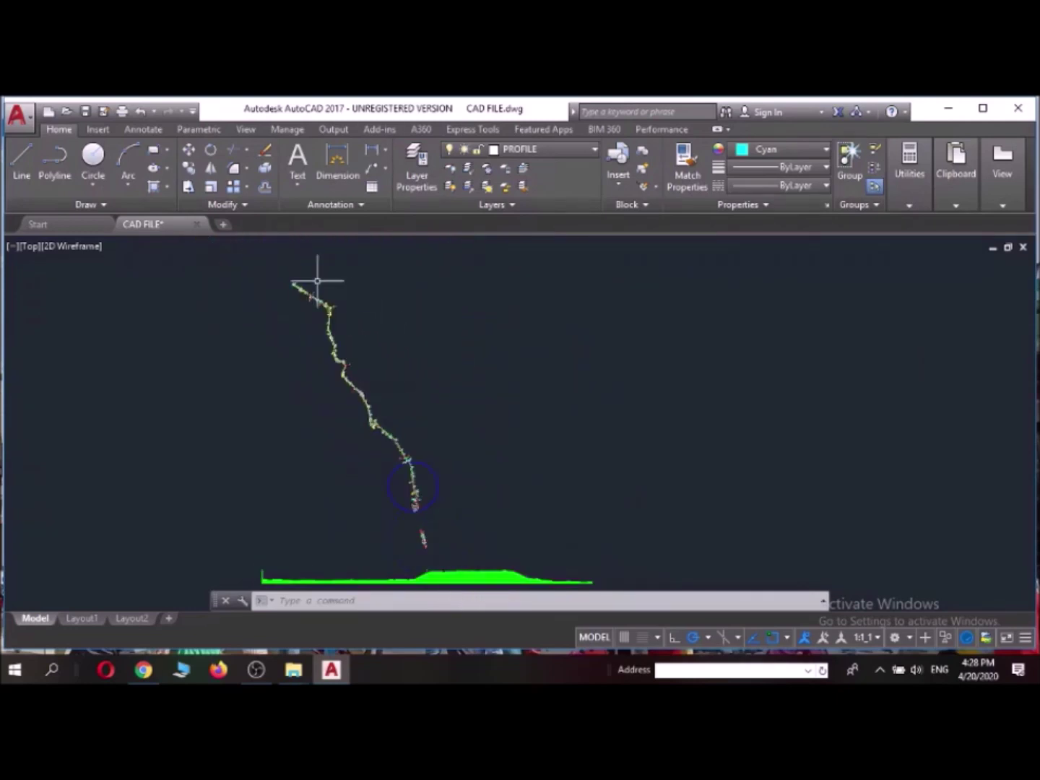
click(405, 275)
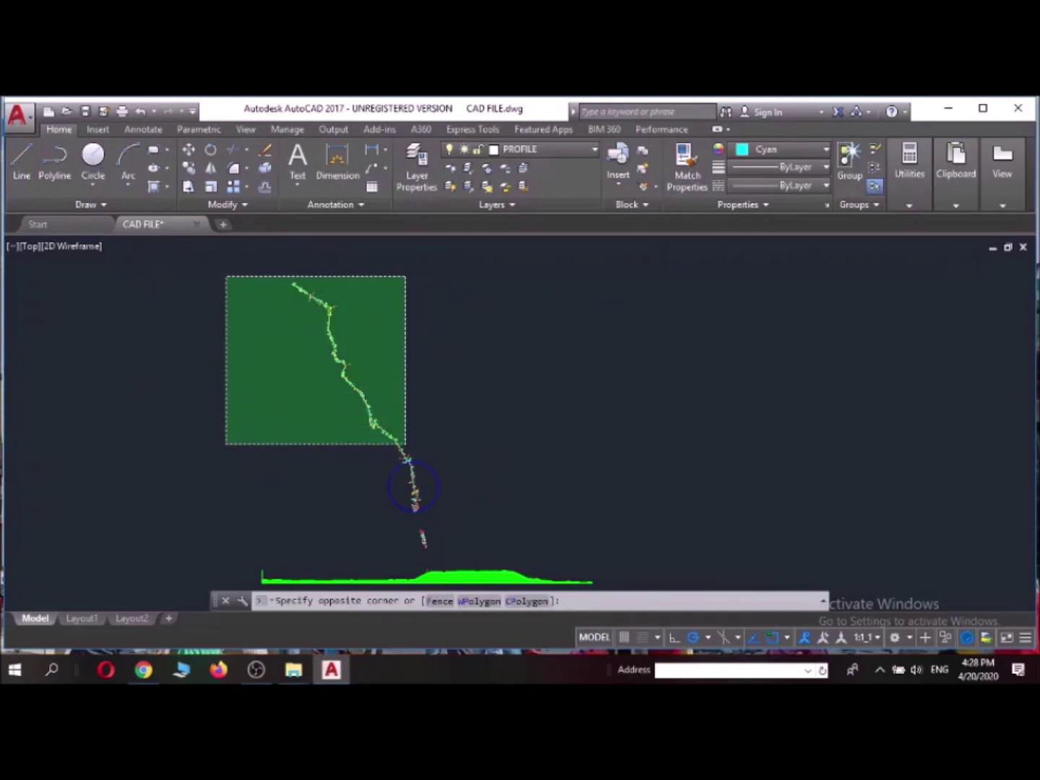
click(226, 444)
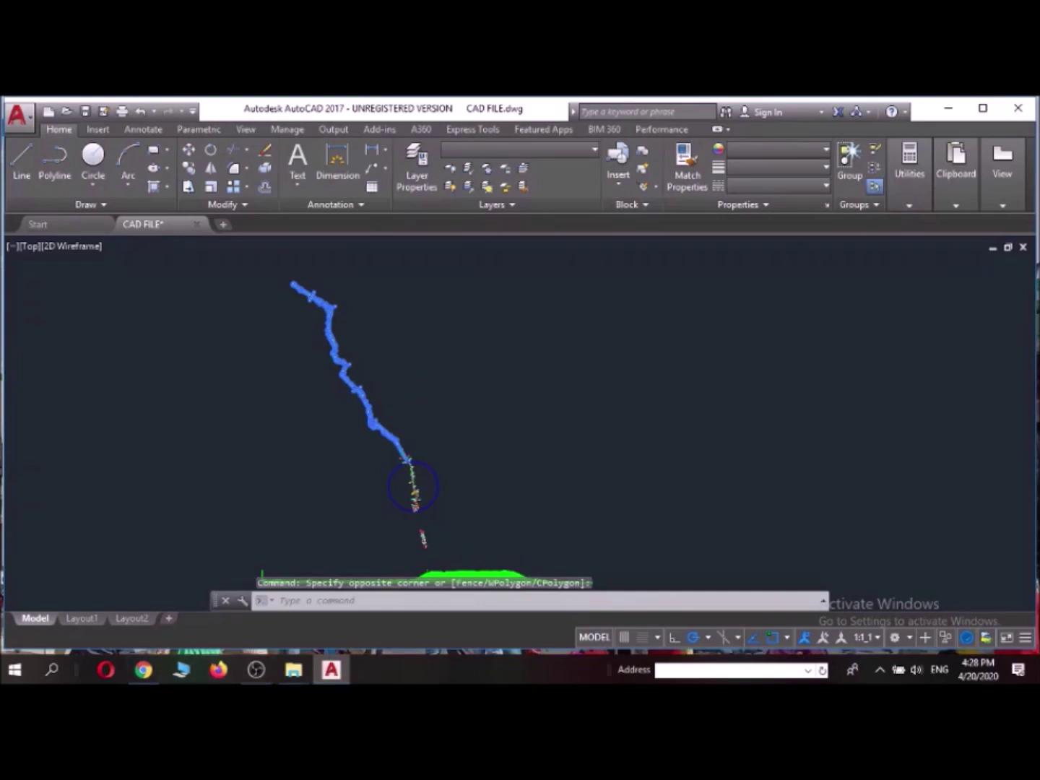
Erase the canal, its bridge and the structure tables just north of the blue circle with a crossing selection.
scroll(422, 490, up, 5)
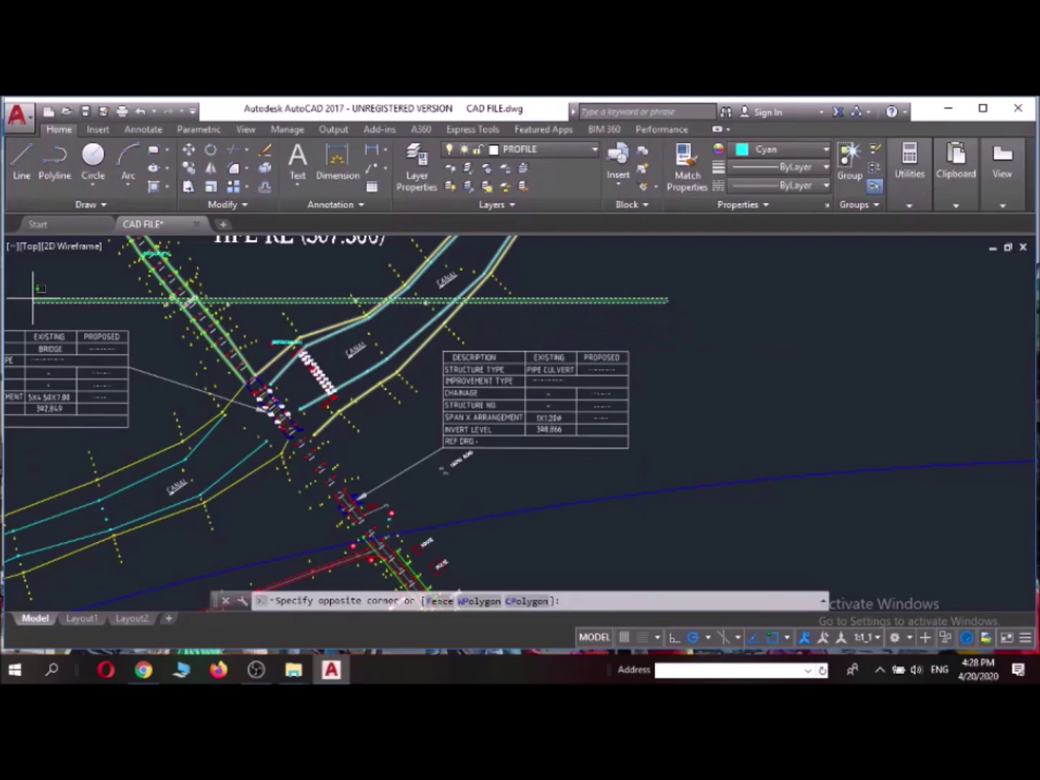
click(9, 436)
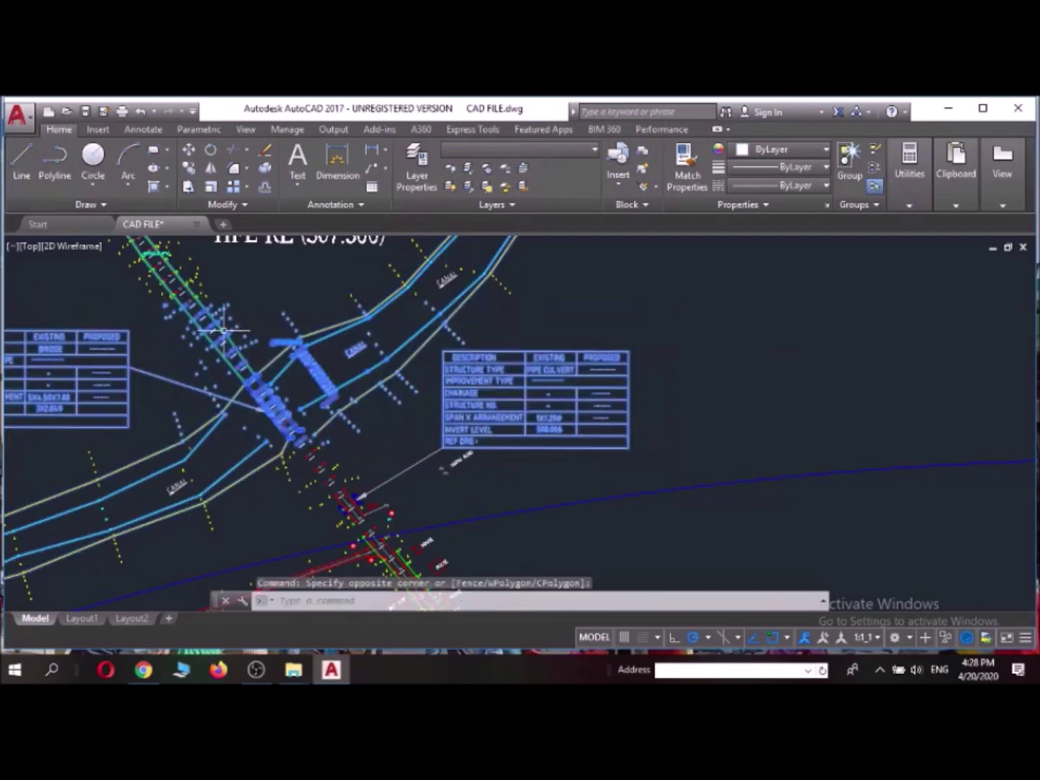
key(Delete)
Erase the road stretch and leftover objects north of the blue circle.
scroll(487, 360, down, 5)
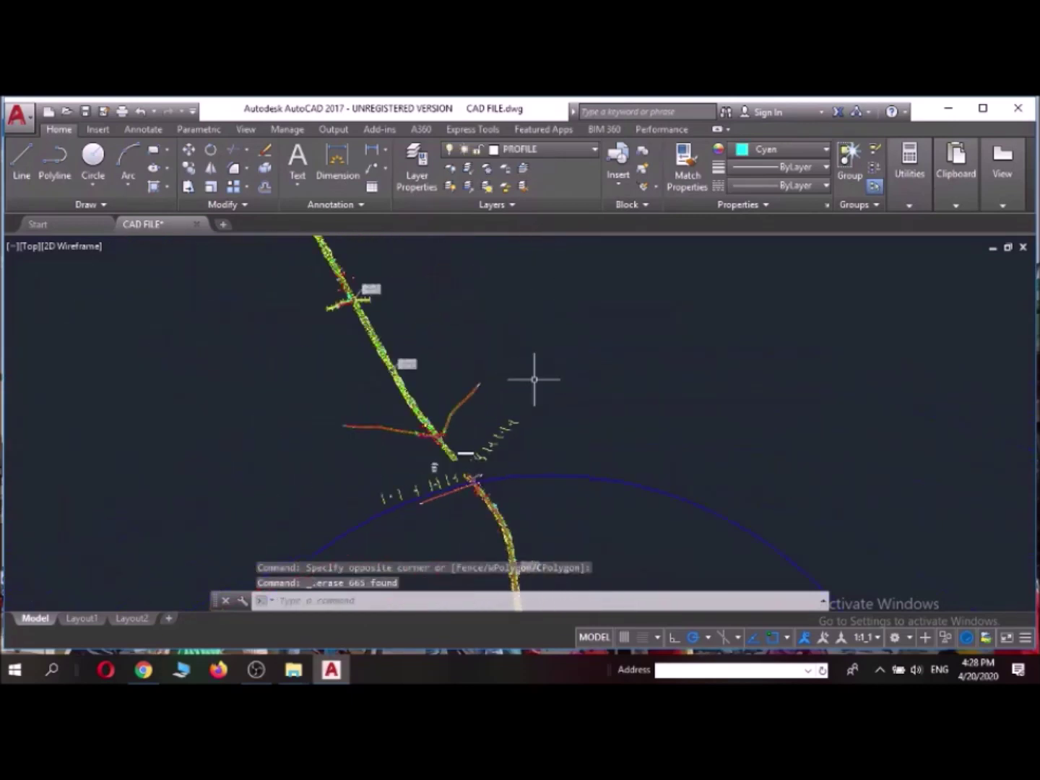
middle_drag(322, 296, 344, 371)
click(402, 267)
click(363, 483)
key(Delete)
scroll(448, 406, down, 2)
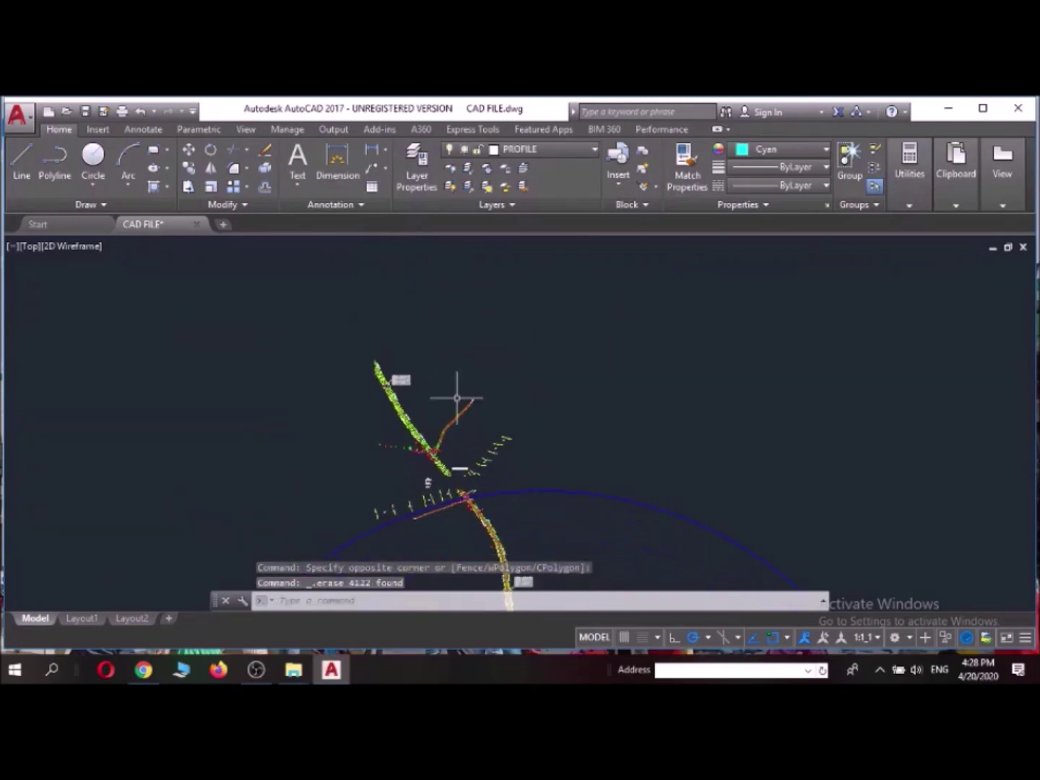
scroll(457, 422, up, 5)
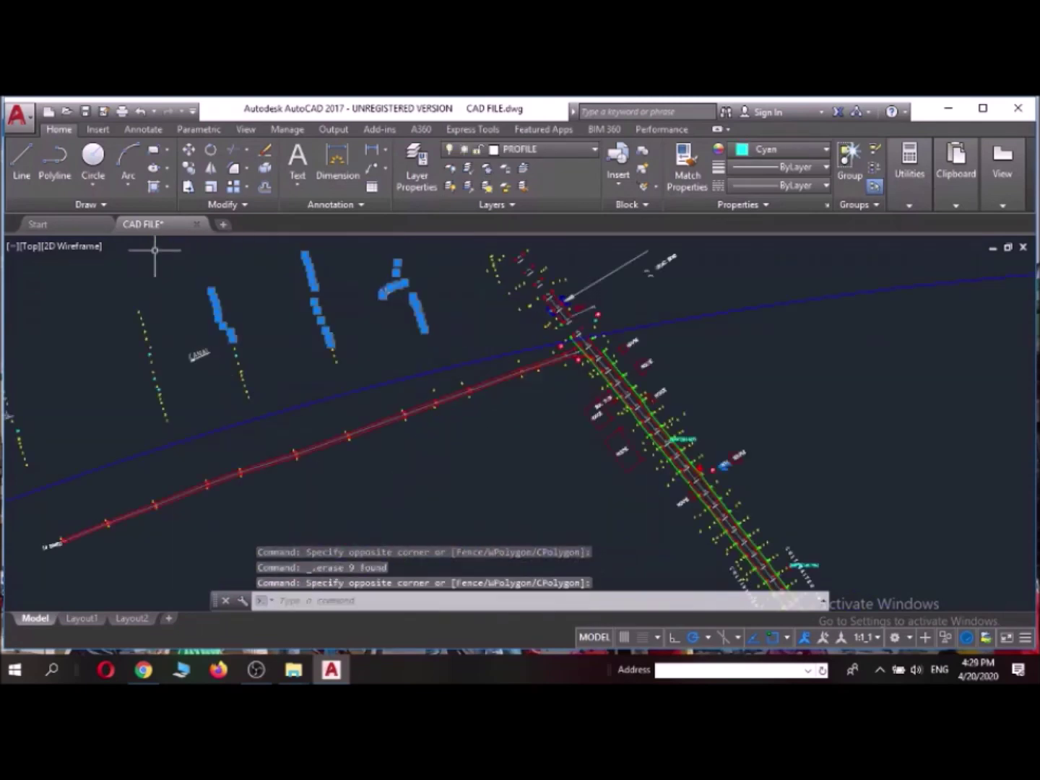
key(Delete)
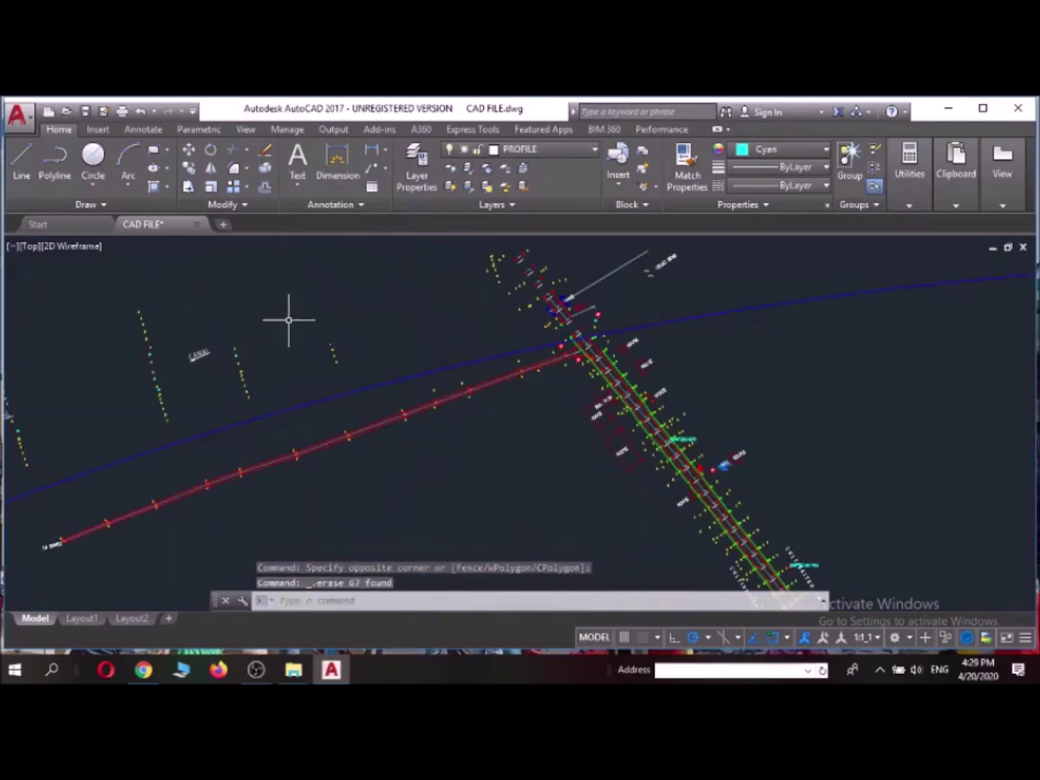
Erase the uppermost and westernmost groups of canal survey points and labels outside the blue circle.
middle_drag(290, 318, 475, 290)
scroll(498, 313, down, 1)
click(497, 310)
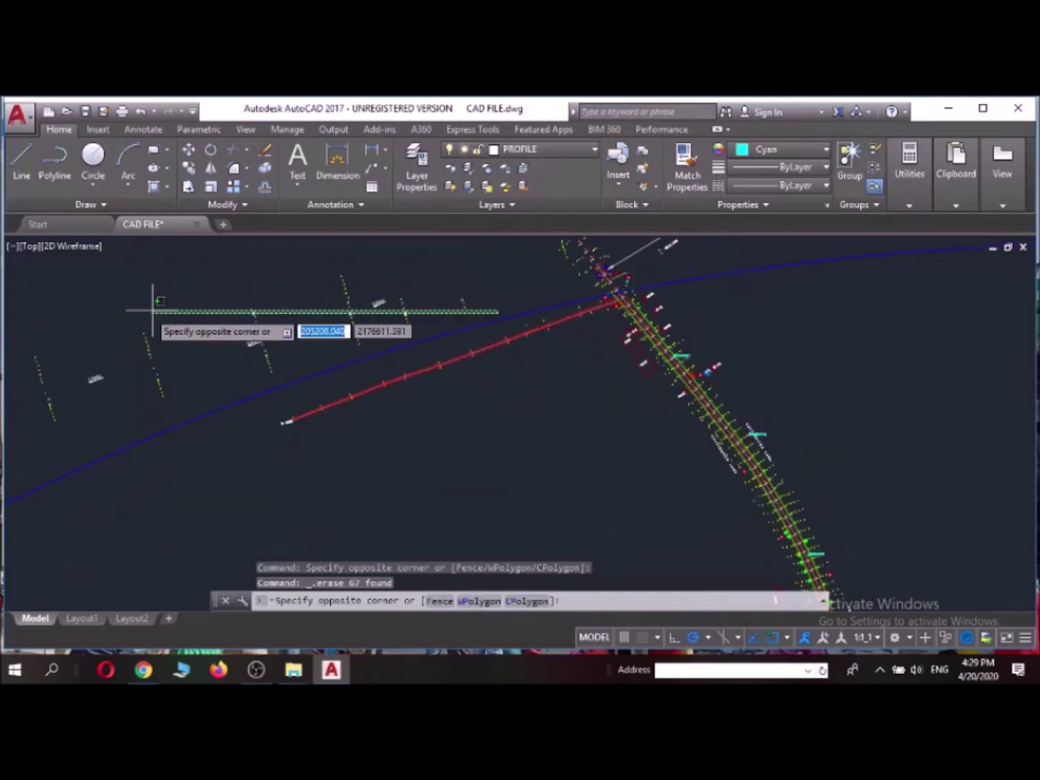
click(172, 275)
key(Delete)
click(11, 332)
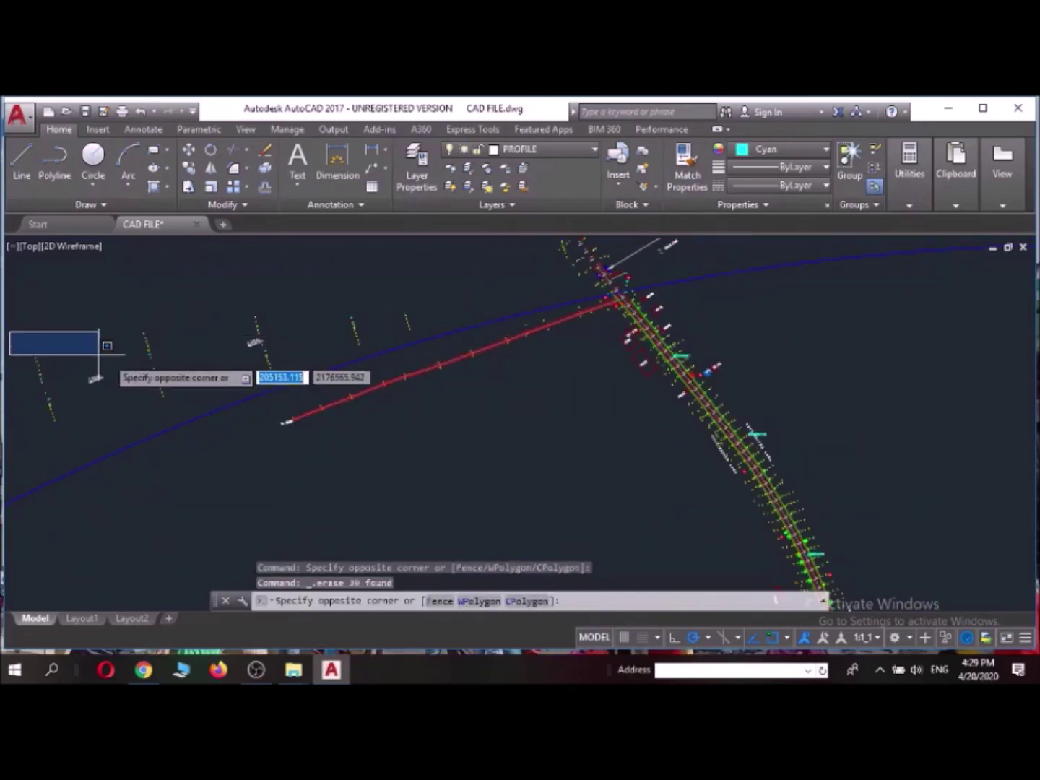
click(175, 425)
key(Delete)
Erase the two middle groups of canal survey points and the CANAL label with window selections.
click(214, 310)
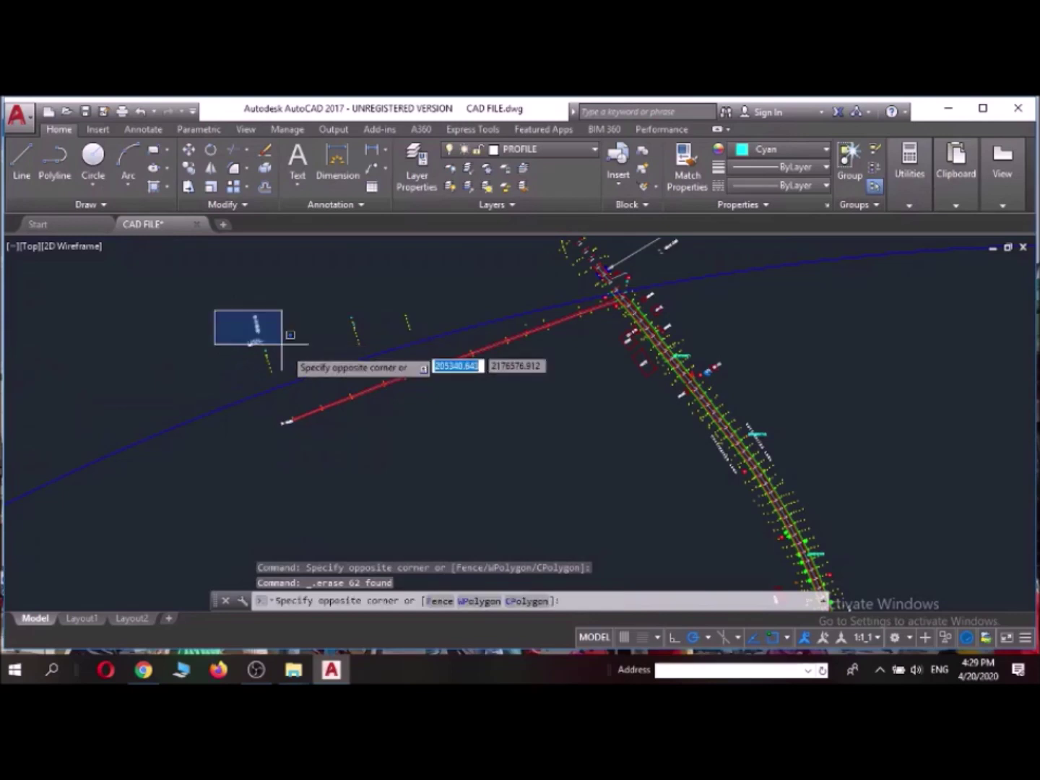
click(280, 379)
key(Delete)
click(318, 294)
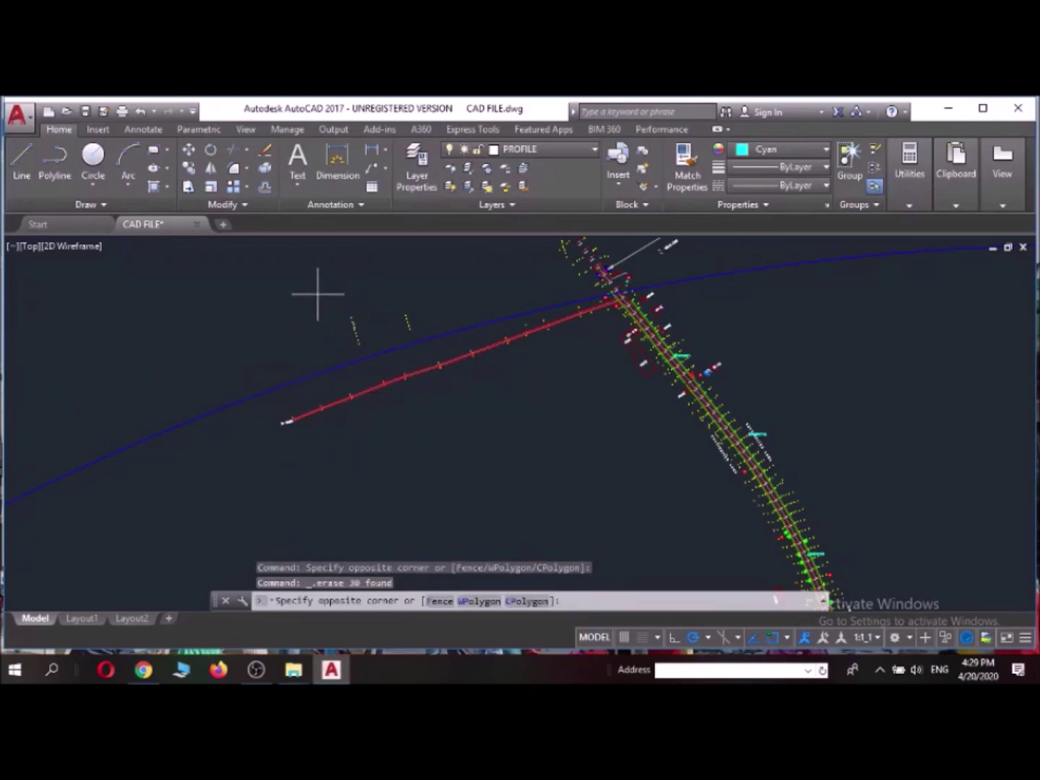
click(409, 341)
key(Delete)
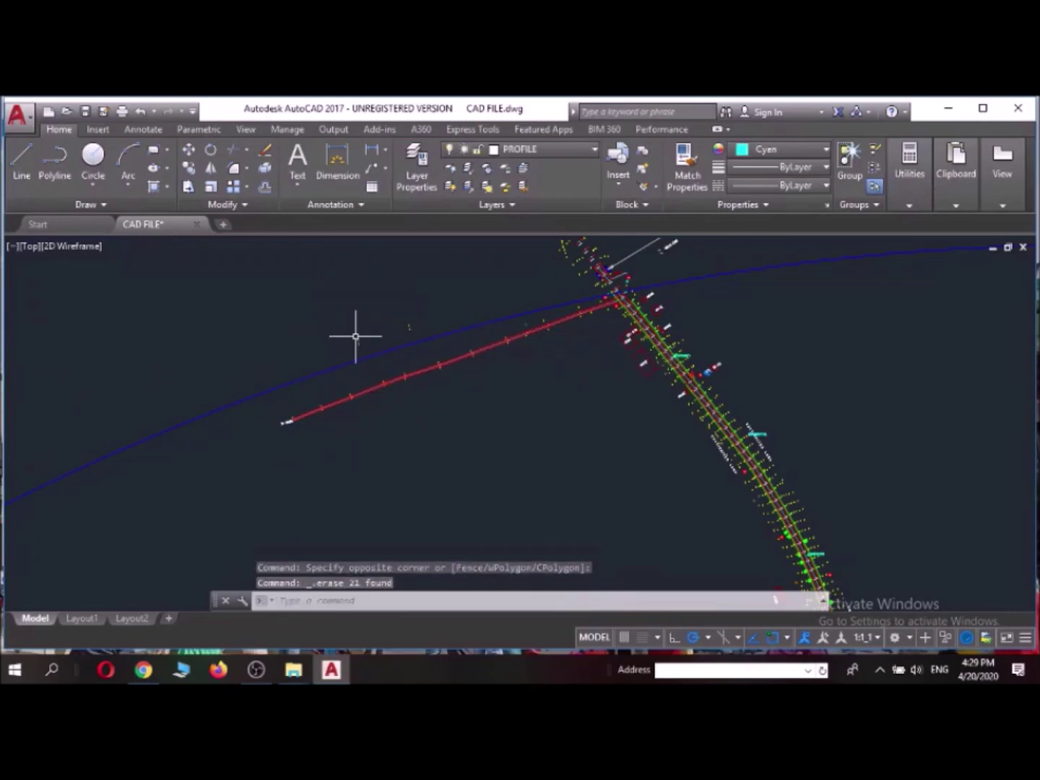
Erase the last stray canal survey points beside the blue circle, above the red side road.
click(343, 331)
click(365, 349)
key(Delete)
click(394, 319)
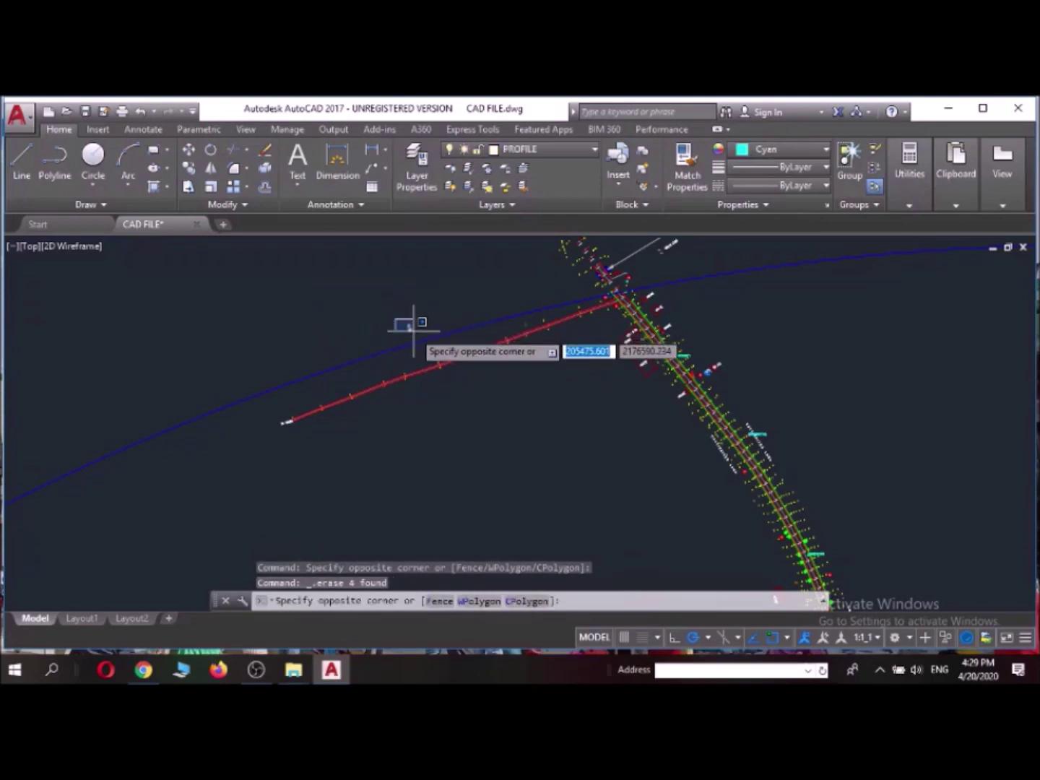
click(413, 335)
key(Delete)
Inspect the road objects remaining just outside the blue circle's northern crossing.
scroll(562, 316, down, 3)
mouse_move(581, 297)
middle_down()
mouse_move(538, 301)
mouse_move(279, 243)
mouse_move(348, 296)
mouse_move(433, 421)
mouse_move(521, 480)
middle_up()
scroll(374, 296, up, 4)
scroll(470, 399, up, 2)
scroll(202, 343, down, 2)
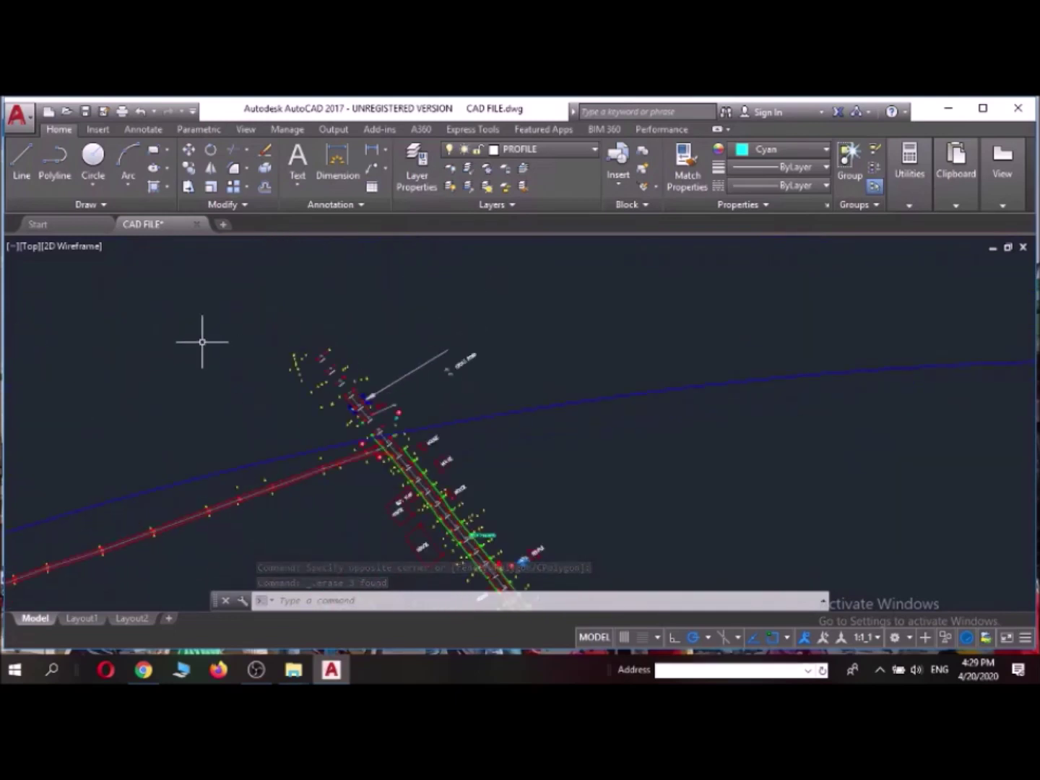
Erase the northernmost road survey points, labels and leader outside the blue circle with a window selection.
click(201, 319)
click(495, 406)
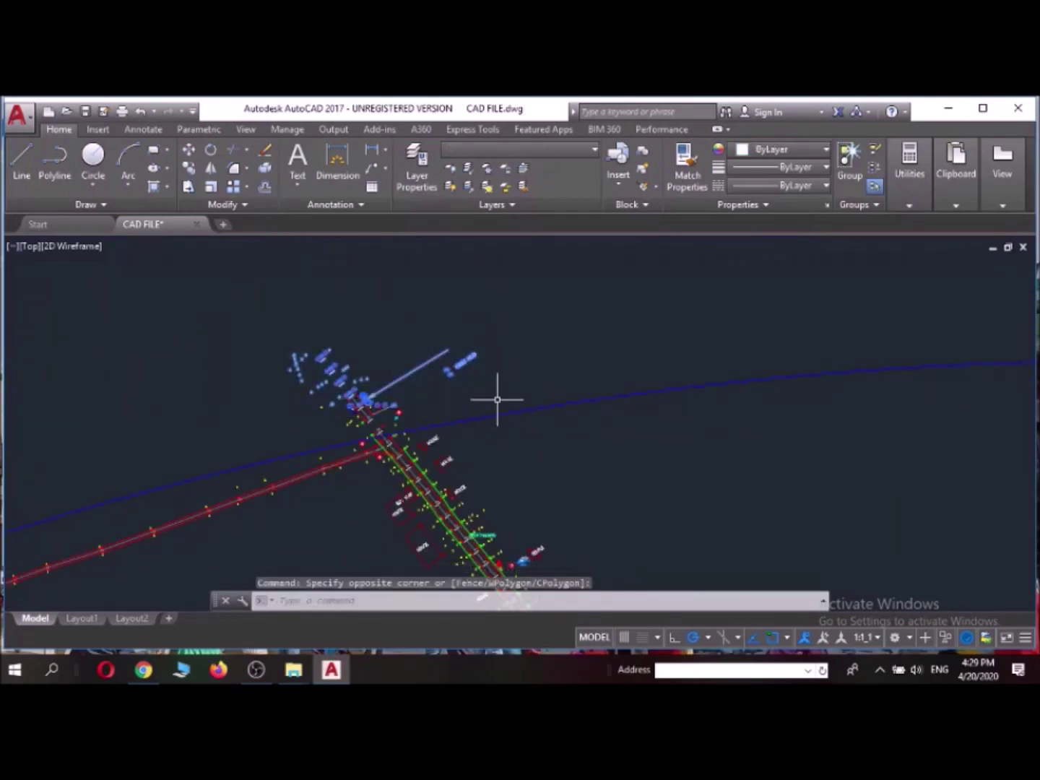
key(Delete)
Erase the remaining road-end lines, survey points and labels just outside the blue circle's northern crossing.
scroll(462, 388, down, 3)
scroll(528, 448, up, 3)
scroll(527, 447, up, 2)
middle_drag(527, 447, 439, 275)
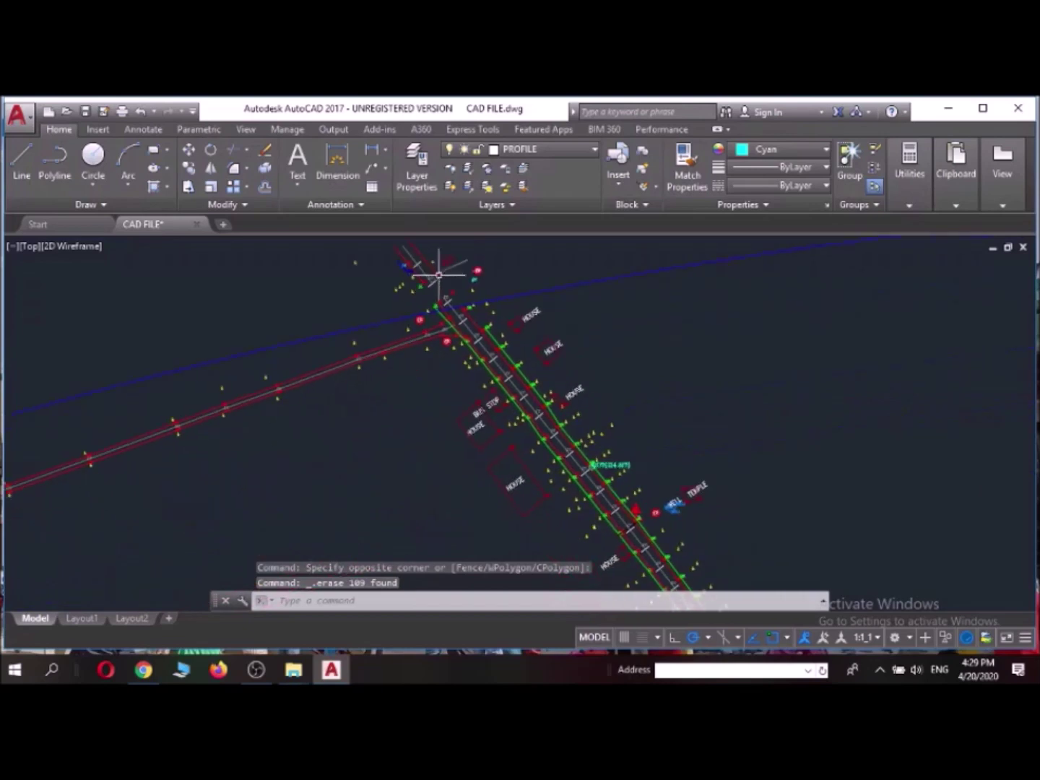
scroll(455, 330, up, 2)
middle_drag(455, 331, 498, 473)
click(274, 293)
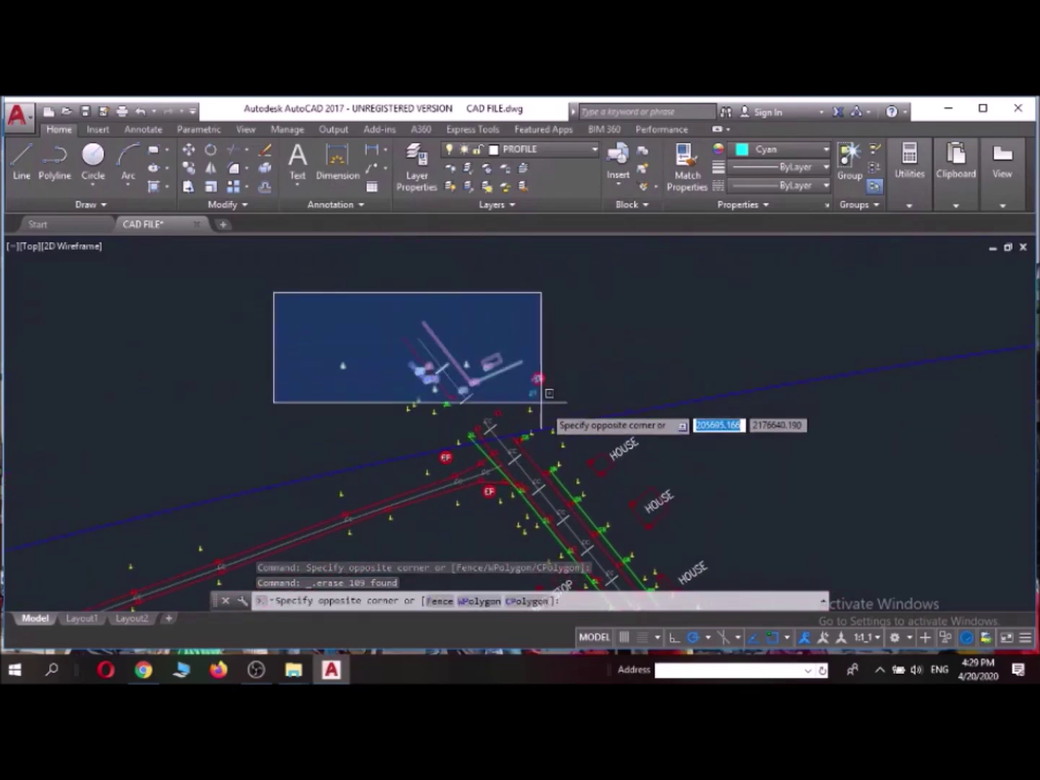
click(568, 418)
key(Delete)
Erase the blue boundary circle around the isolated road section.
scroll(614, 395, down, 3)
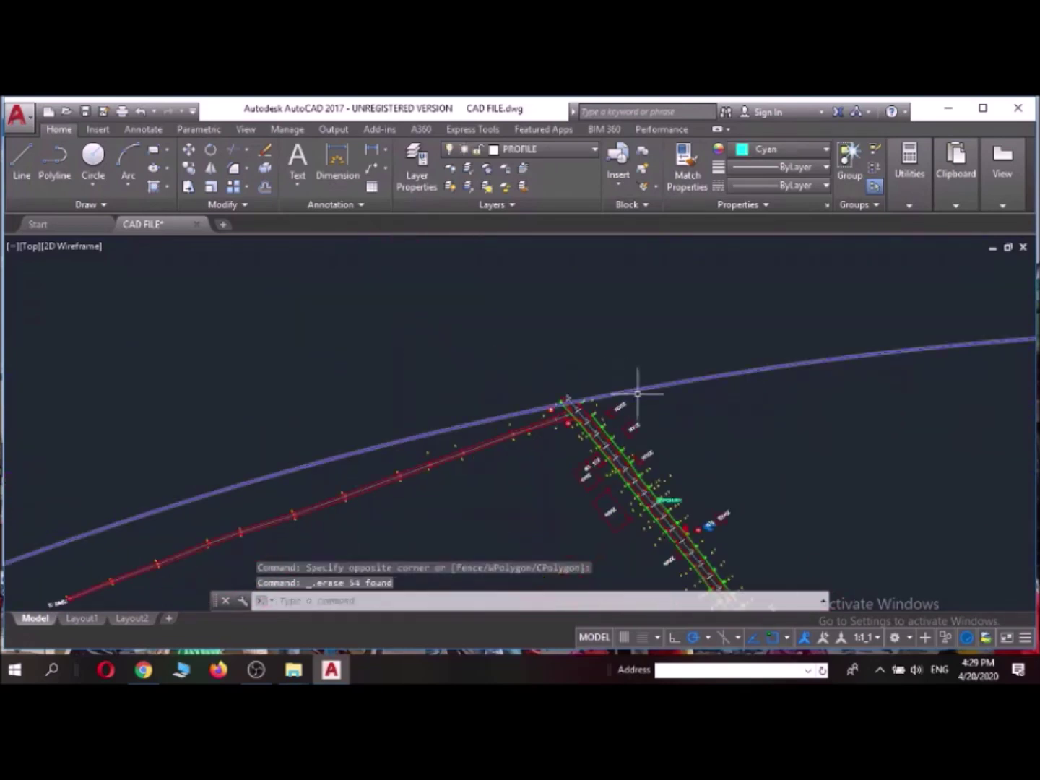
mouse_move(719, 434)
middle_down()
mouse_move(673, 413)
mouse_move(371, 368)
middle_up()
scroll(426, 371, down, 5)
mouse_move(579, 408)
middle_down()
mouse_move(555, 379)
mouse_move(572, 315)
middle_up()
scroll(570, 308, down, 2)
middle_drag(478, 371, 504, 351)
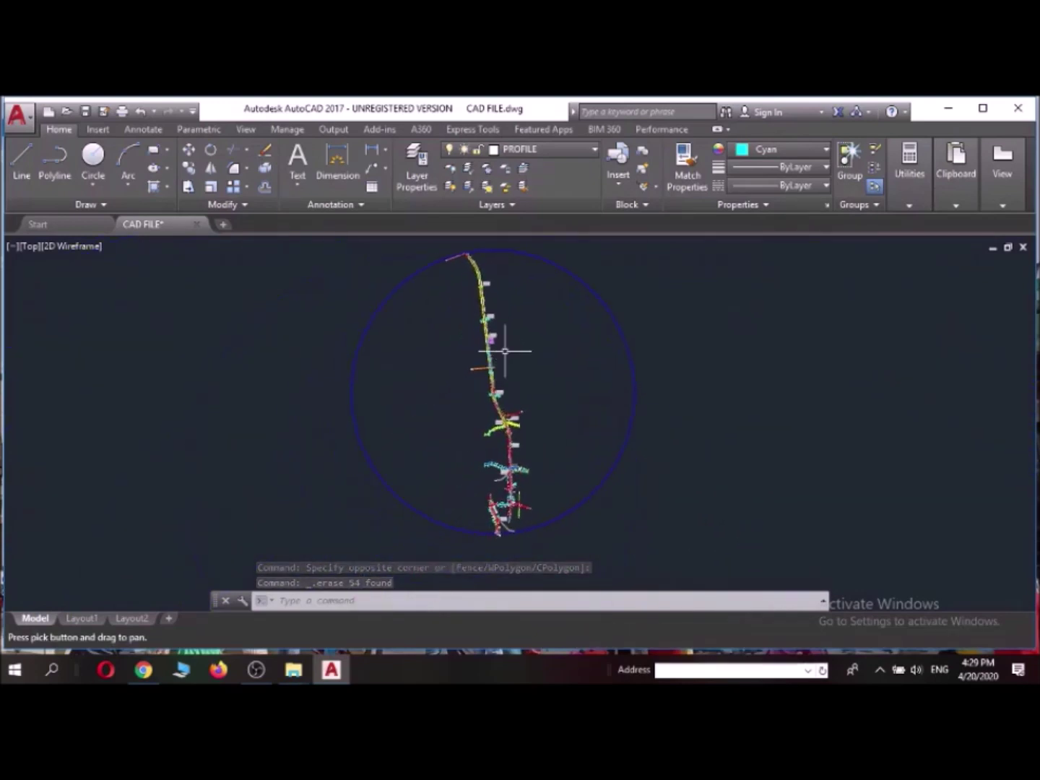
click(629, 349)
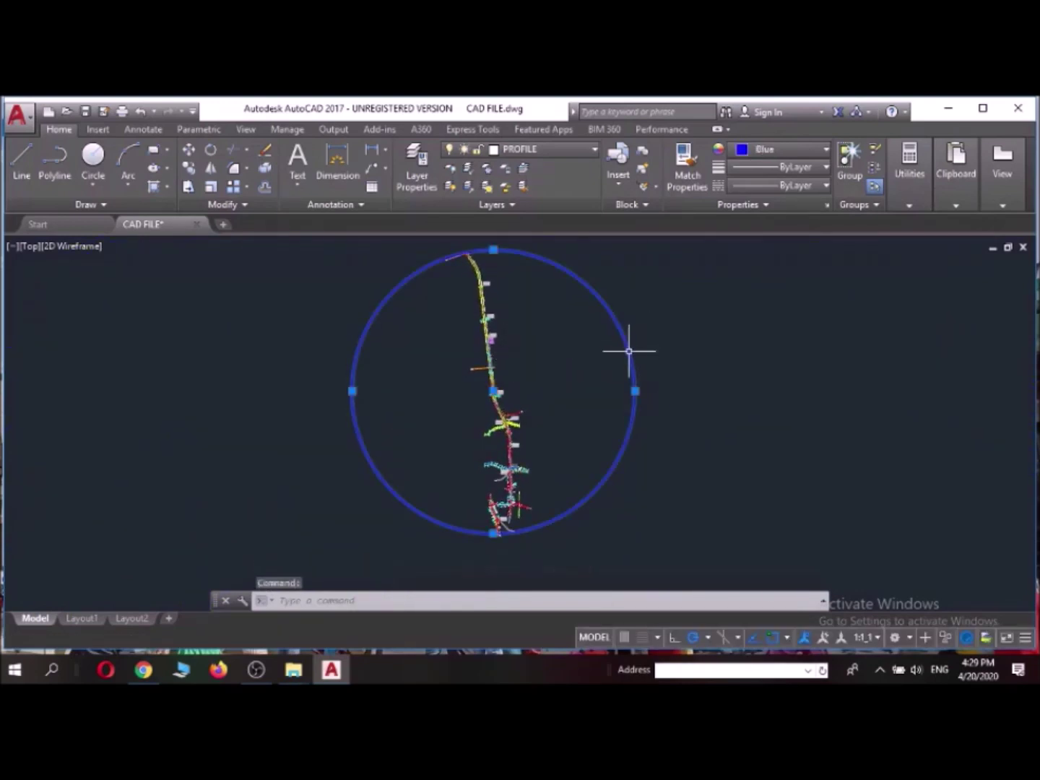
key(Delete)
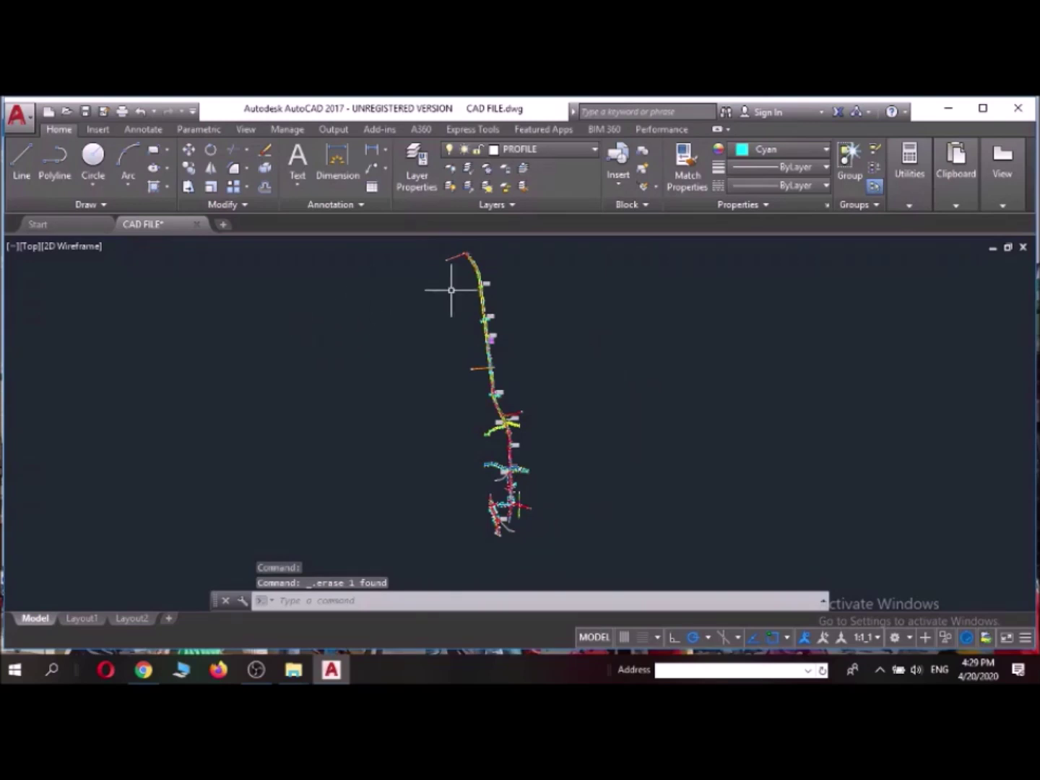
Examine the survey points, land-use labels and culvert description tables along the isolated road section.
scroll(559, 312, up, 4)
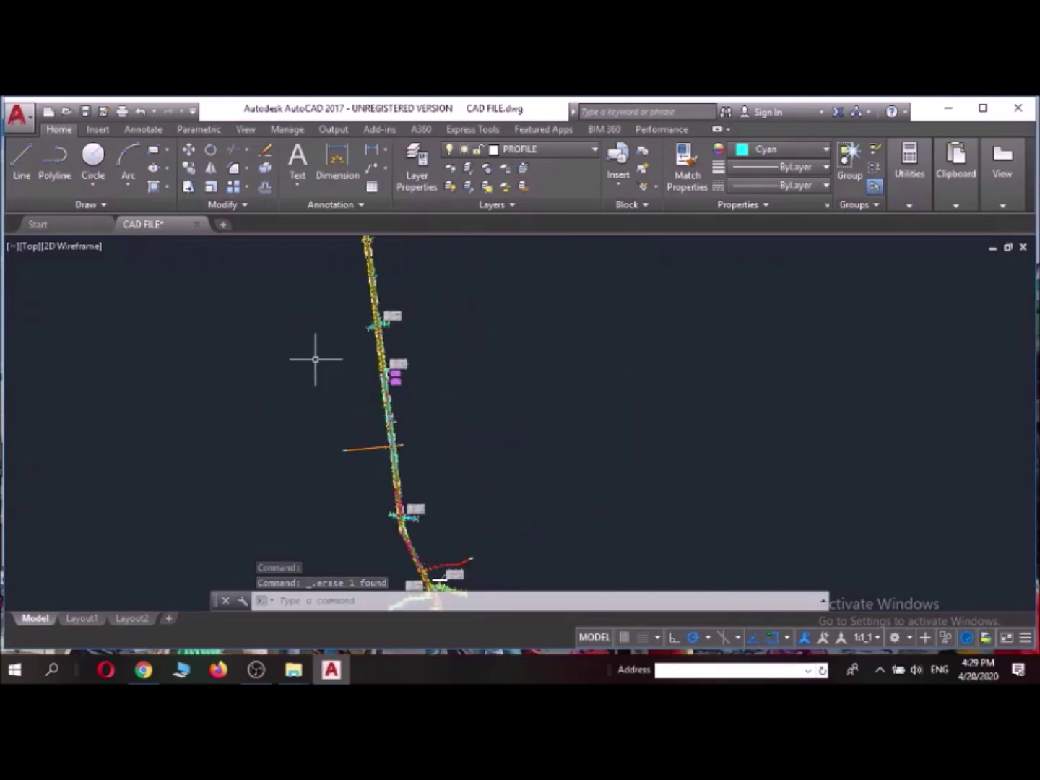
scroll(387, 369, up, 8)
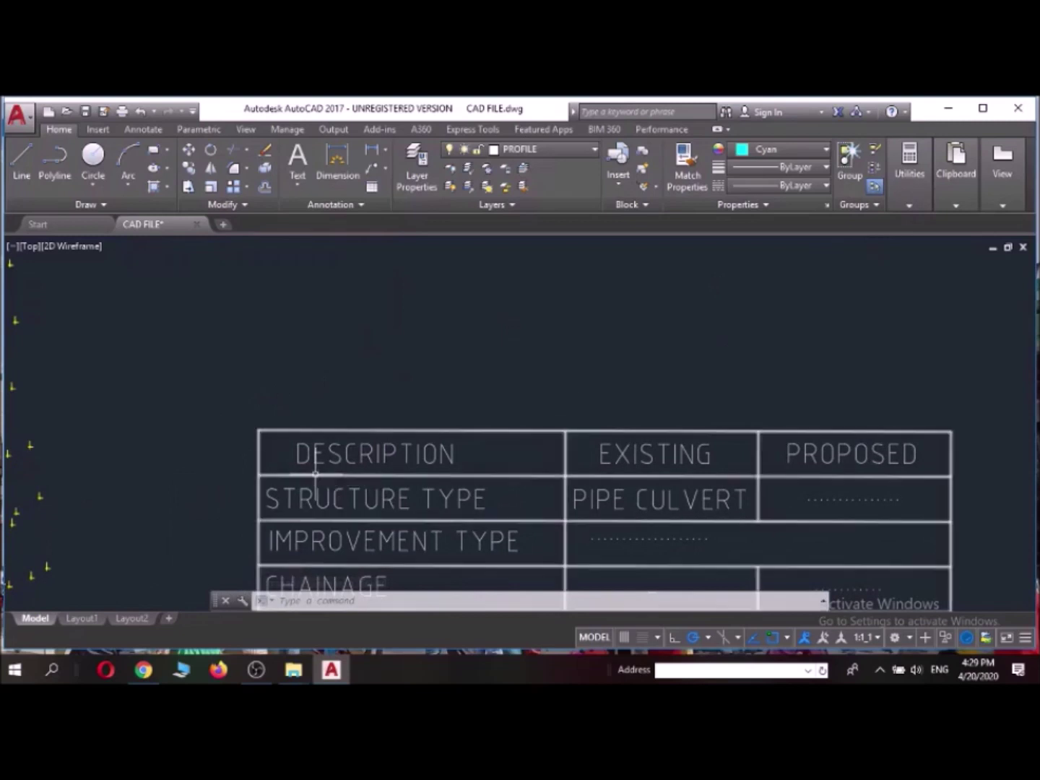
scroll(315, 472, down, 5)
middle_drag(317, 455, 657, 344)
scroll(548, 358, up, 5)
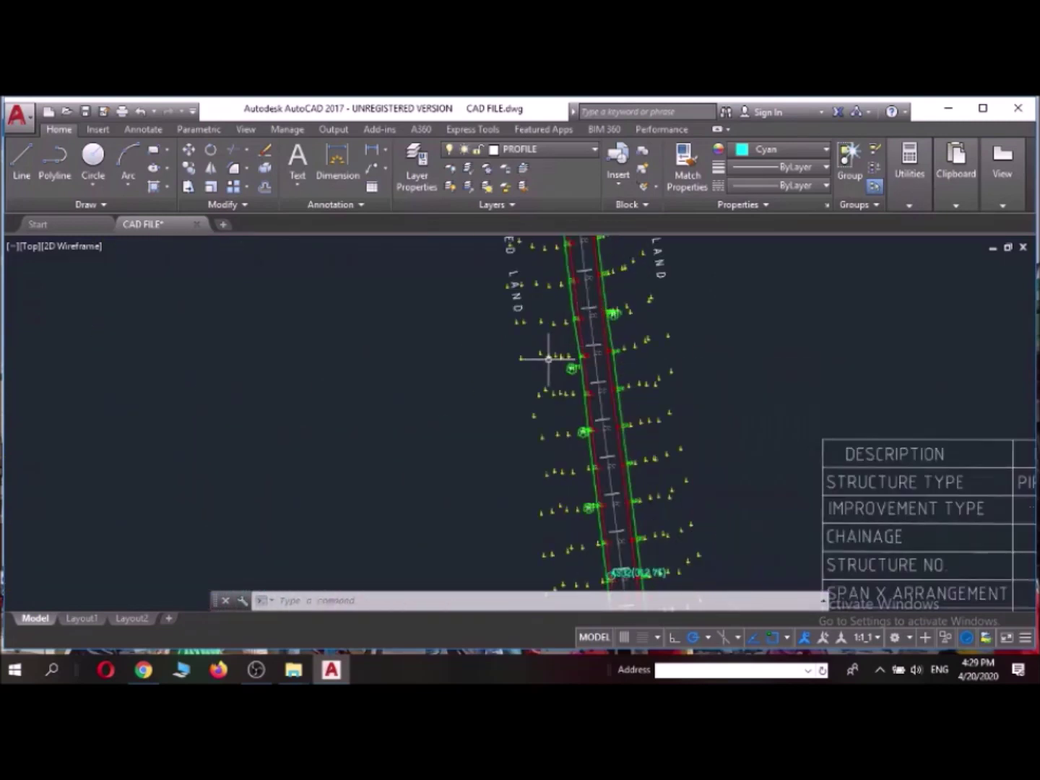
middle_drag(431, 363, 334, 454)
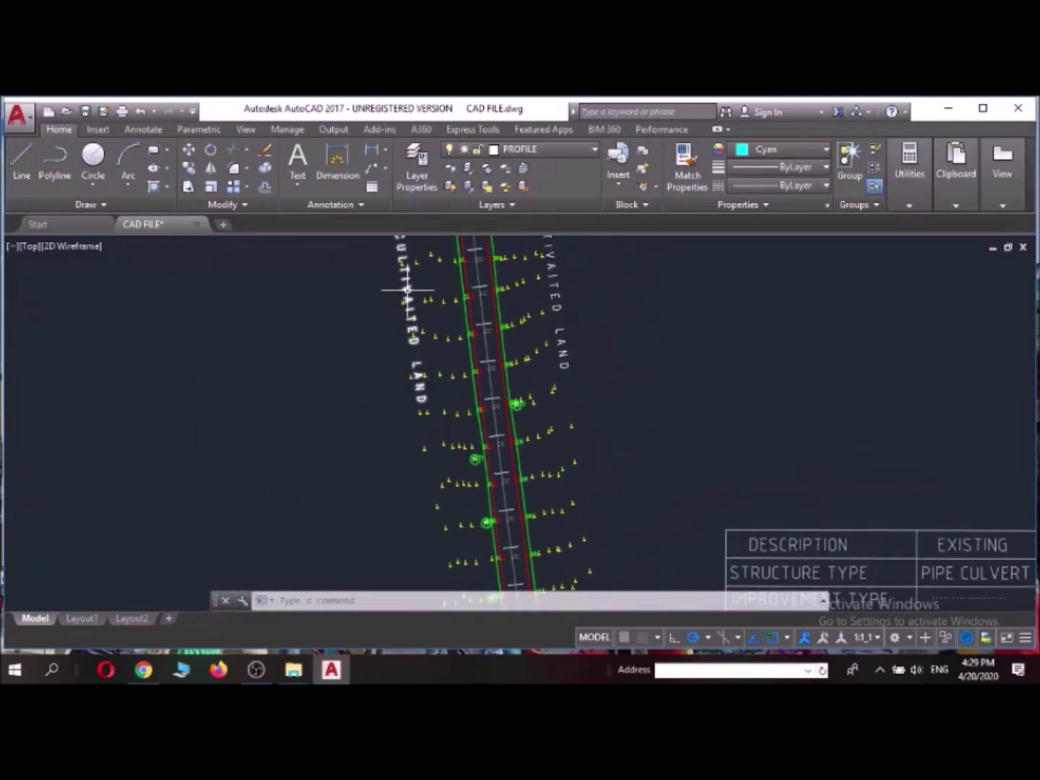
scroll(564, 355, up, 7)
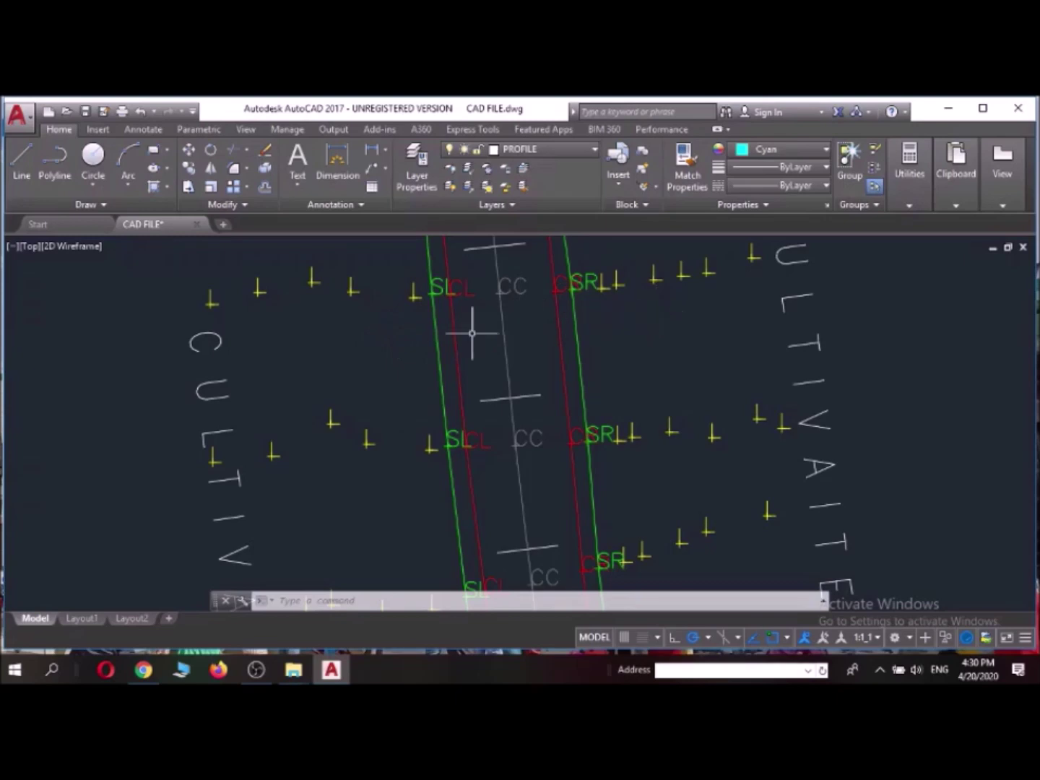
scroll(327, 327, down, 5)
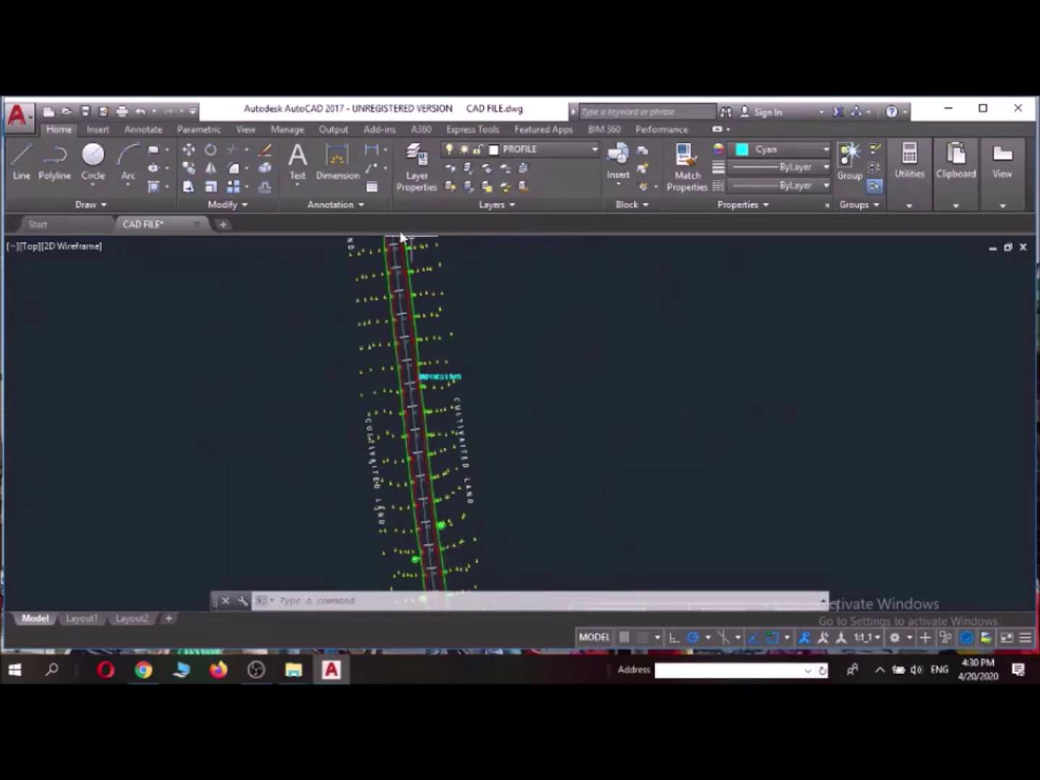
middle_drag(336, 366, 416, 501)
scroll(563, 340, down, 4)
middle_drag(510, 372, 269, 456)
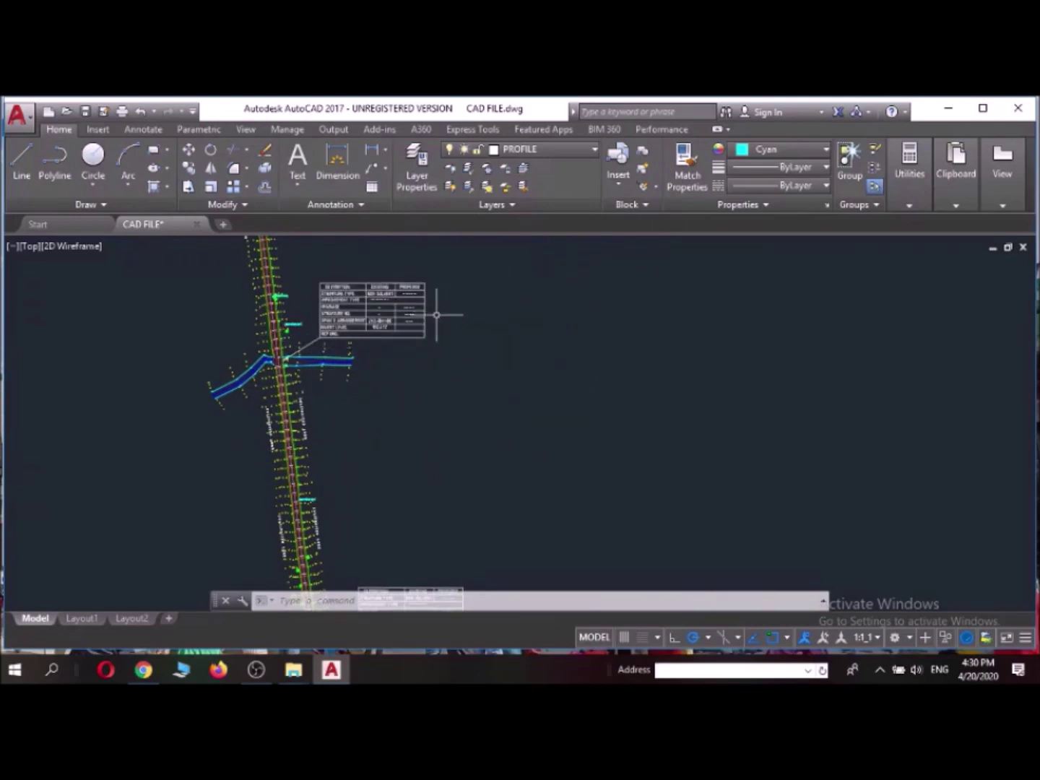
Erase the grid frames of all structure description tables by selecting objects similar to the box culvert's frame.
mouse_move(445, 351)
middle_down()
mouse_move(480, 412)
mouse_move(466, 415)
middle_up()
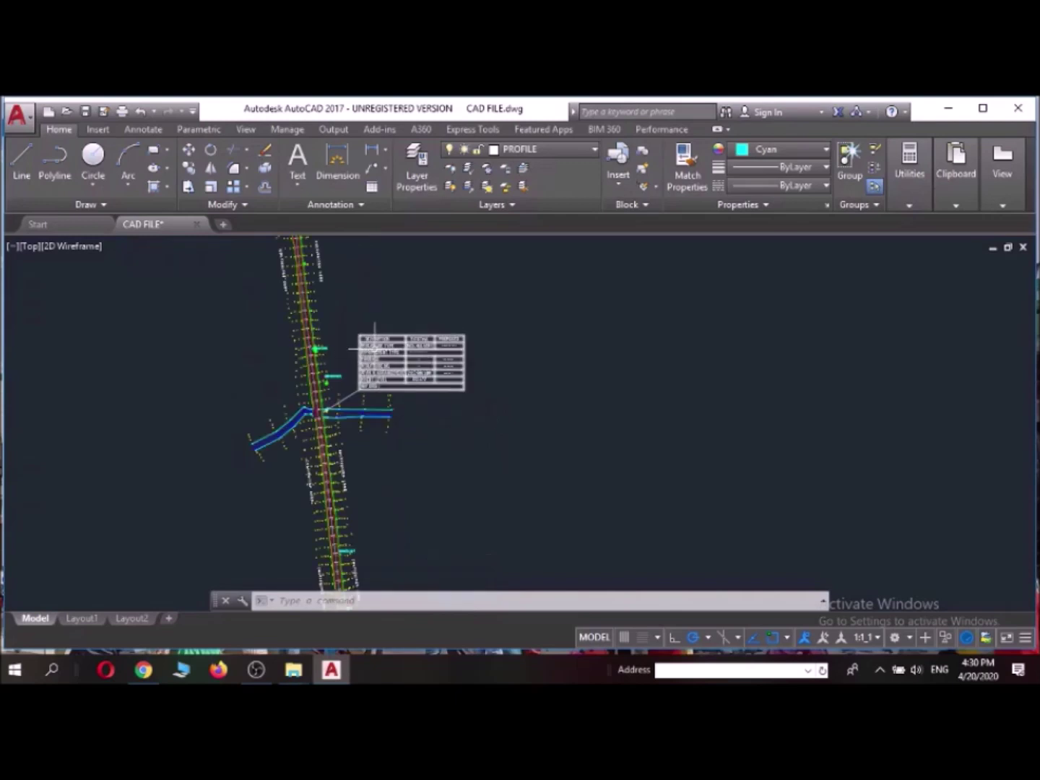
scroll(407, 351, up, 4)
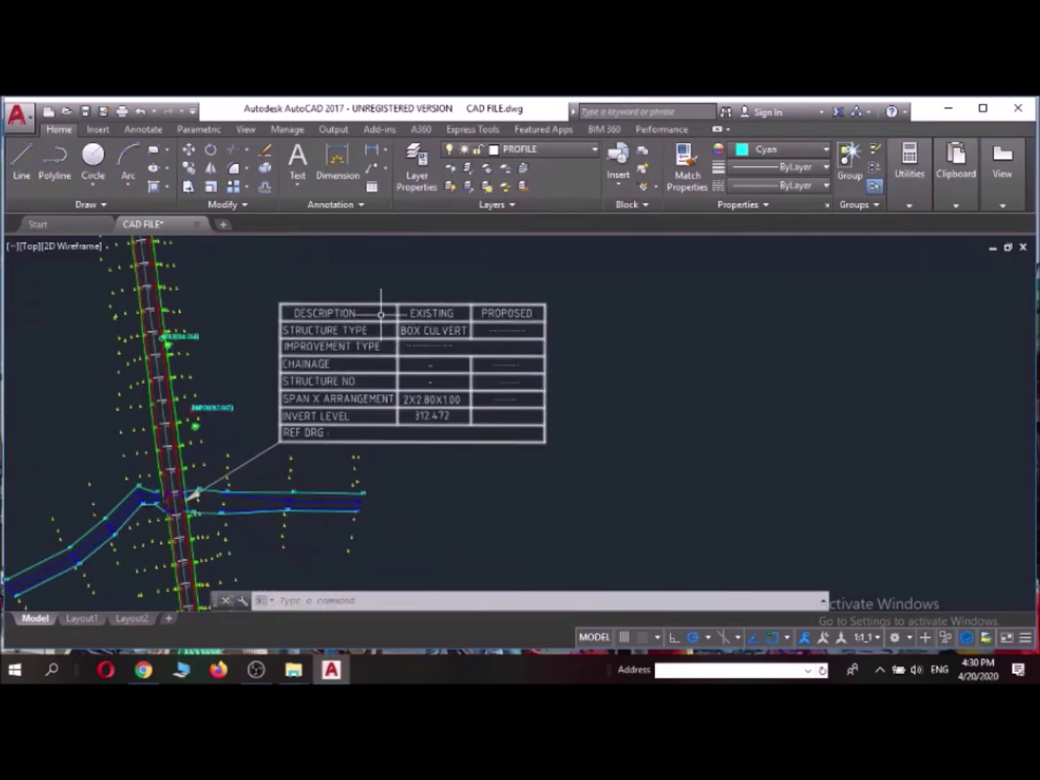
click(375, 305)
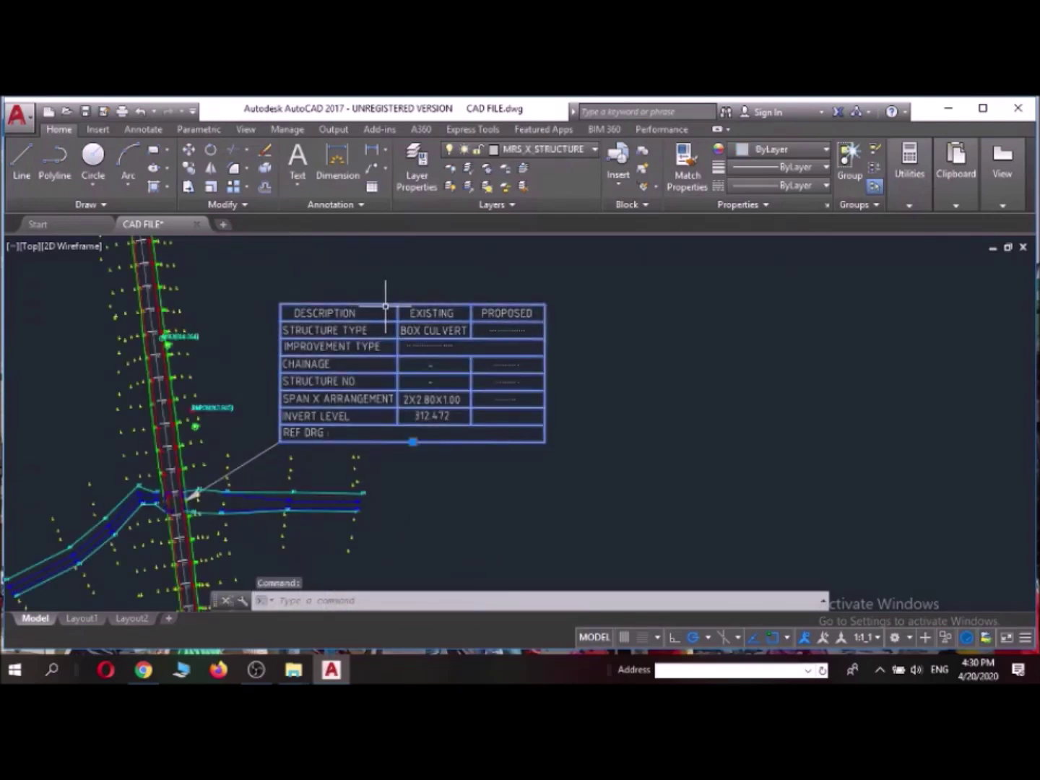
right_click(385, 307)
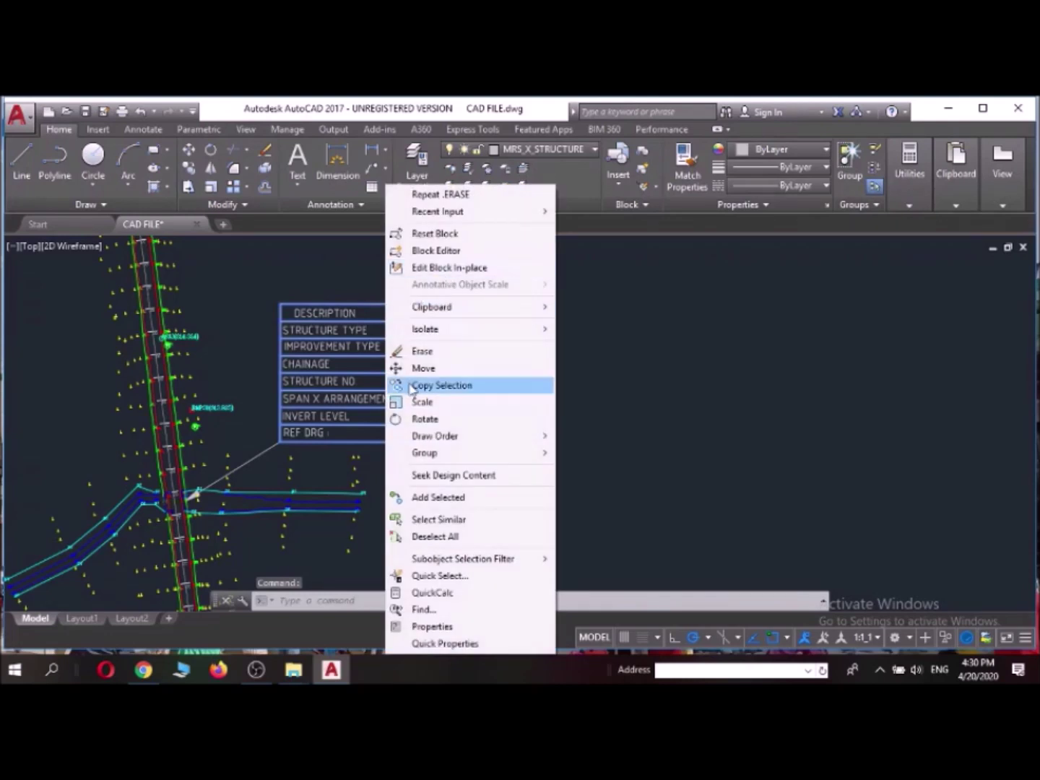
click(439, 520)
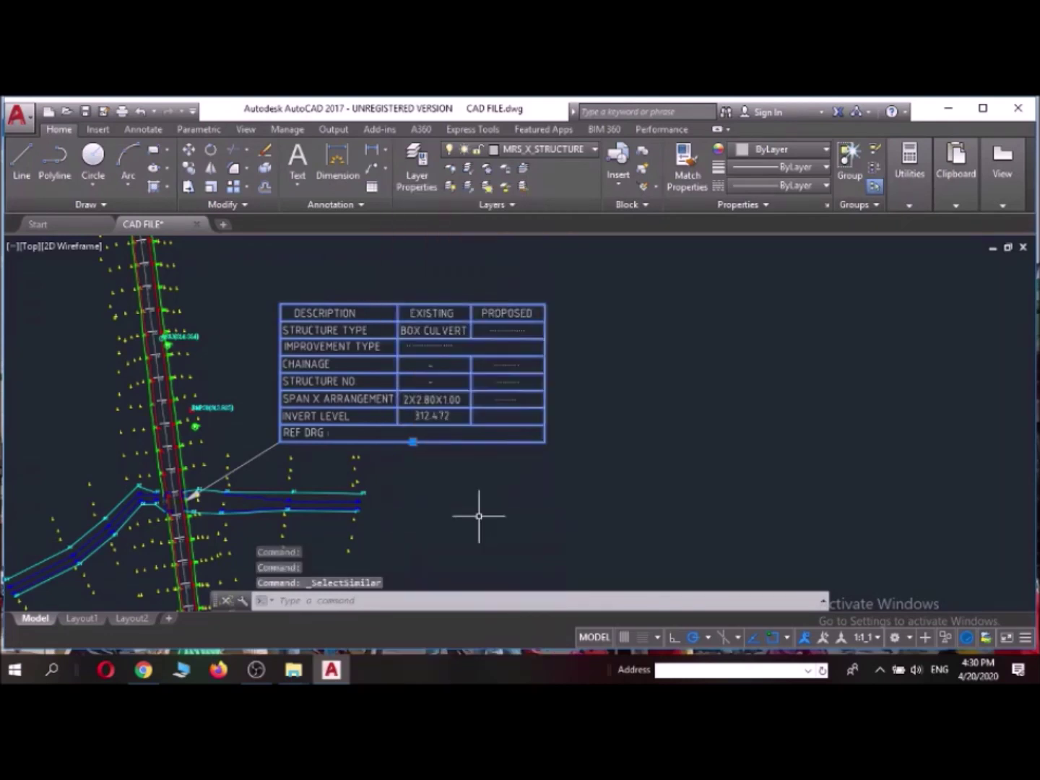
scroll(491, 491, down, 5)
middle_drag(420, 352, 430, 431)
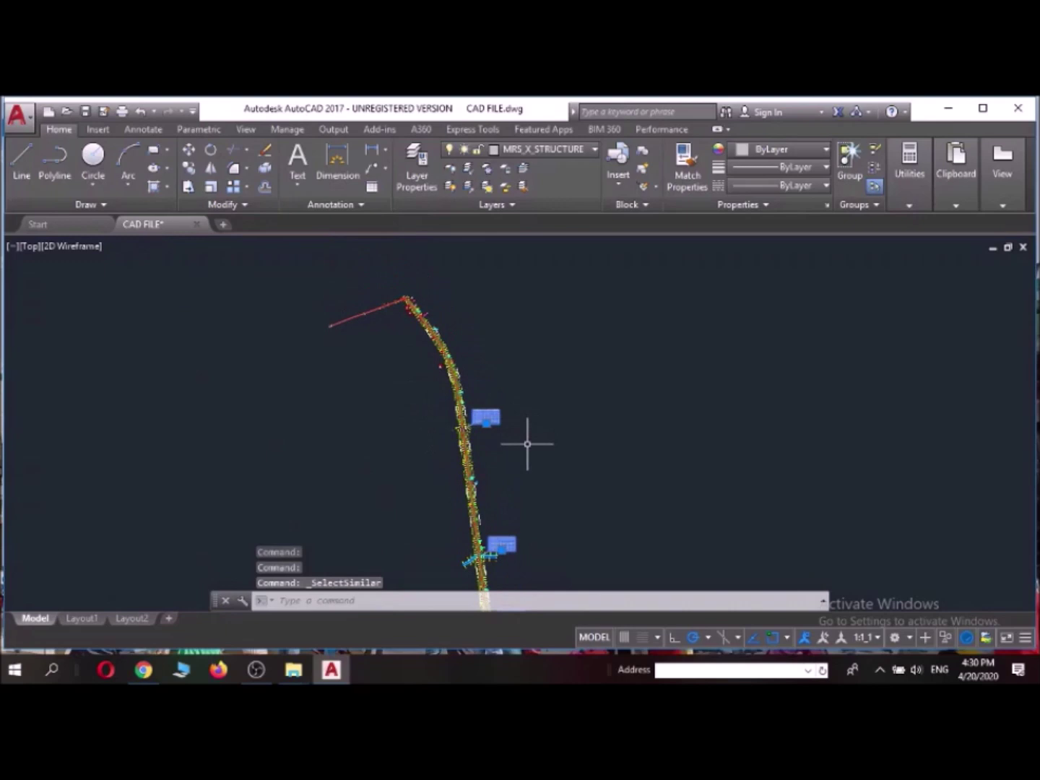
middle_drag(520, 408, 514, 362)
key(Delete)
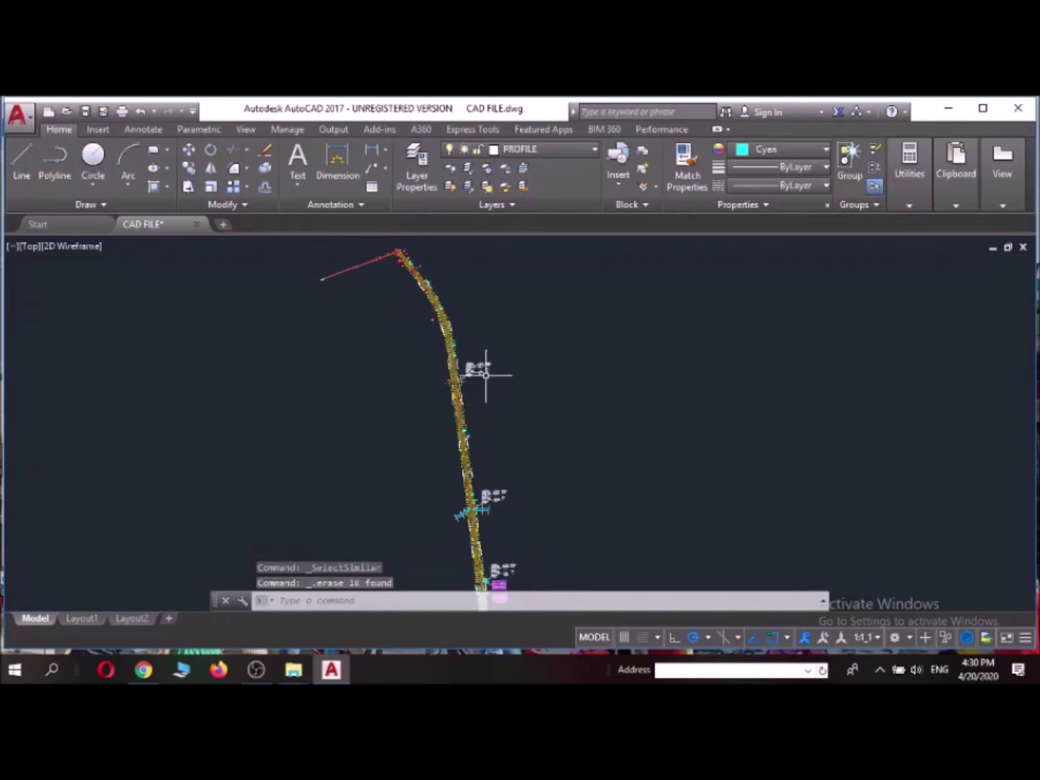
Erase the text of all structure description tables by selecting objects similar to the pipe culvert table's DESCRIPTION heading.
scroll(481, 368, up, 5)
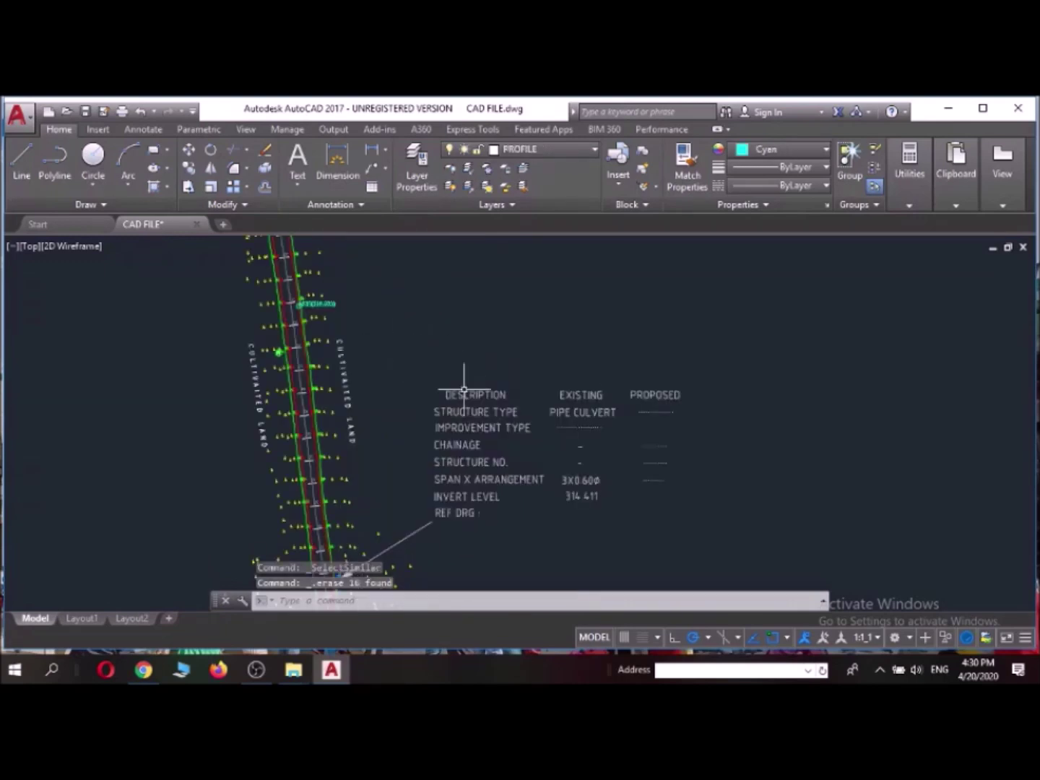
click(463, 392)
right_click(463, 392)
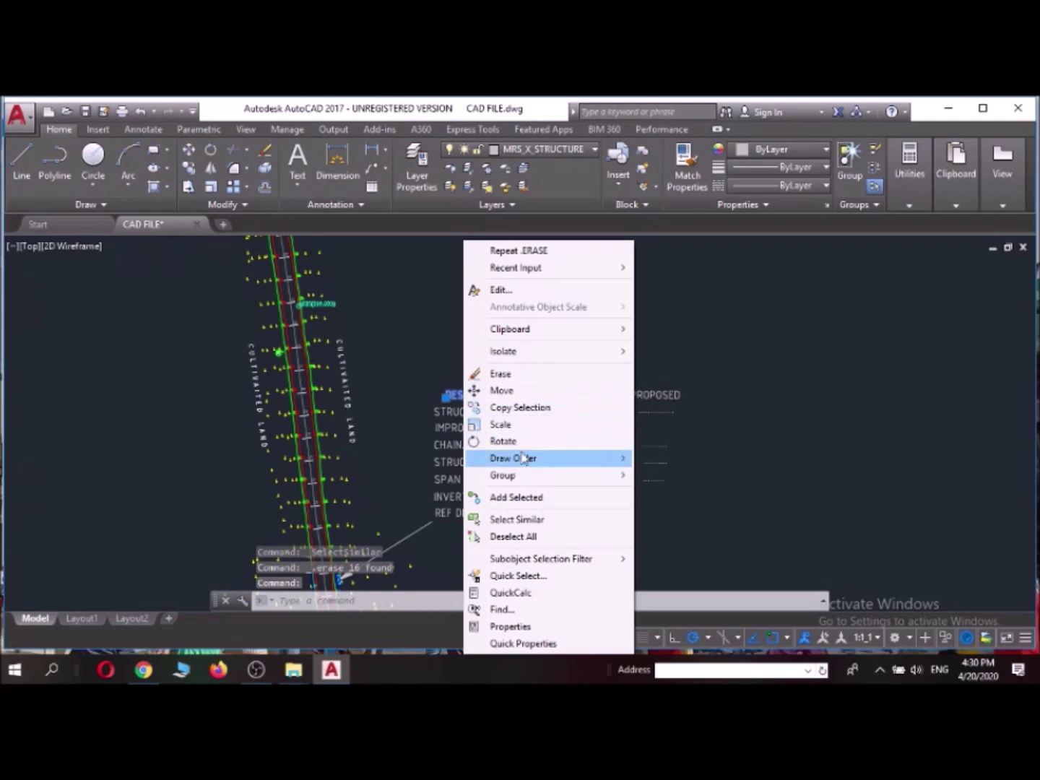
click(516, 520)
key(Delete)
Erase the survey points and flow arrows along the western half of the river west of the road.
scroll(533, 465, down, 5)
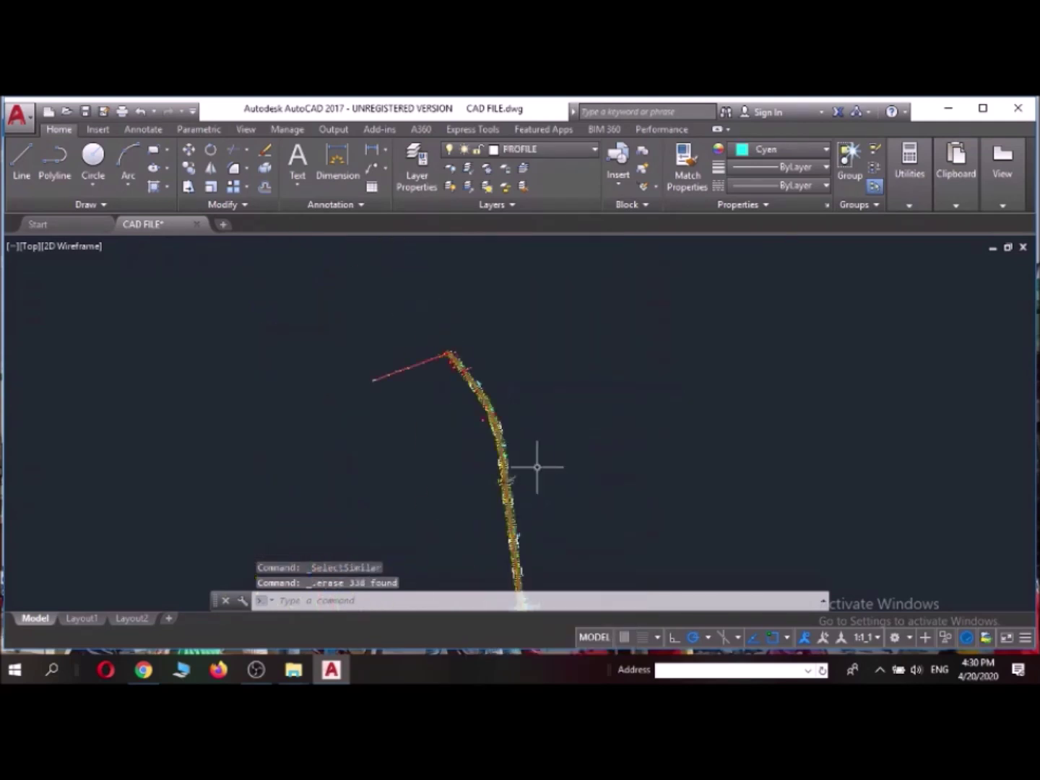
scroll(480, 365, up, 5)
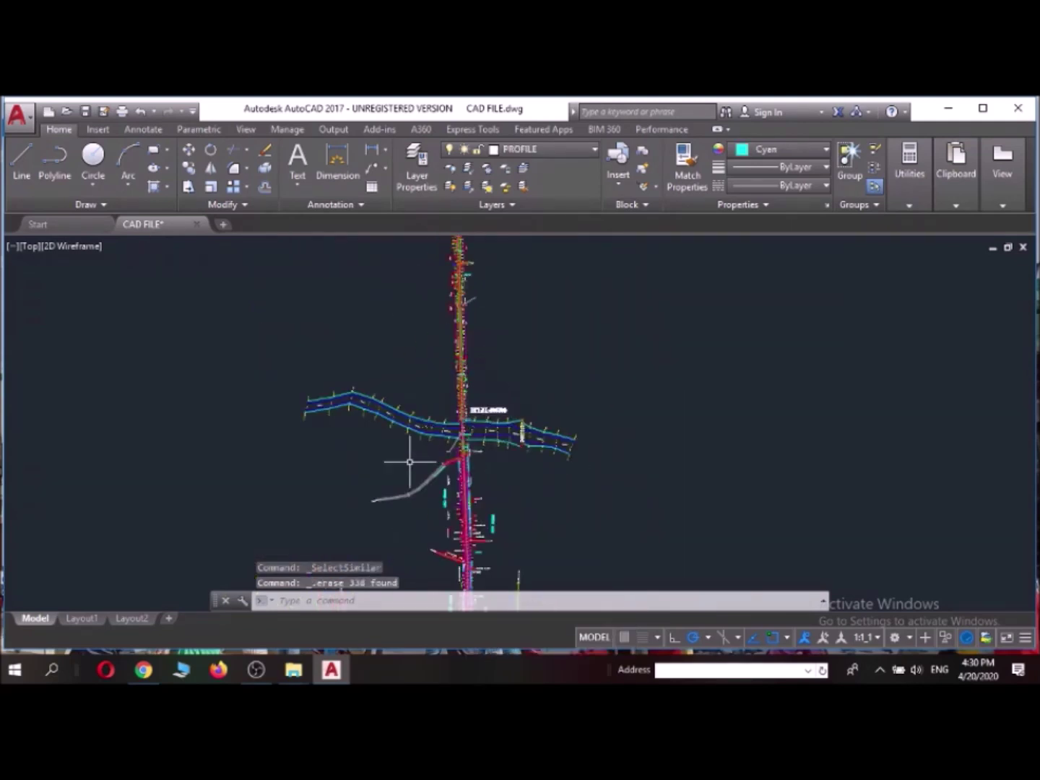
scroll(332, 371, up, 5)
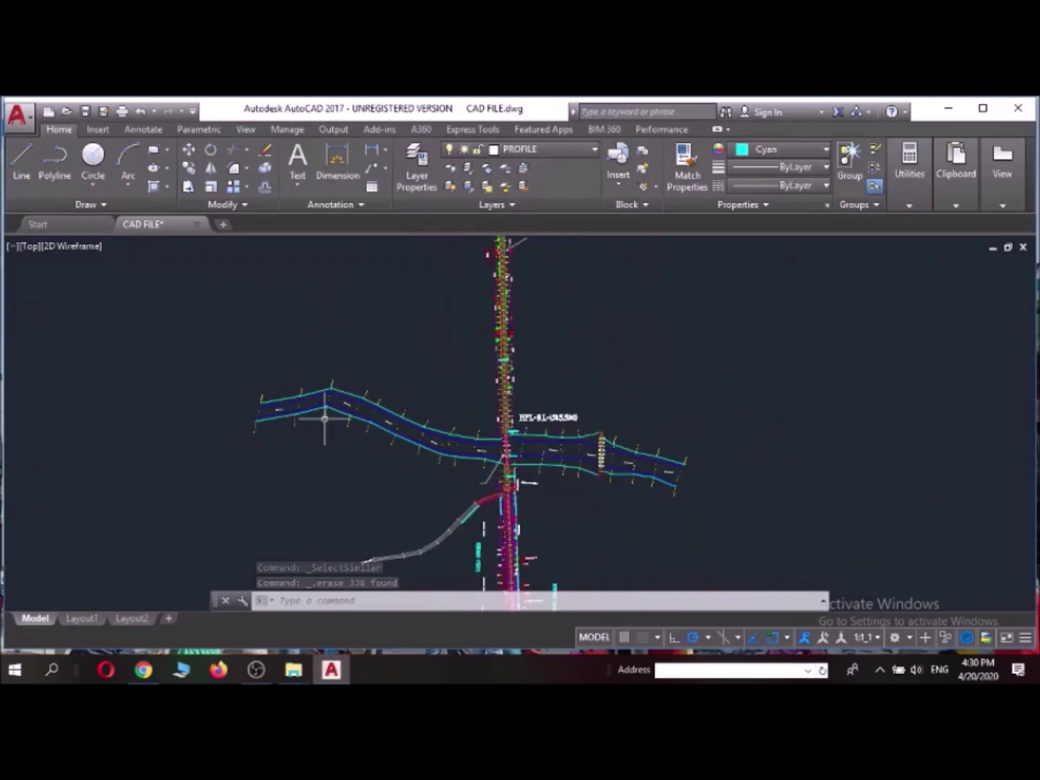
click(253, 352)
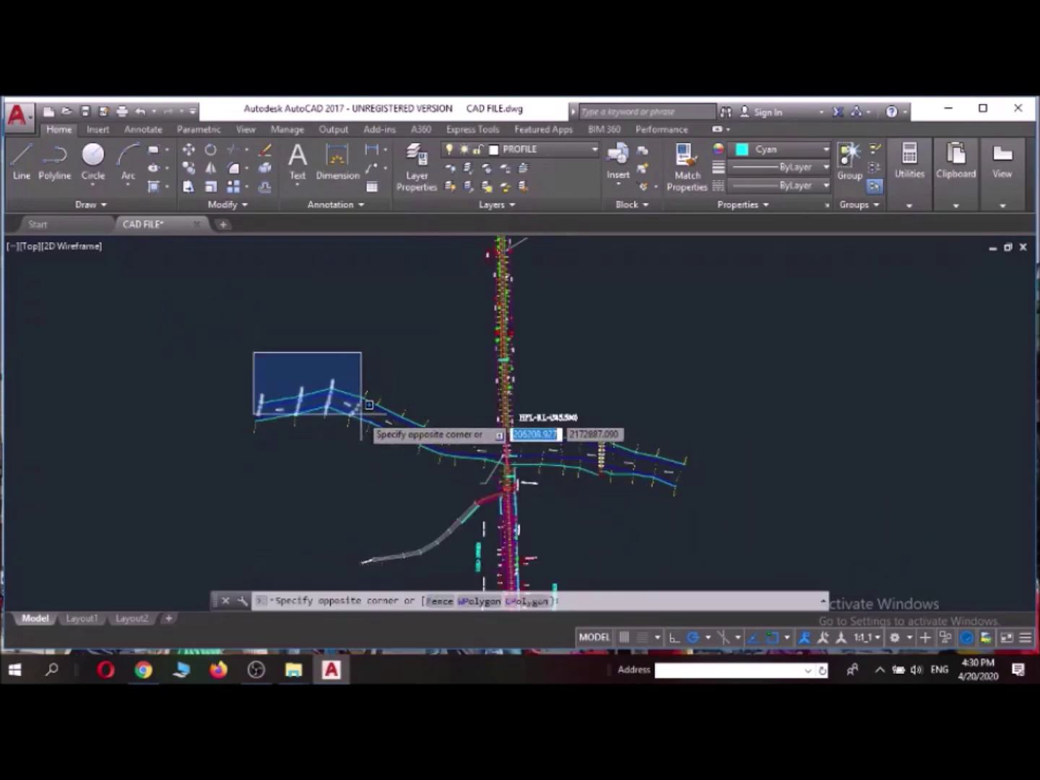
click(406, 452)
key(Delete)
Erase the river's bank and channel lines on both sides of the road, along with the survey points at its eastern end.
click(399, 459)
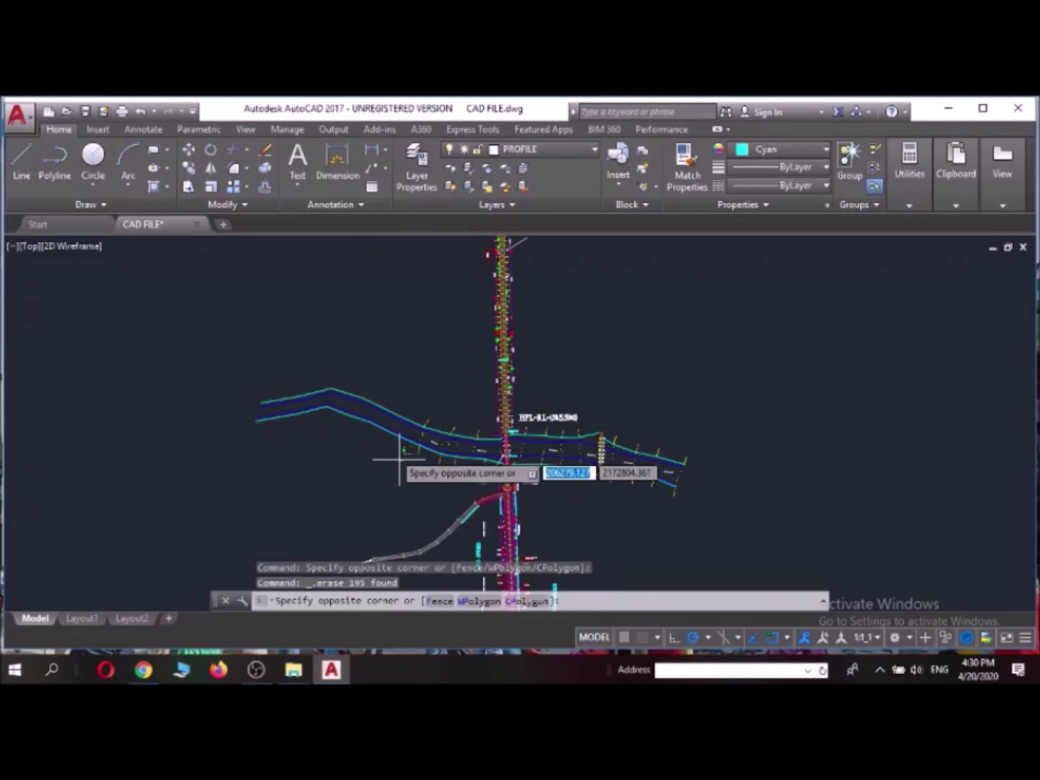
click(316, 371)
key(Delete)
click(735, 517)
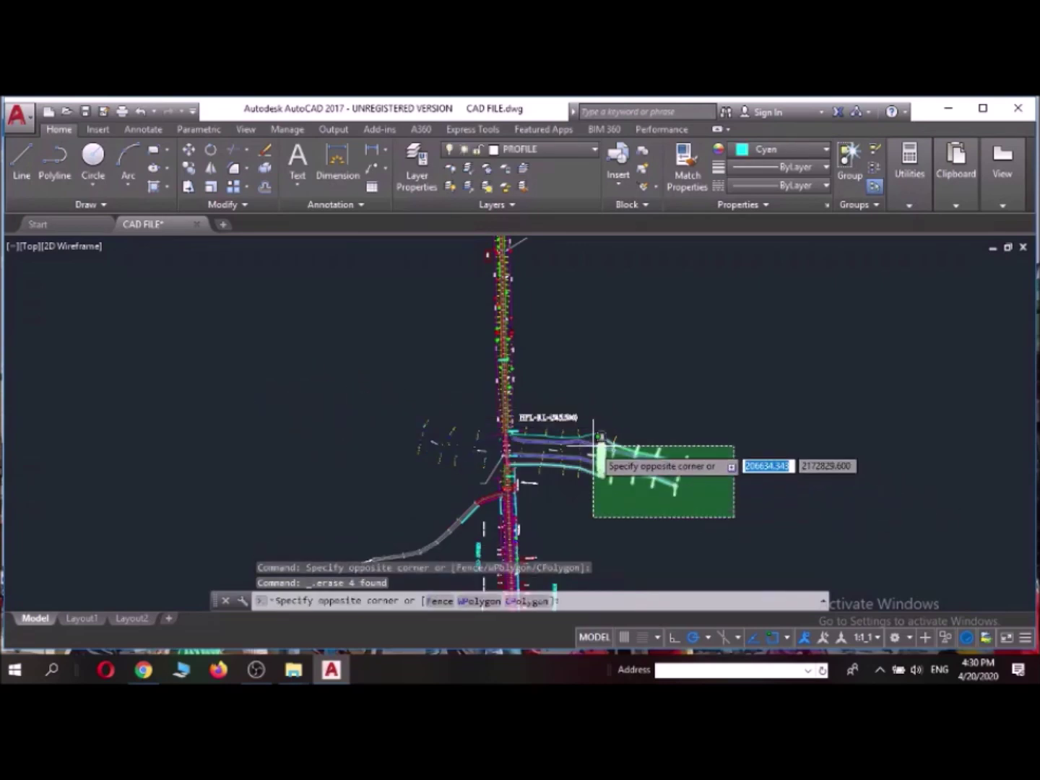
click(595, 445)
key(Delete)
Erase the two easternmost remaining rows of river survey points and the adjacent flow arrow.
scroll(461, 458, up, 3)
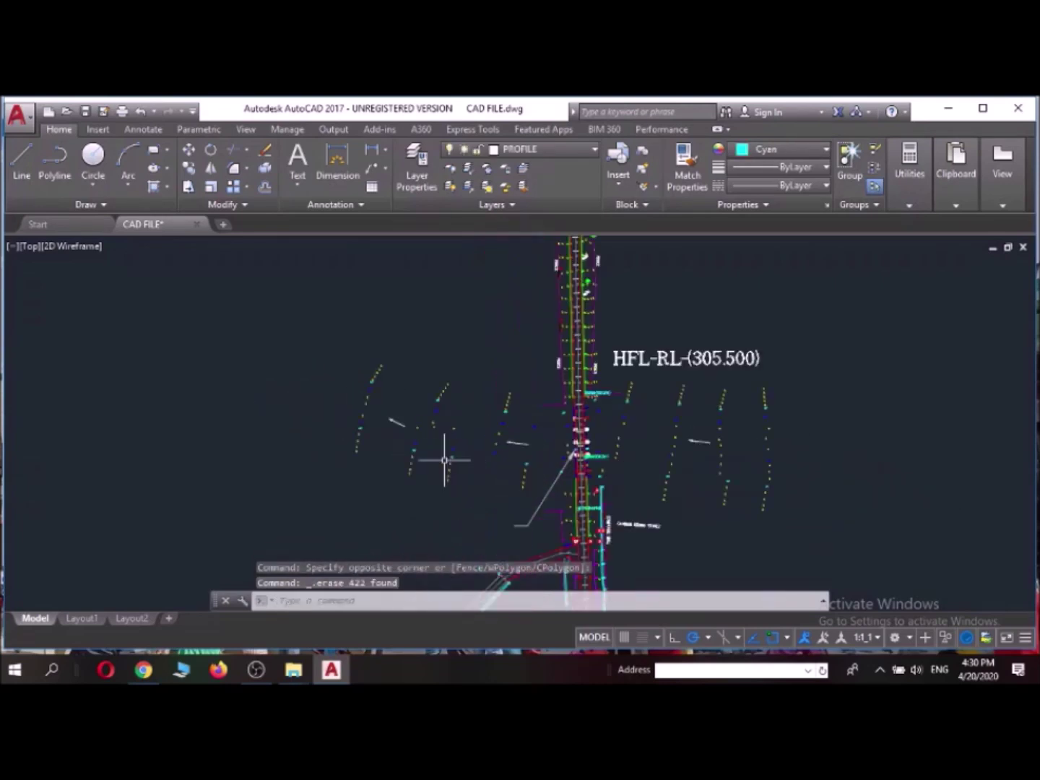
scroll(422, 458, down, 2)
click(610, 520)
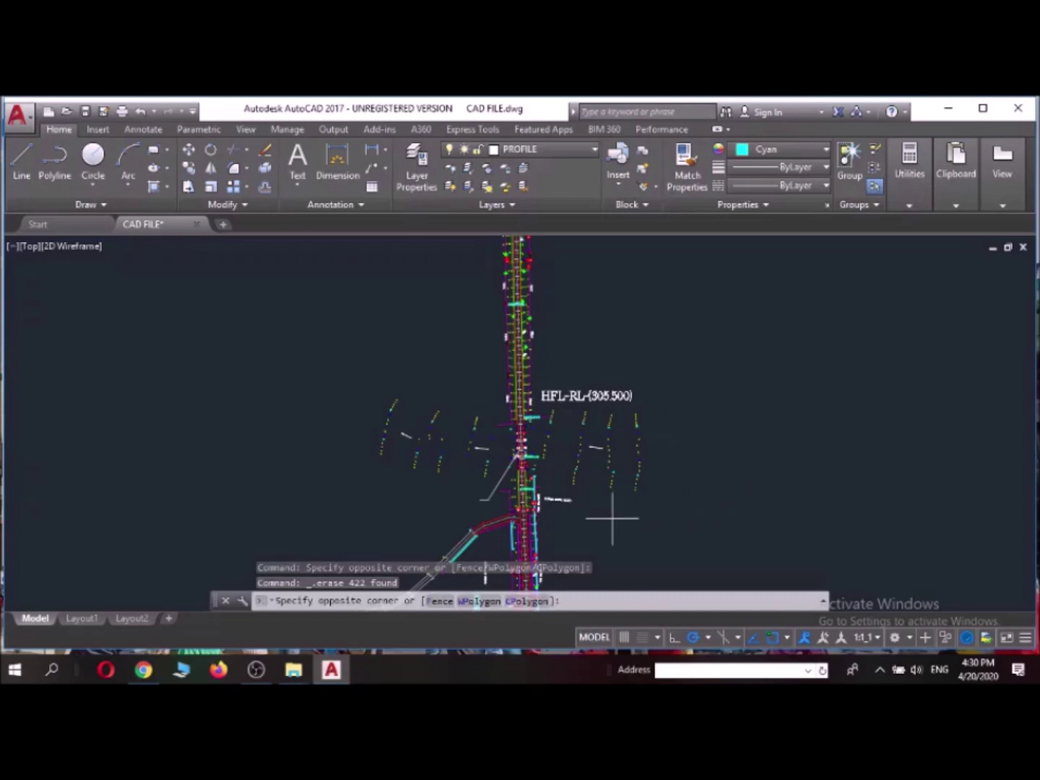
click(667, 387)
key(Delete)
click(617, 497)
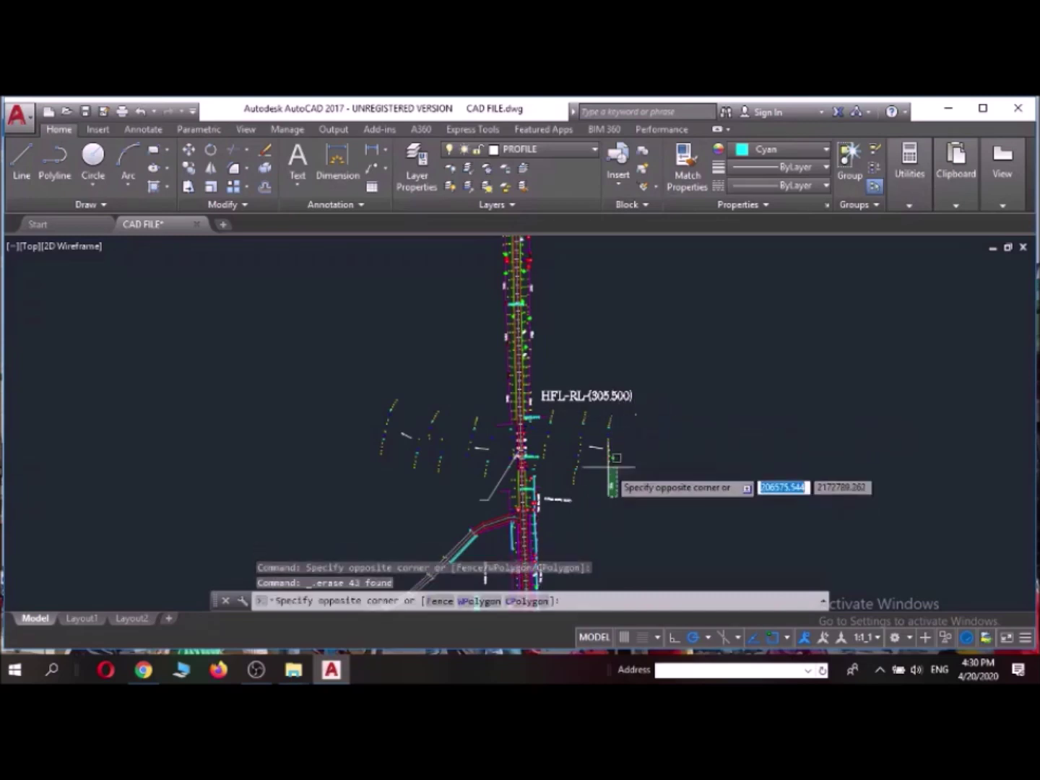
click(595, 393)
key(Delete)
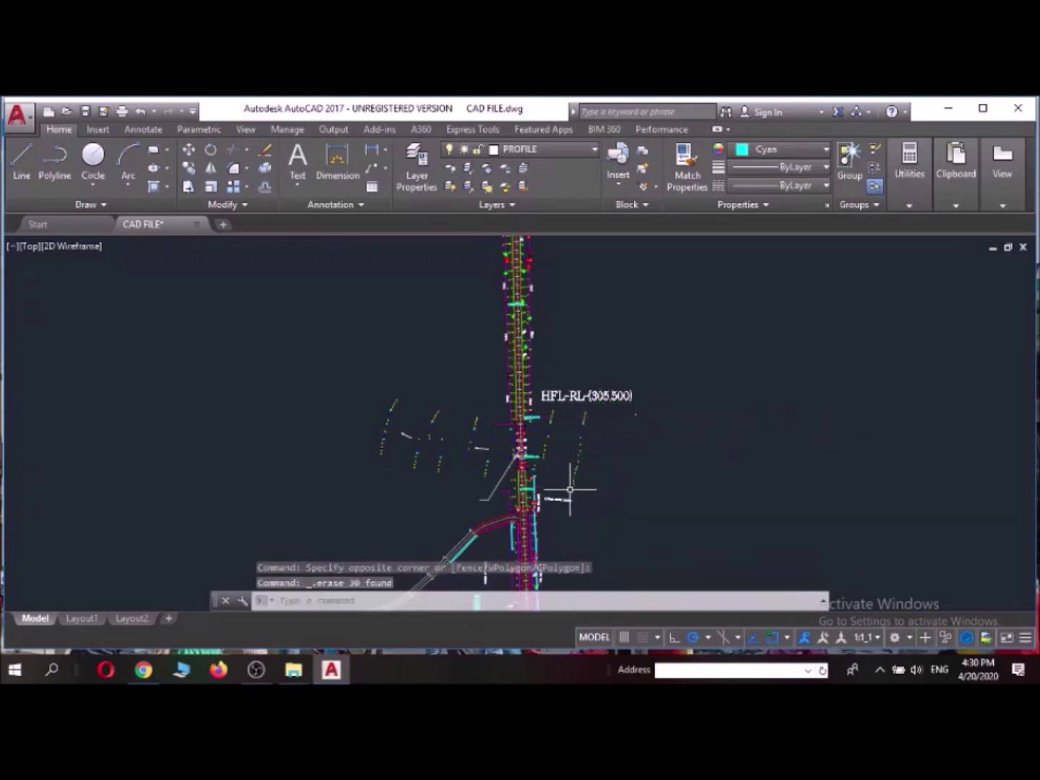
Erase the remaining rows of river survey points and the stray points east of the road, just below the HFL-RL label.
click(569, 490)
click(595, 416)
key(Delete)
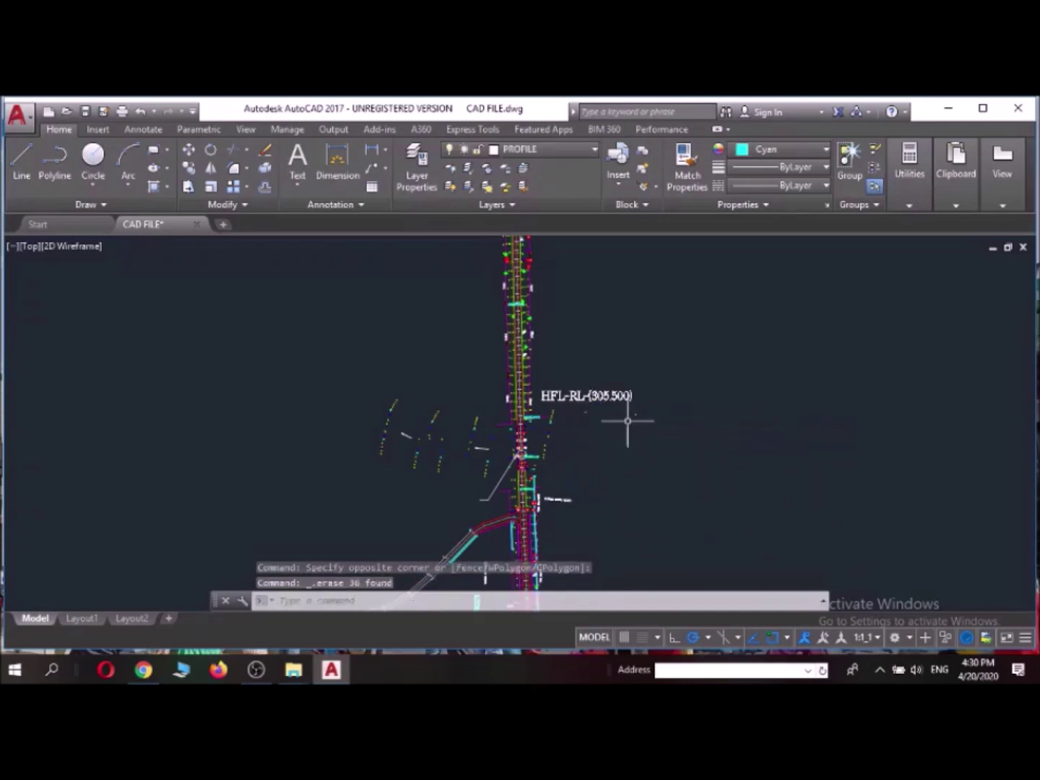
click(671, 409)
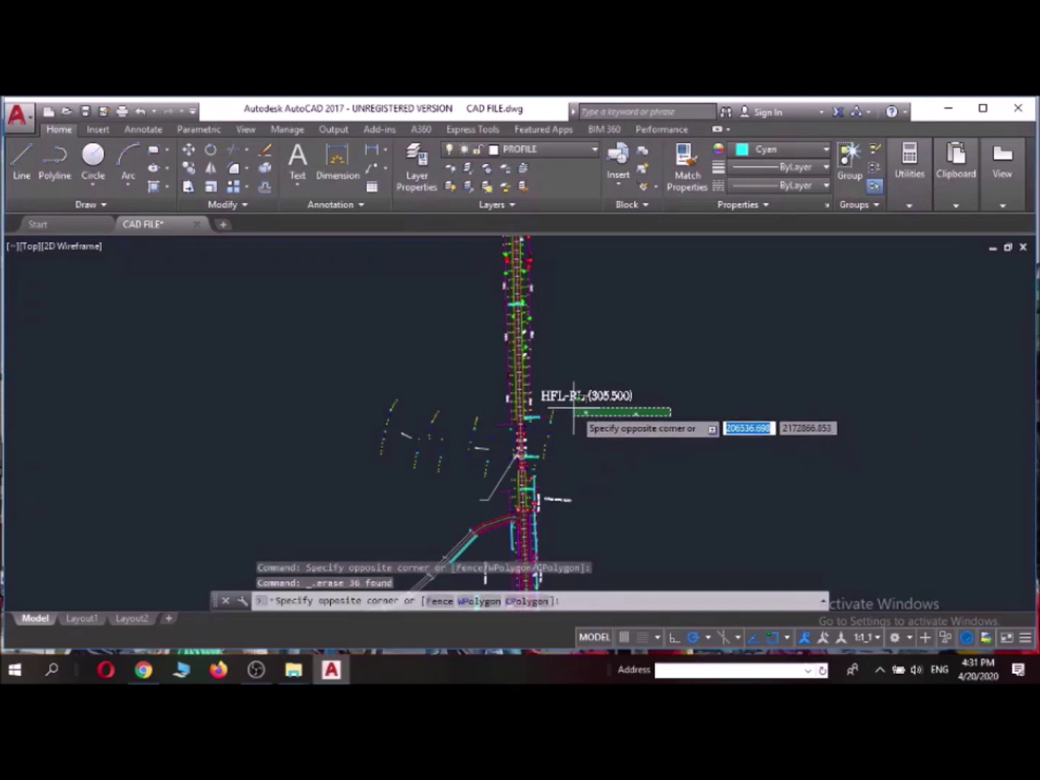
click(575, 414)
key(Delete)
click(559, 403)
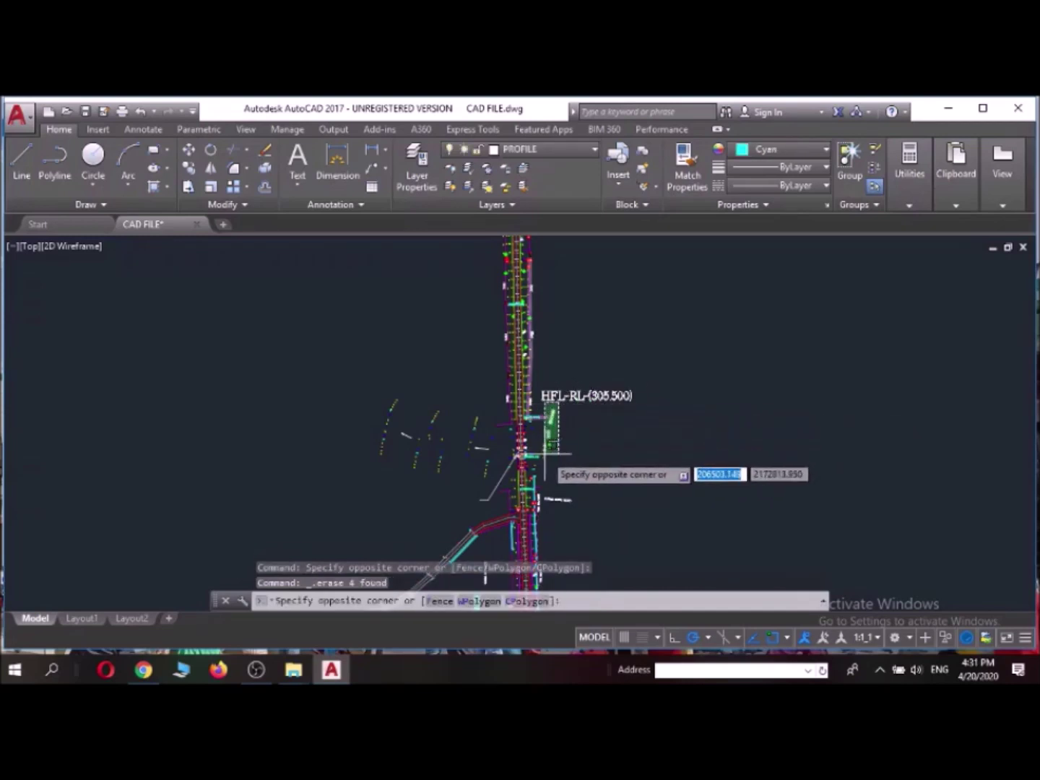
click(551, 450)
key(Delete)
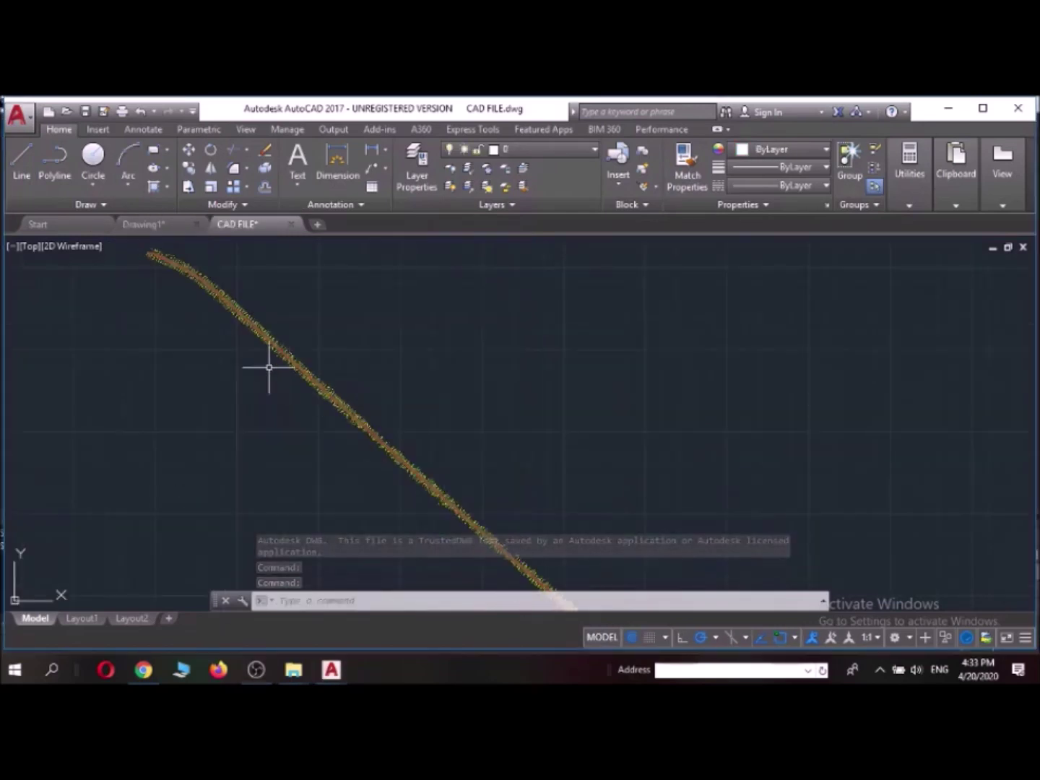
Examine the cleaned road strip up close, checking its centreline, edge lines and surrounding survey points.
scroll(488, 448, down, 2)
scroll(399, 445, up, 1)
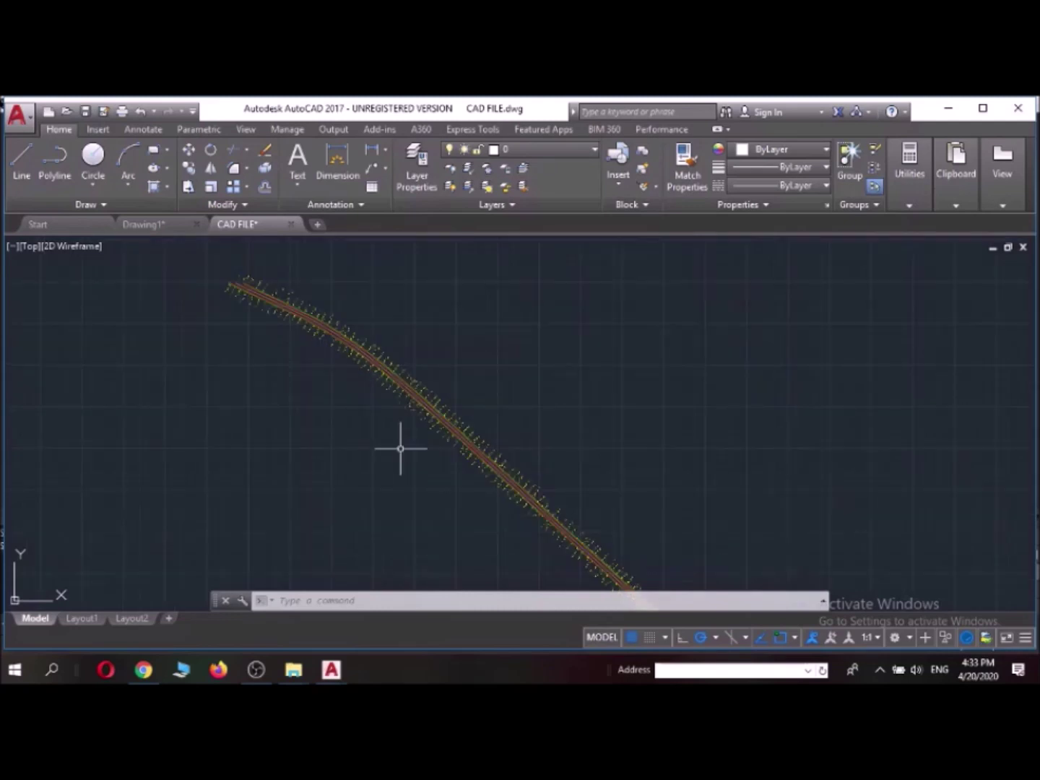
scroll(471, 359, up, 1)
scroll(340, 453, up, 2)
scroll(489, 423, up, 1)
scroll(385, 374, up, 1)
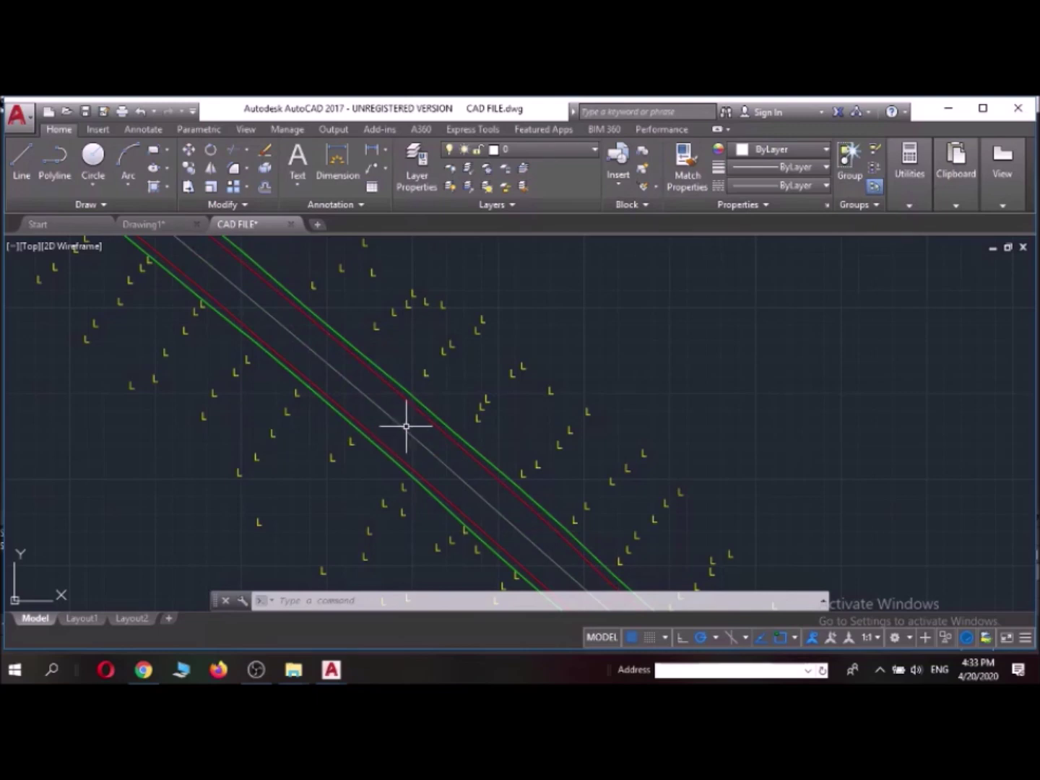
scroll(347, 487, down, 5)
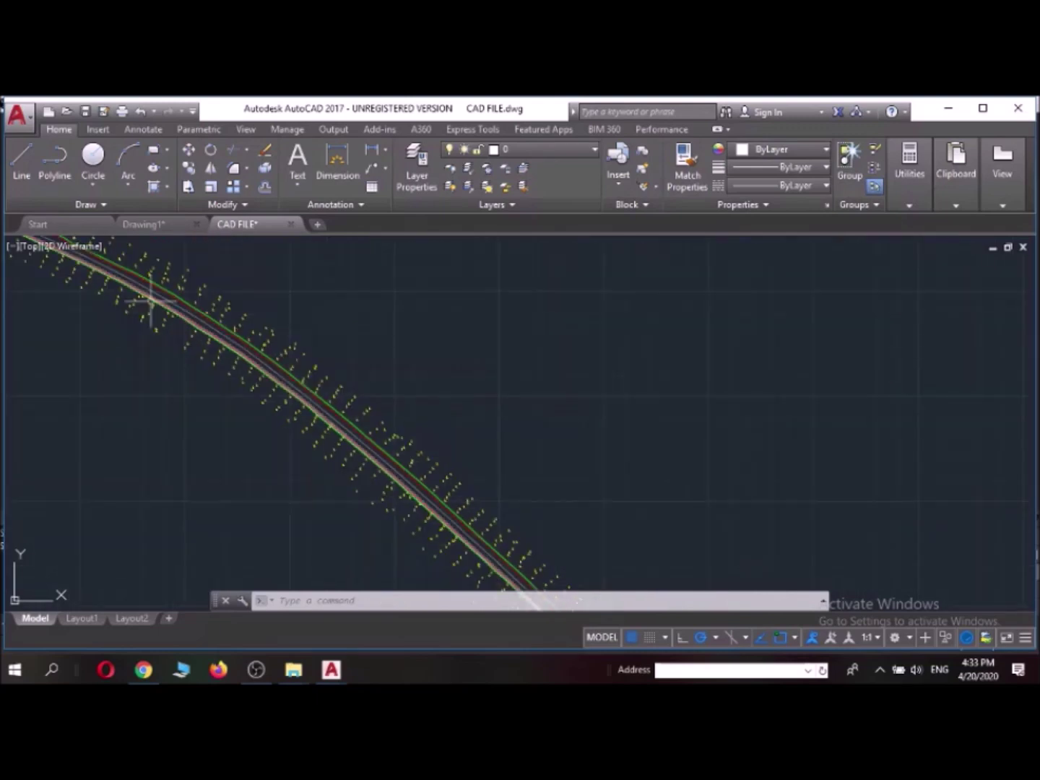
scroll(485, 500, up, 4)
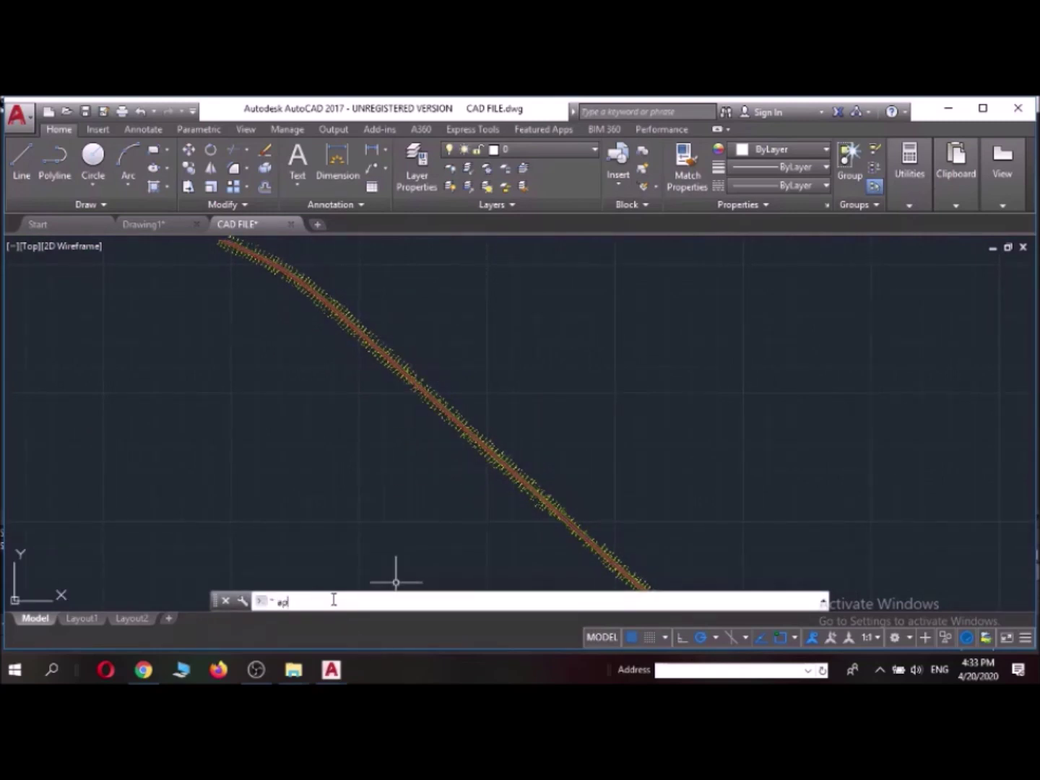
Load the CAD_to_Genio LISP application from the Desktop with APPLOAD.
text(load)
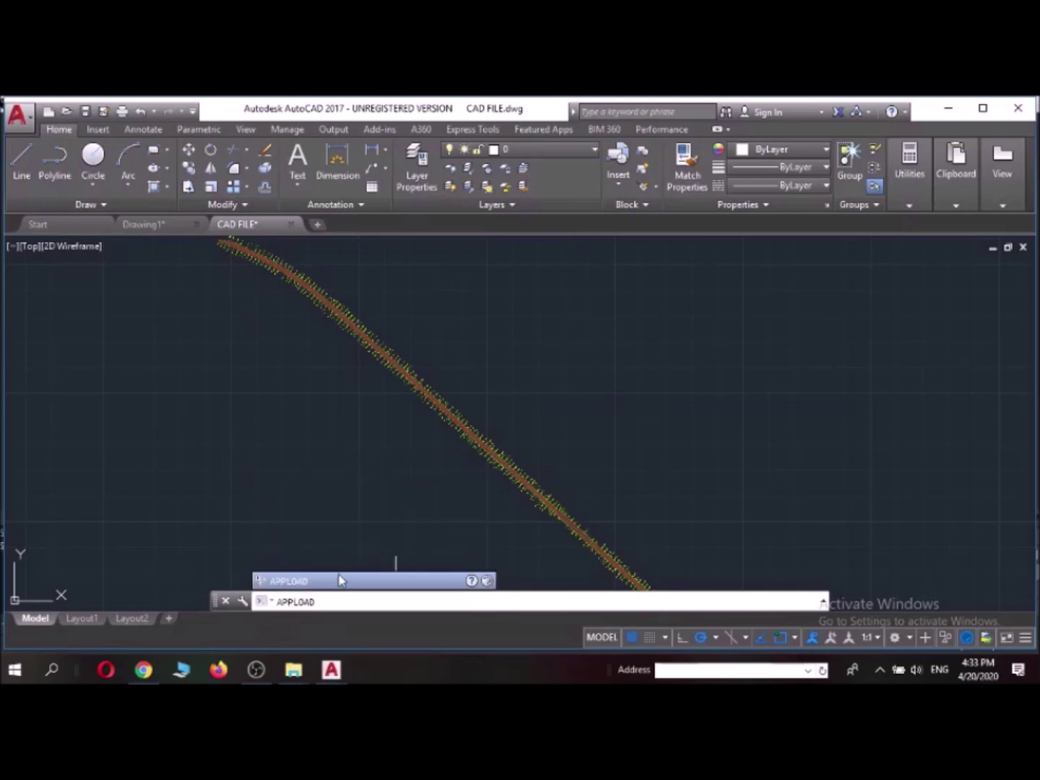
key(Return)
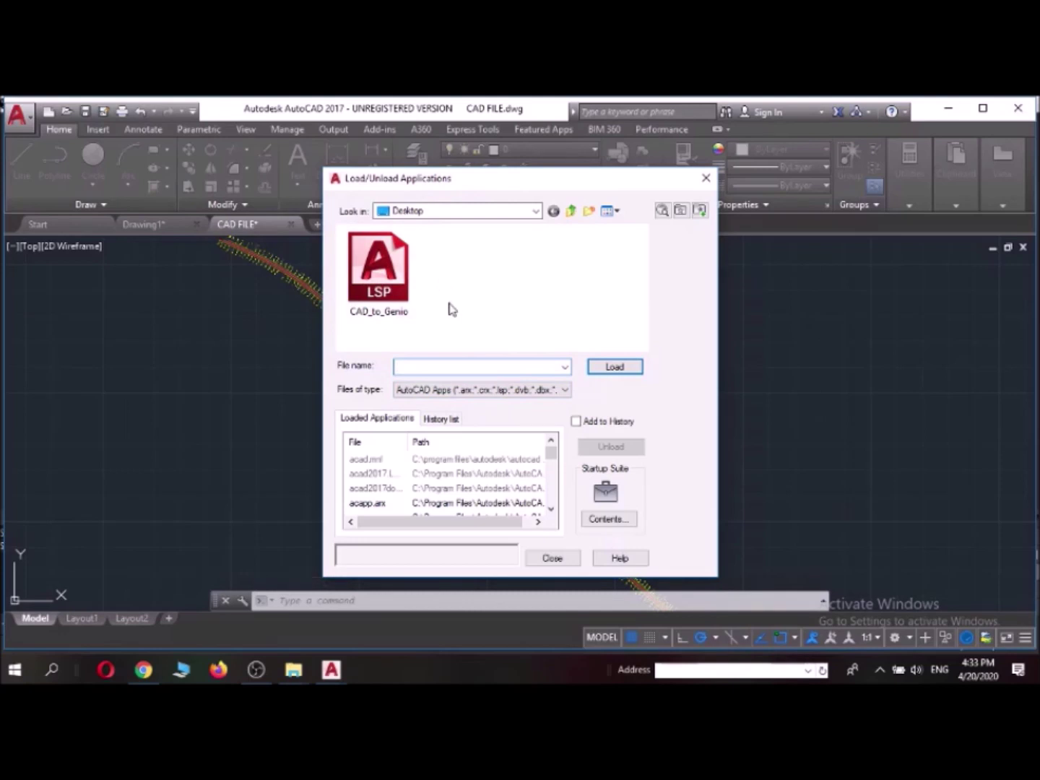
double_click(387, 296)
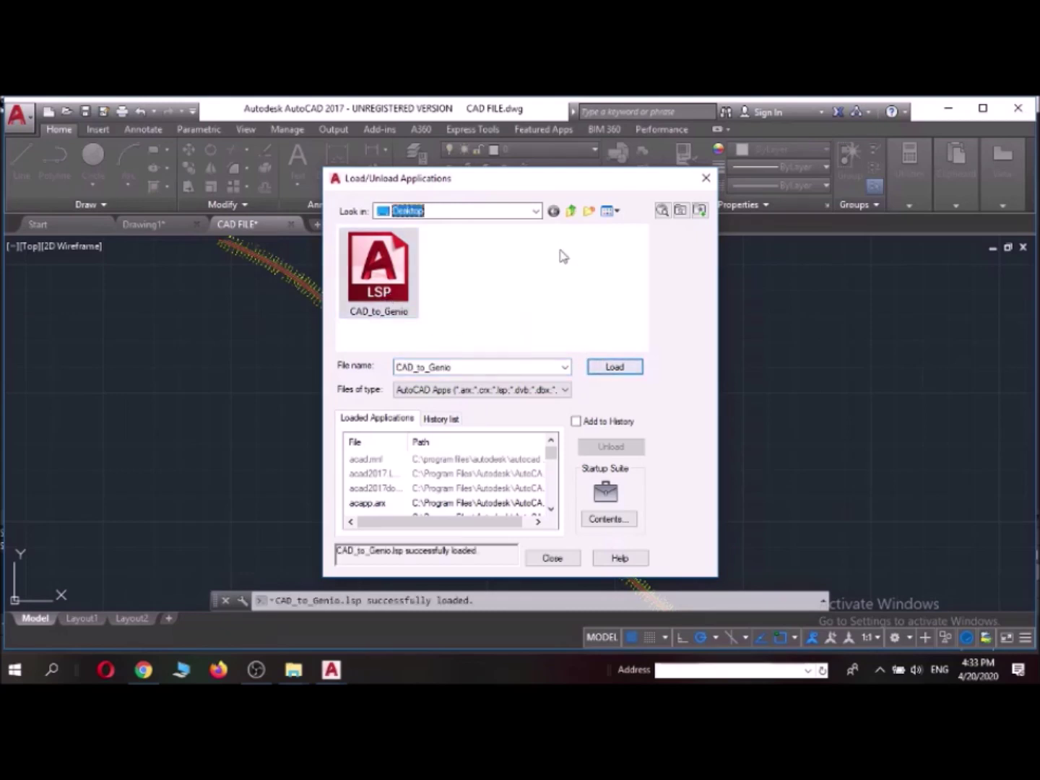
click(614, 366)
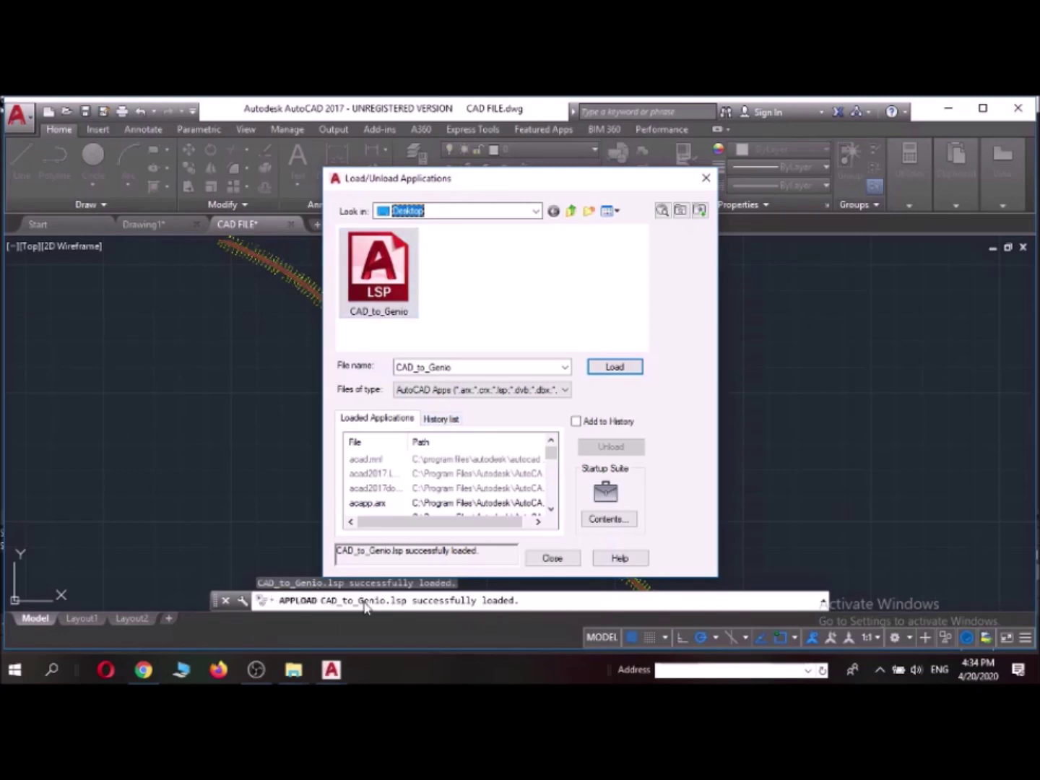
click(569, 561)
Run the GENIO command and create a new genio file named LINES on the Desktop.
click(348, 599)
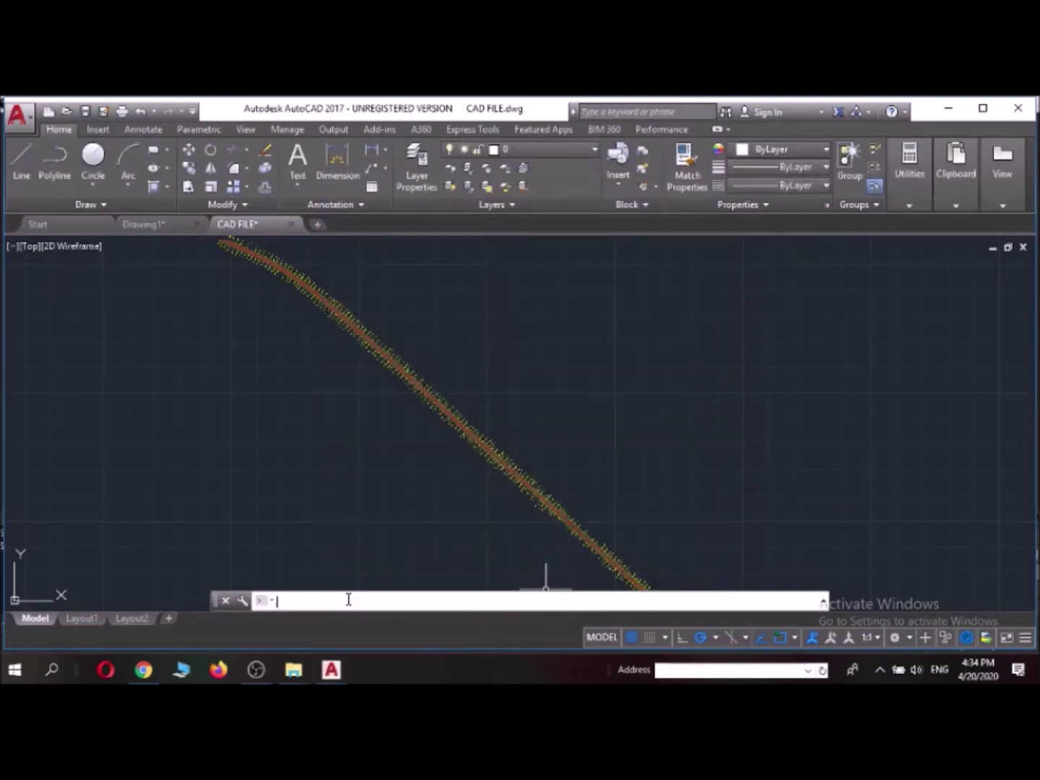
text(genio)
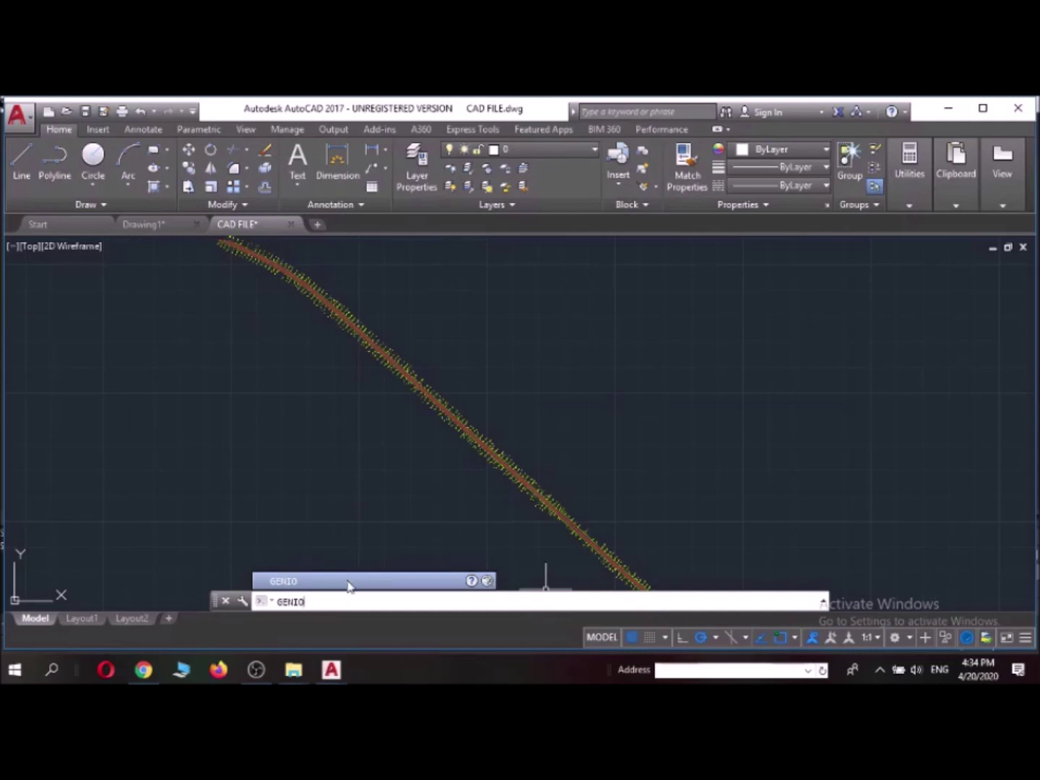
click(350, 581)
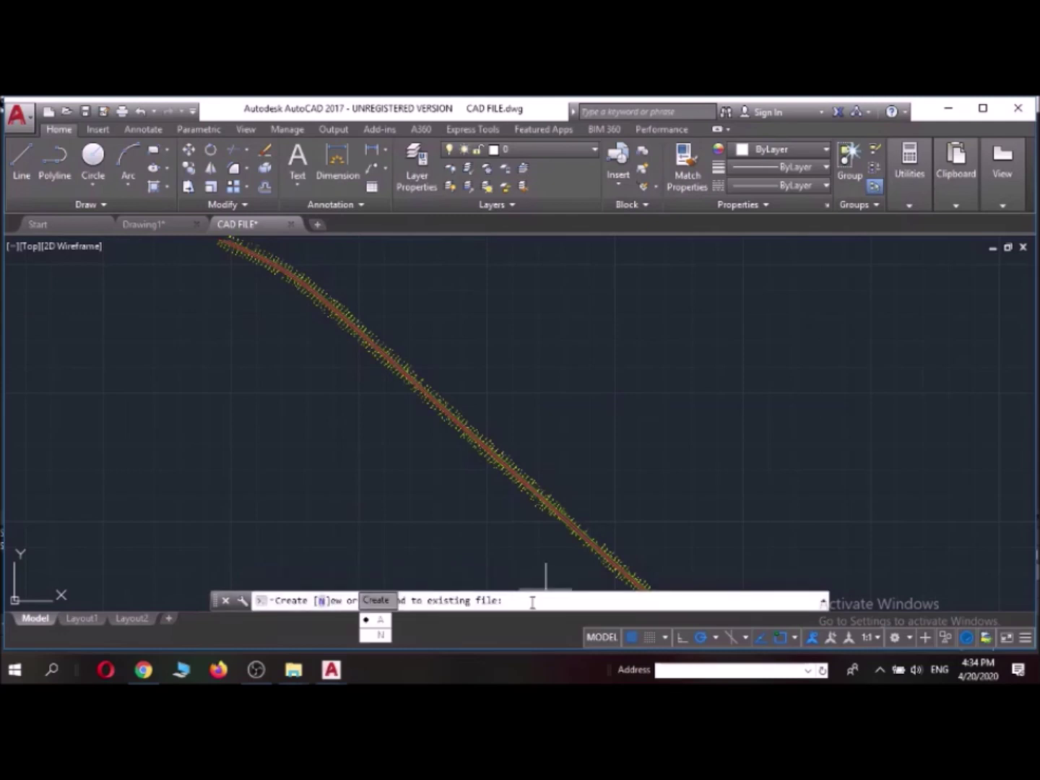
text(n)
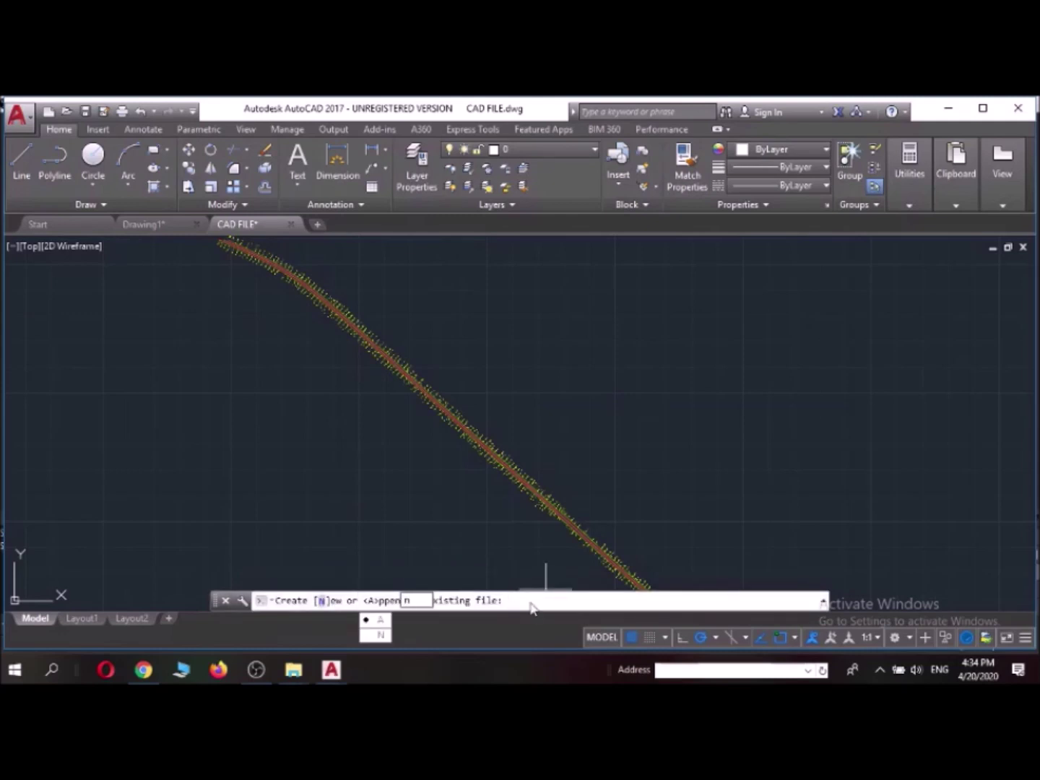
key(Return)
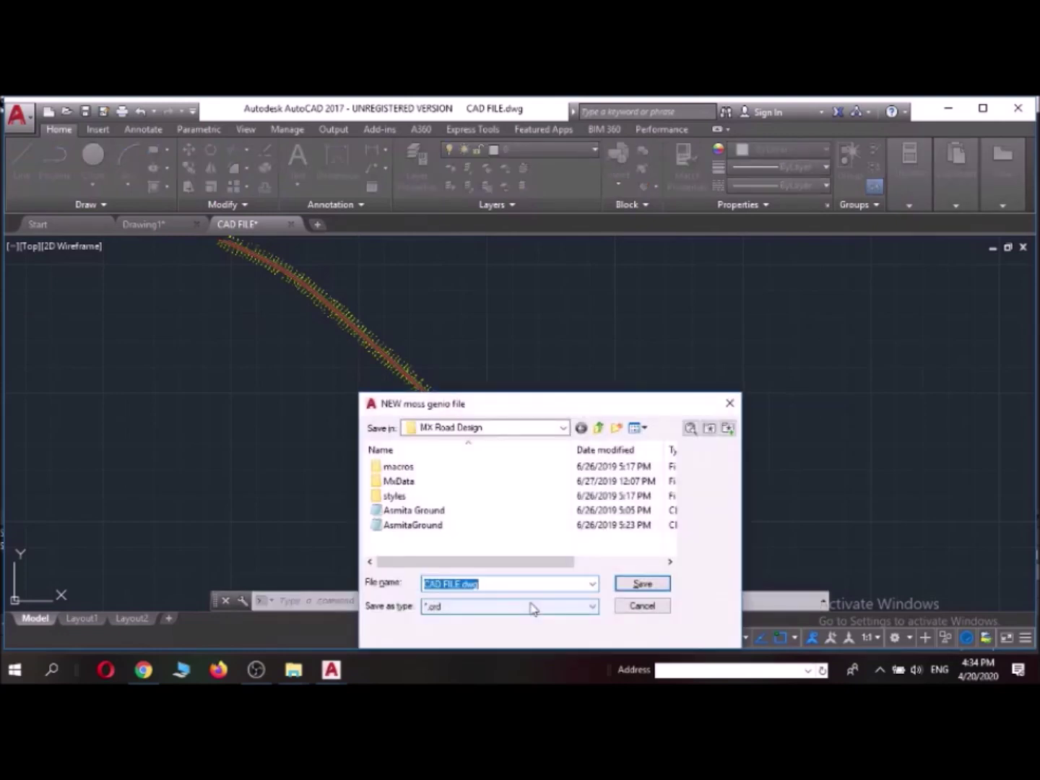
click(563, 427)
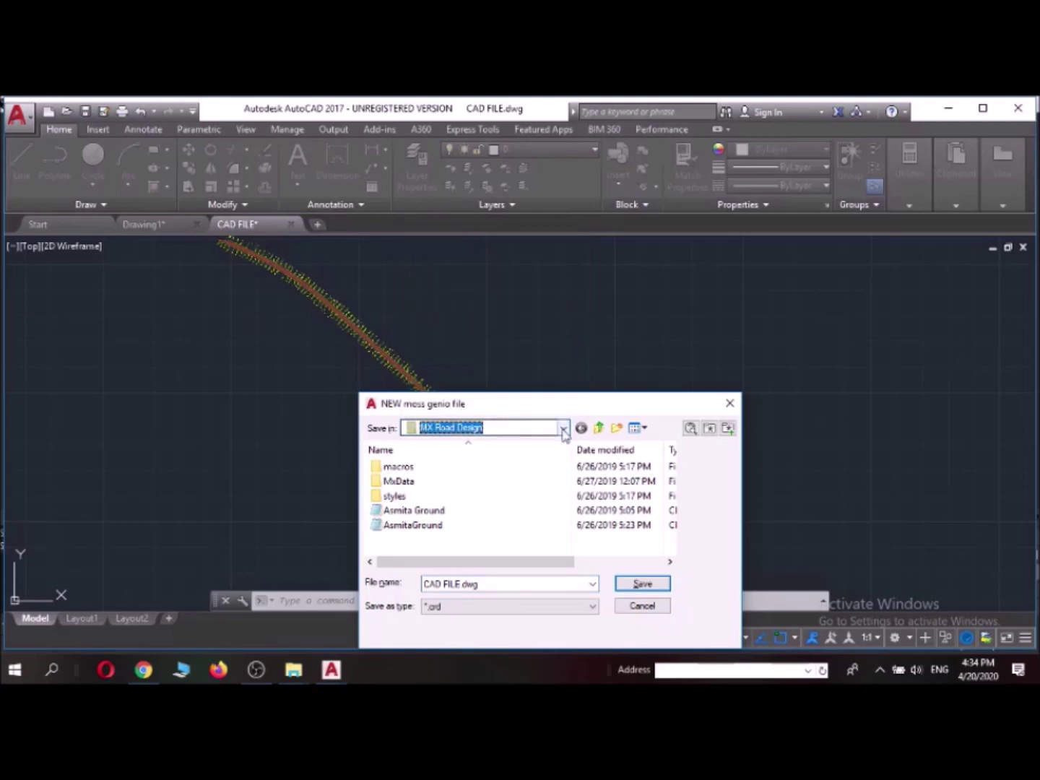
click(562, 427)
click(433, 179)
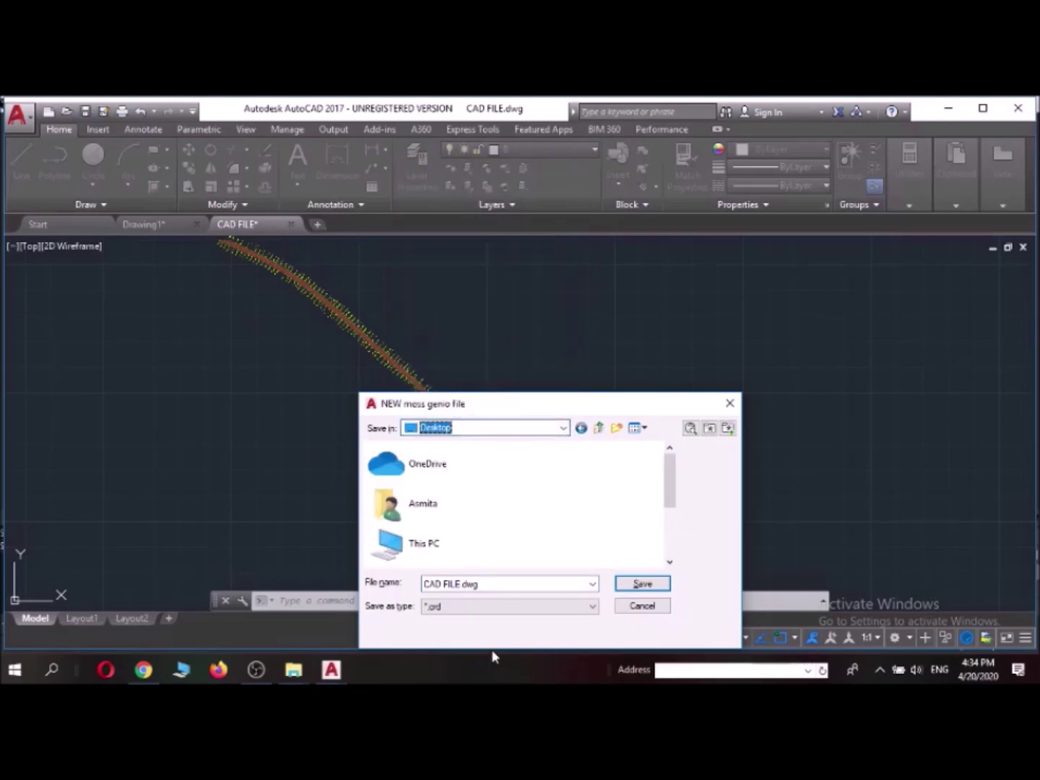
click(500, 585)
text(LINES)
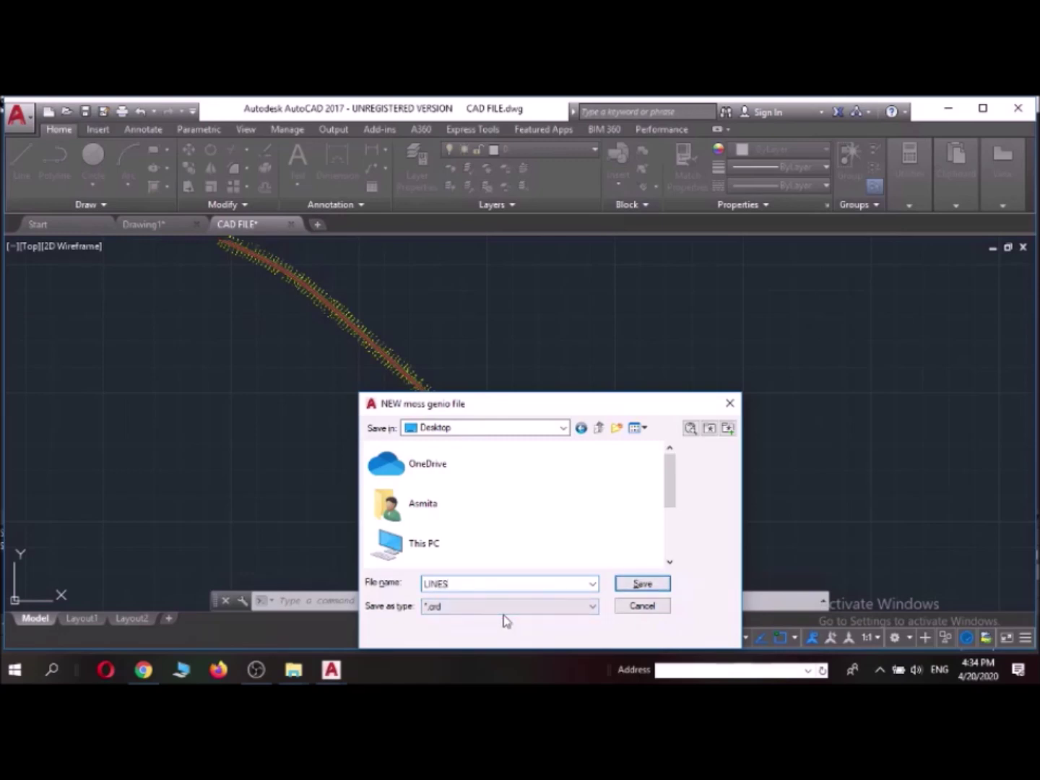
click(633, 588)
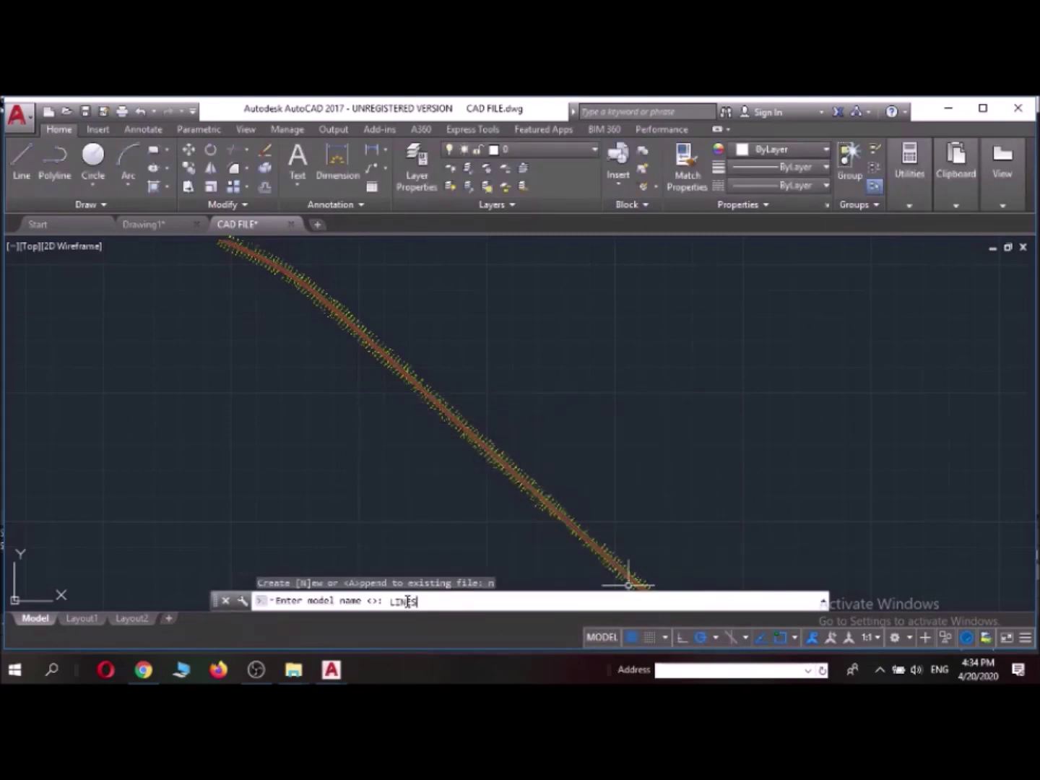
Name the model LINES, accepting the default chord-to-arc tolerance of 0.050 and drawing scale of 1000.
key(Return)
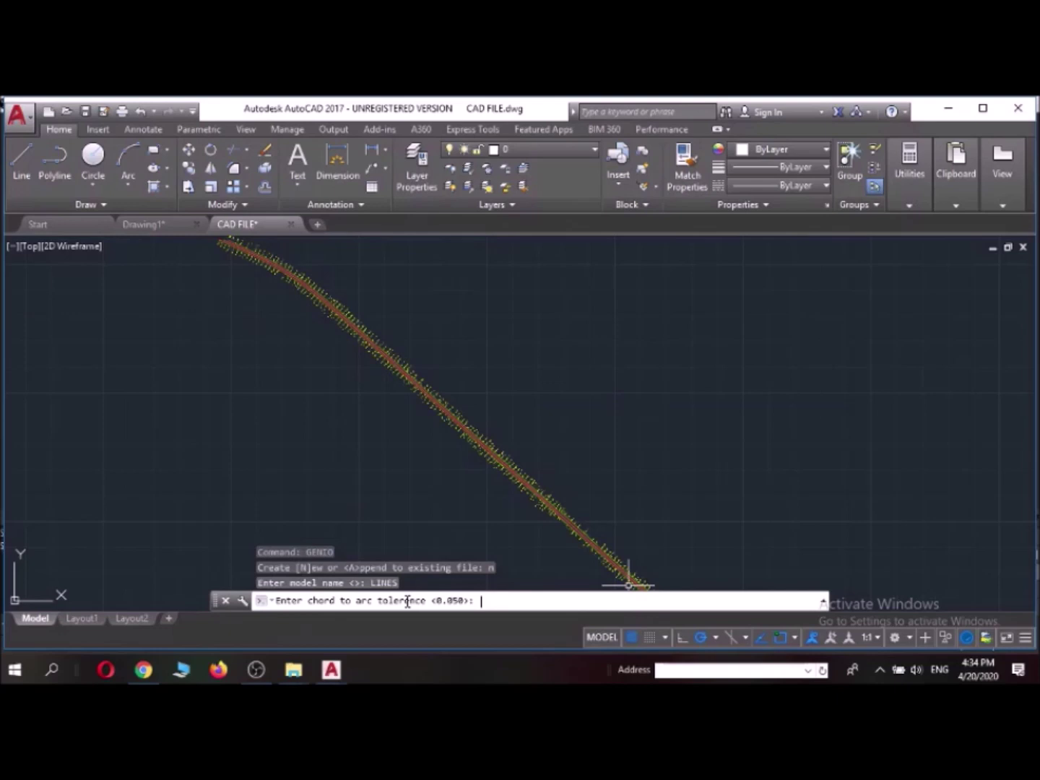
key(Return)
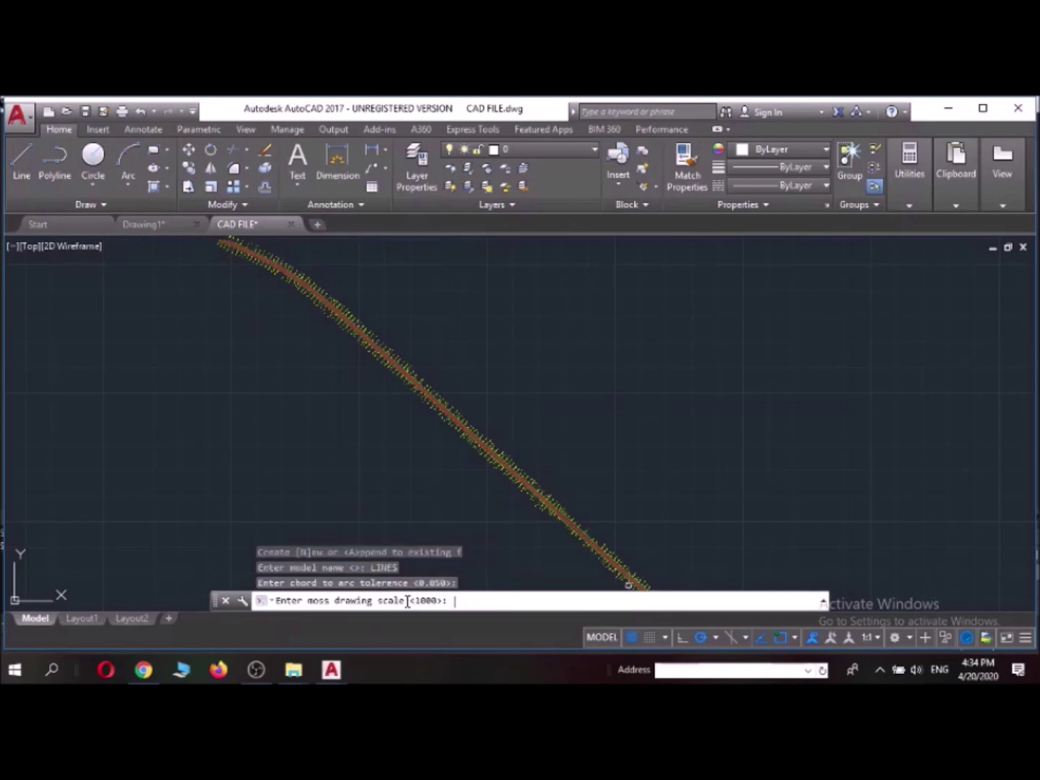
key(Return)
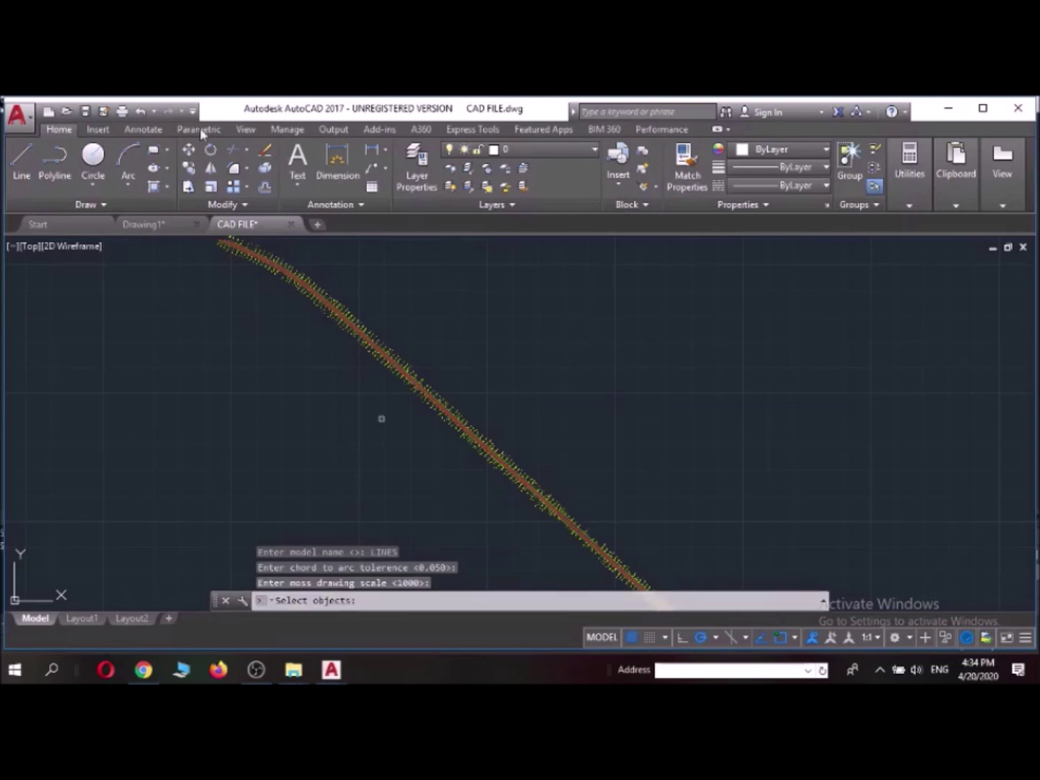
Select the entire road strip with all its survey points as the objects to export to the genio file.
scroll(389, 321, down, 4)
scroll(336, 433, down, 4)
mouse_move(467, 444)
middle_down()
mouse_move(465, 291)
mouse_move(477, 340)
middle_up()
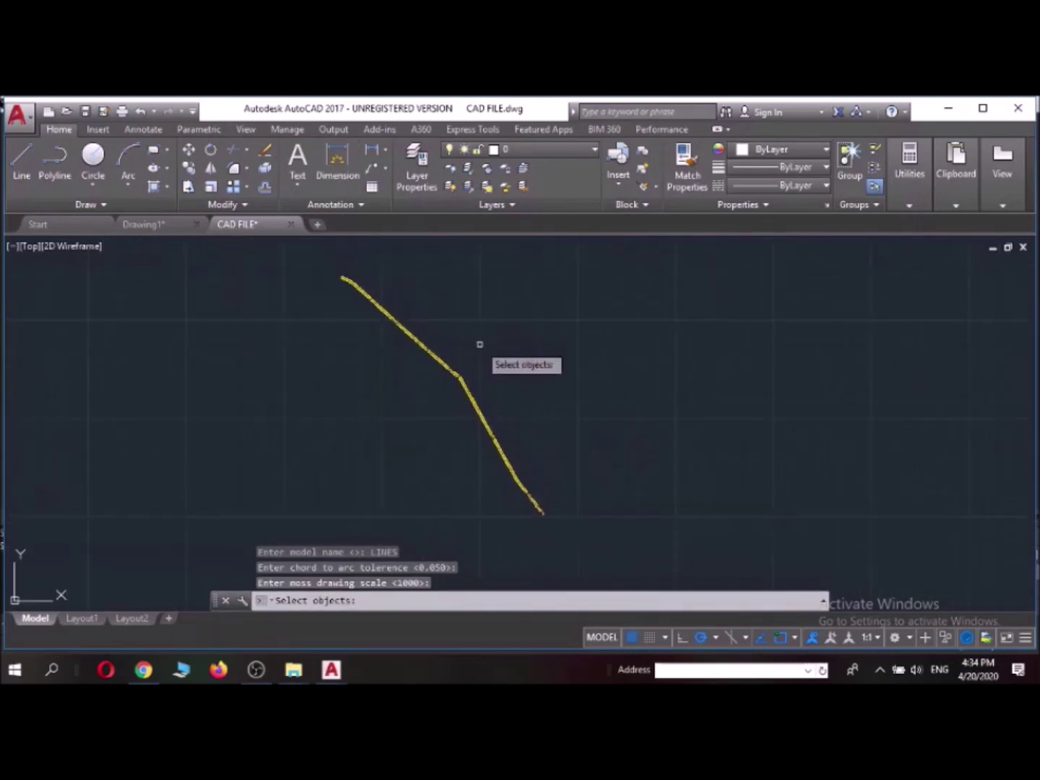
click(250, 266)
click(586, 538)
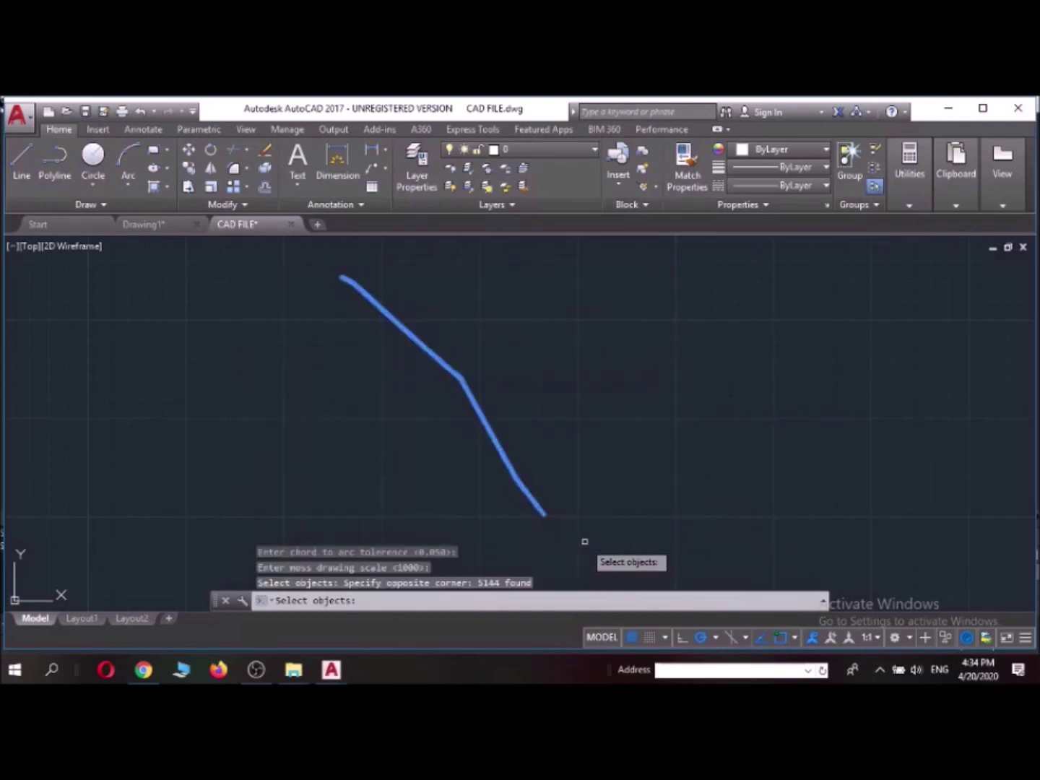
key(Return)
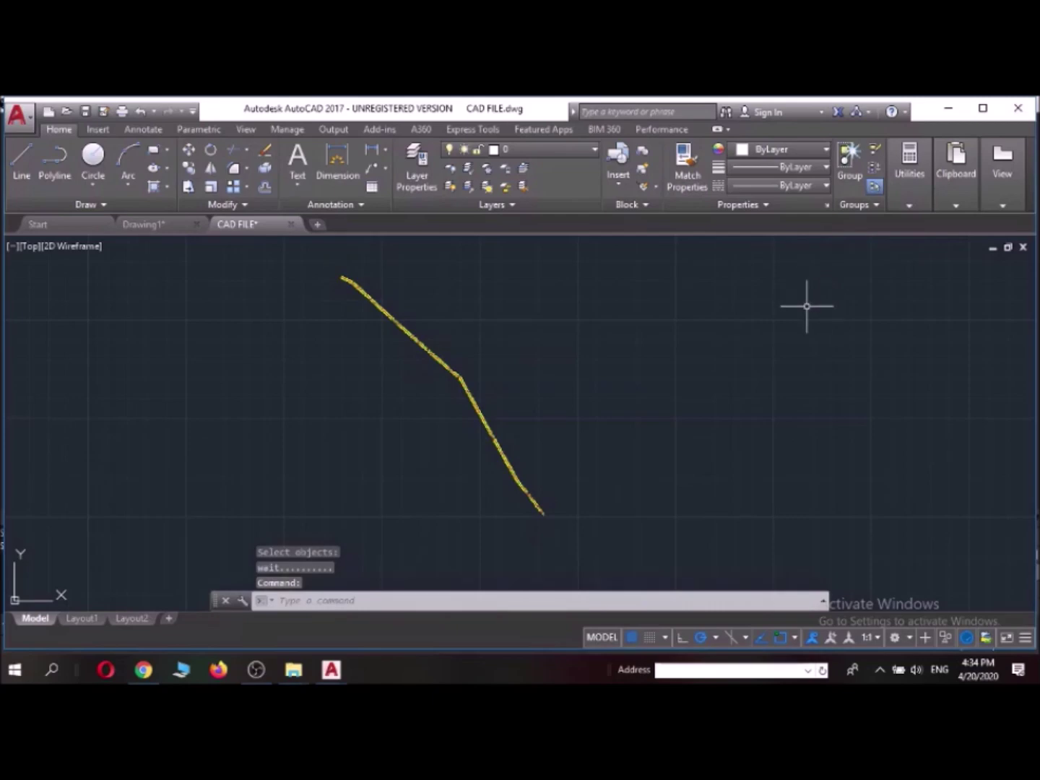
Open the exported LINES file from the Desktop in Notepad and examine its header and coordinate rows.
click(948, 108)
click(948, 107)
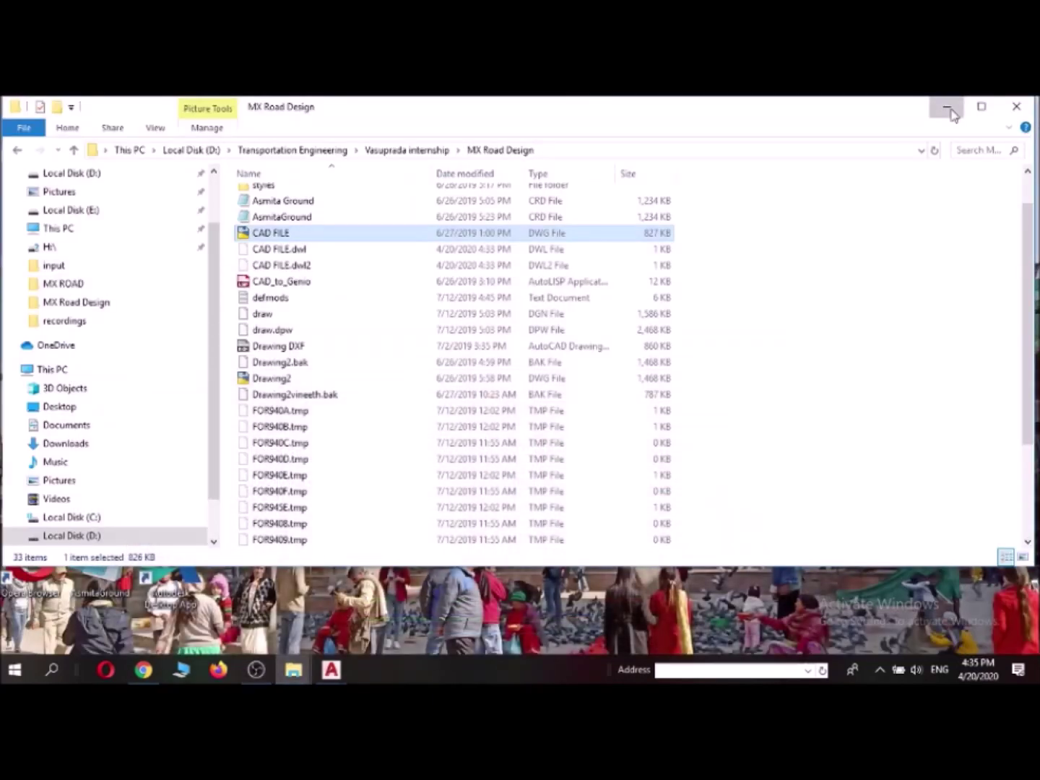
click(948, 108)
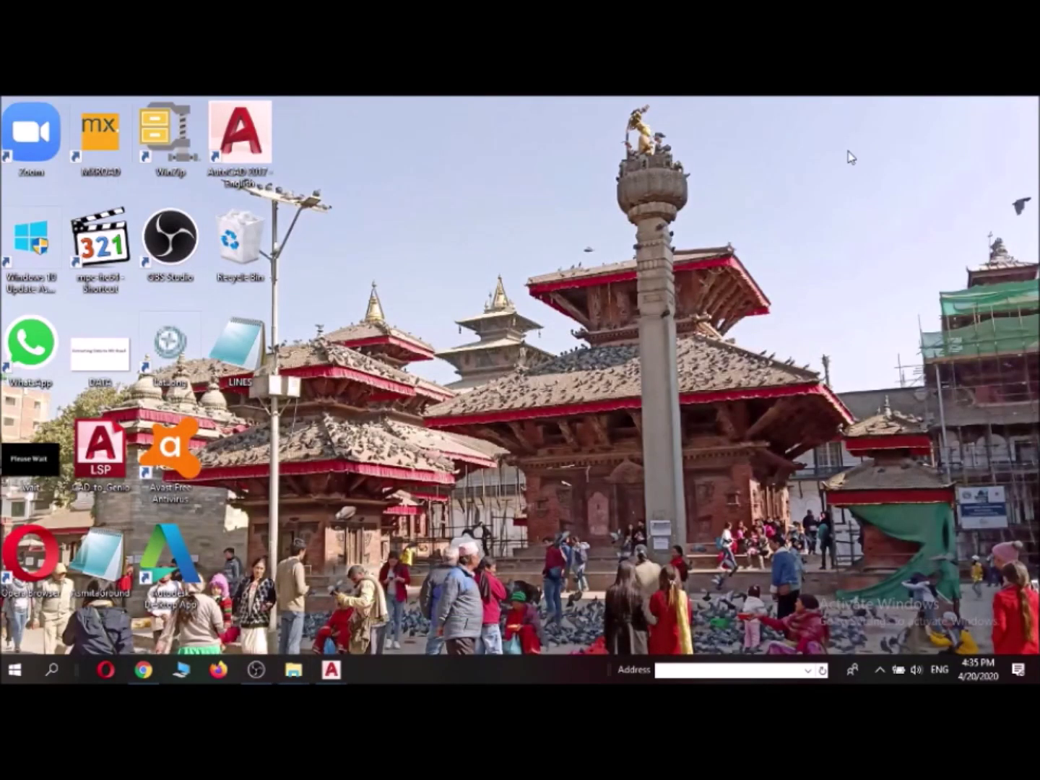
double_click(257, 365)
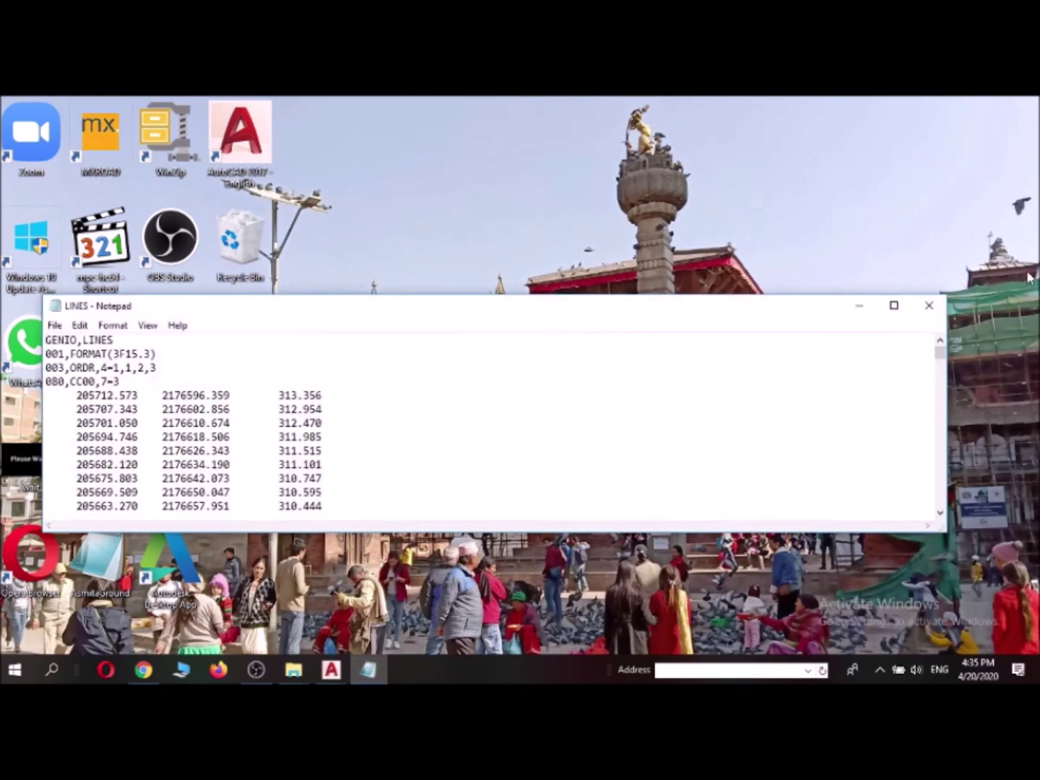
click(894, 305)
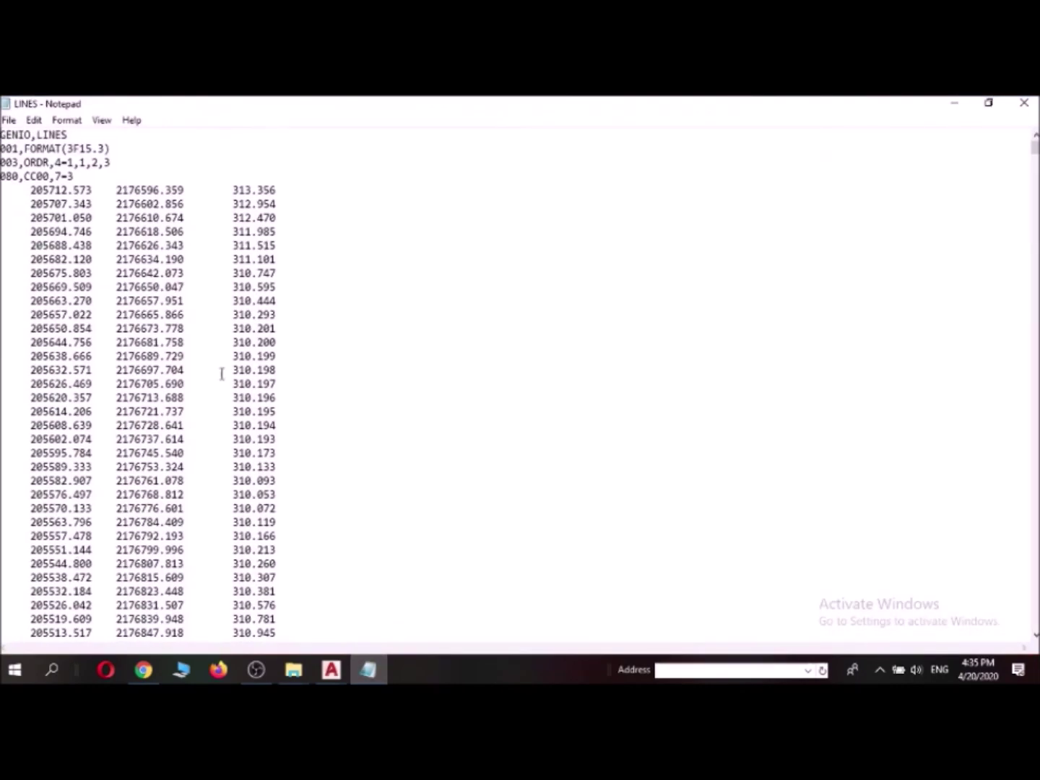
scroll(222, 372, down, 9)
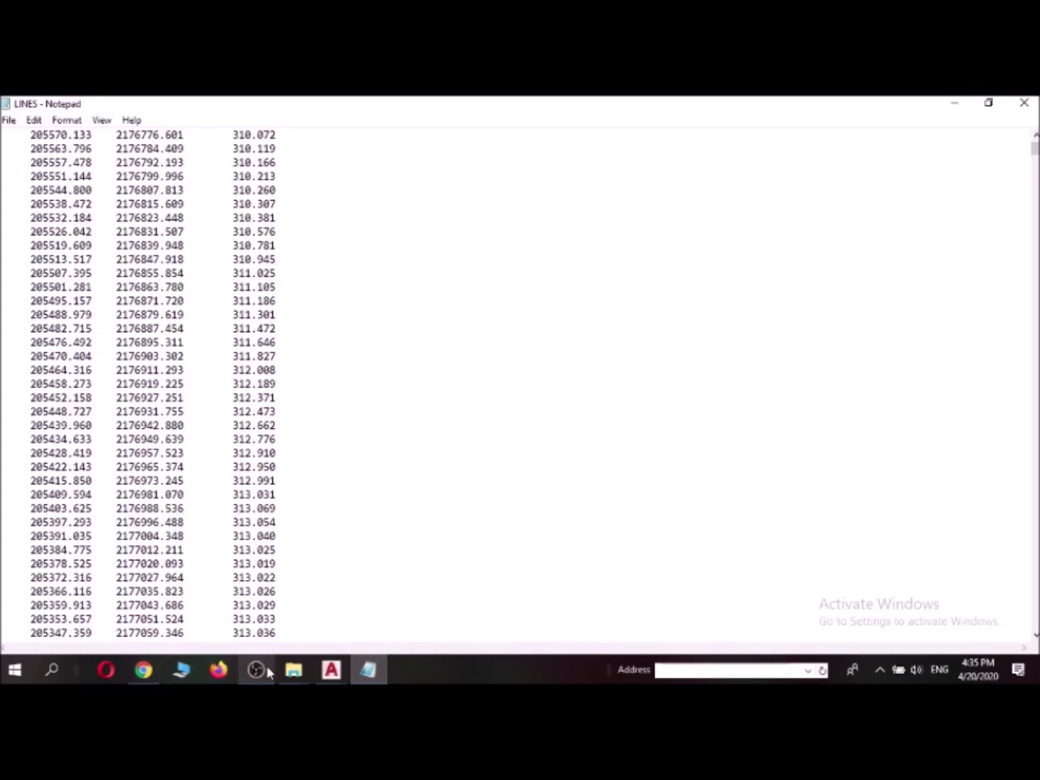